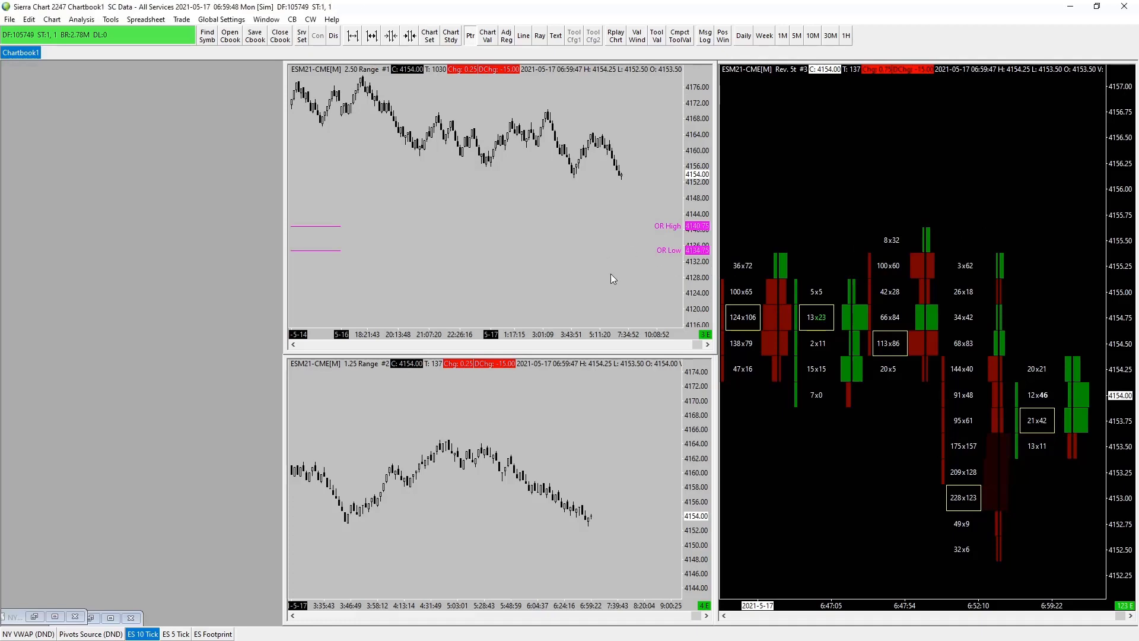
# Hide the ID:4 High/Low for Time Period - Extended study and add a new copy as ID:5
pyautogui.press('F6')
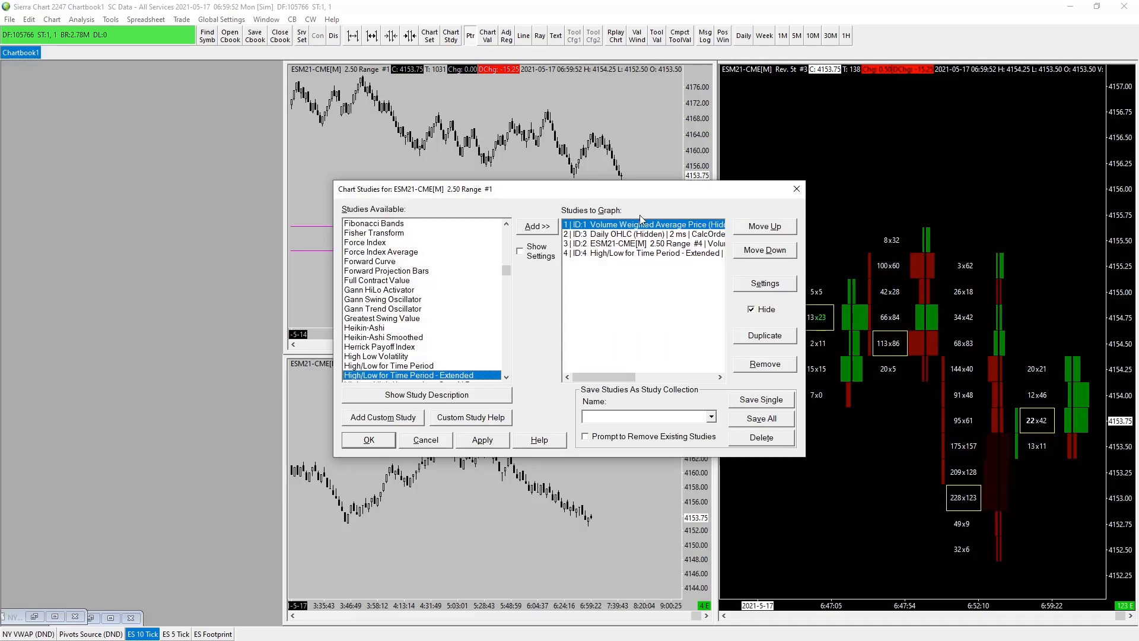
pyautogui.click(638, 253)
pyautogui.click(757, 314)
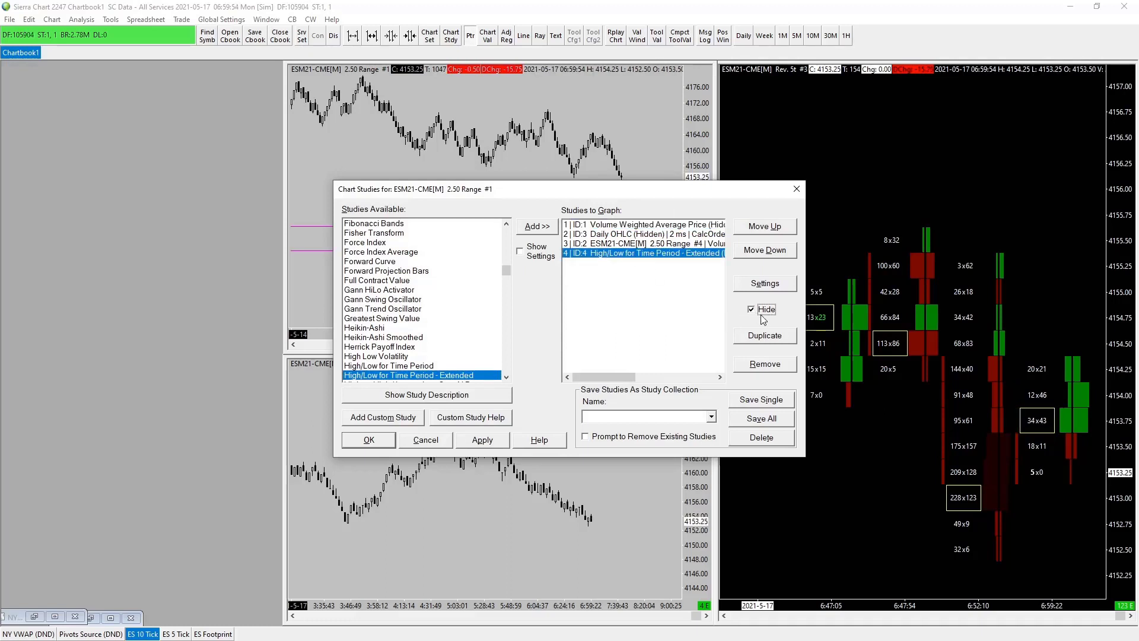
pyautogui.click(539, 226)
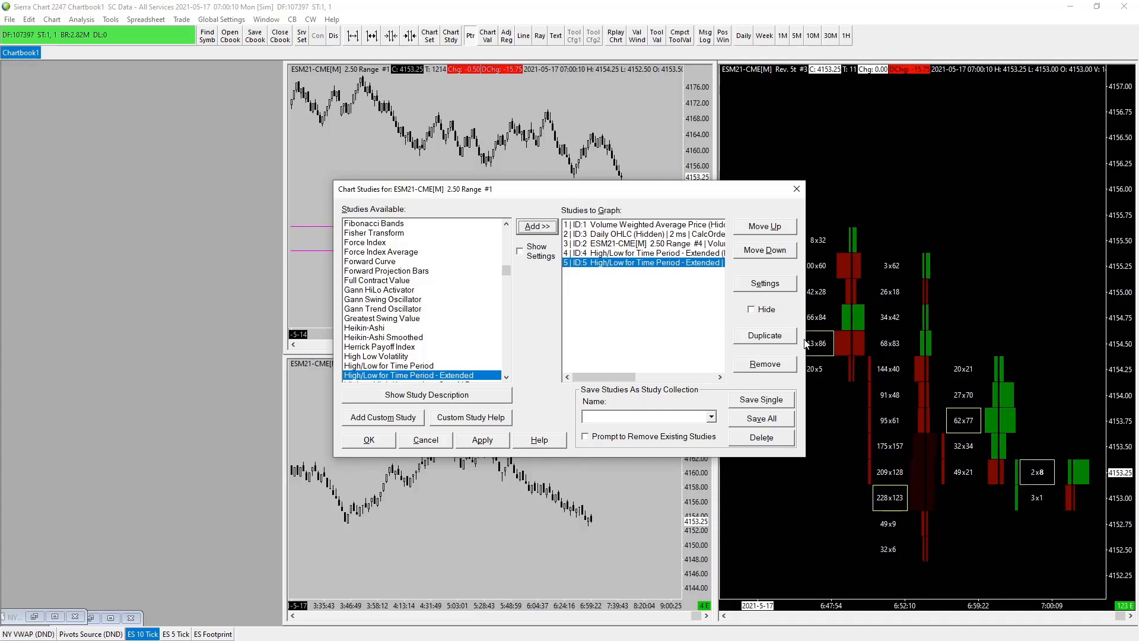
pyautogui.click(765, 283)
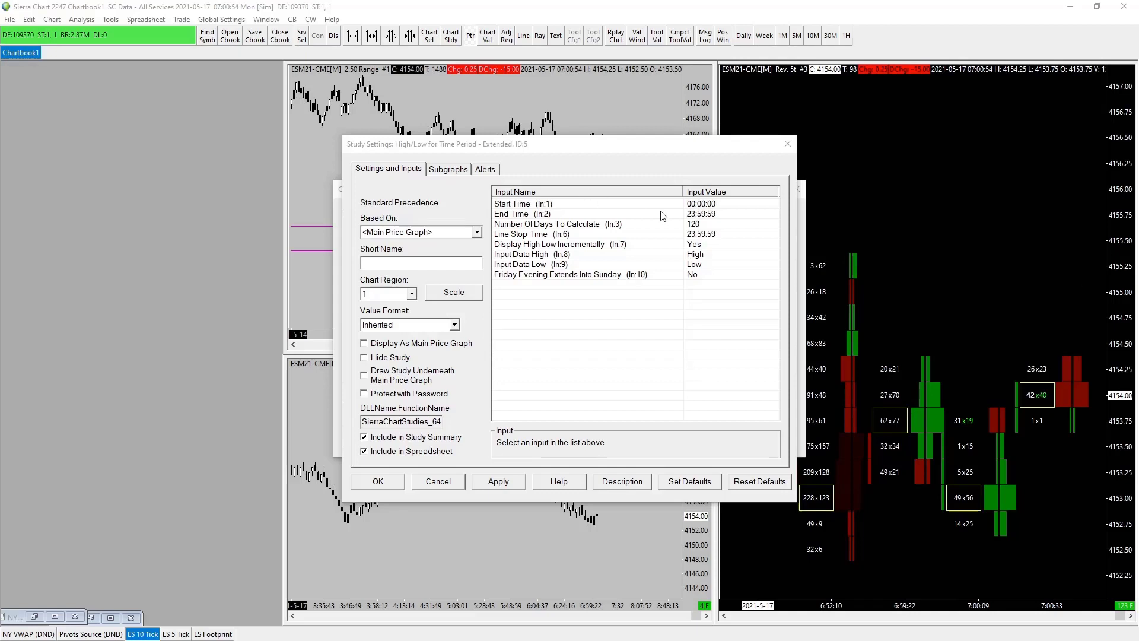
# Set the new study's Start Time to 18:00:00 and its End Time to 09:30:00
pyautogui.click(704, 205)
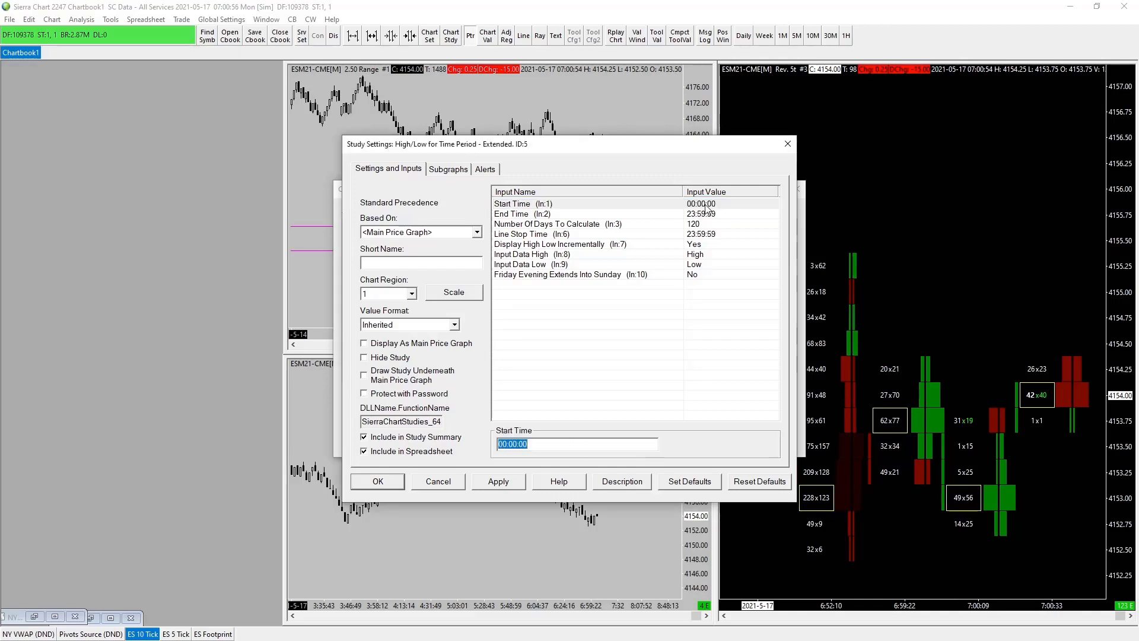
pyautogui.write('18:00:')
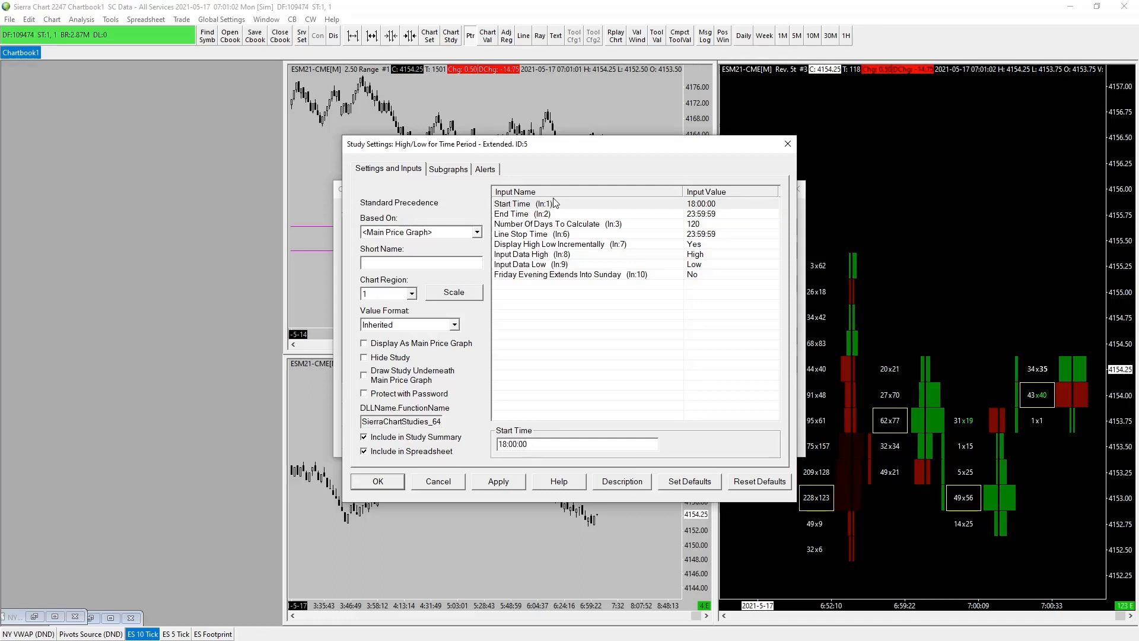
pyautogui.click(712, 214)
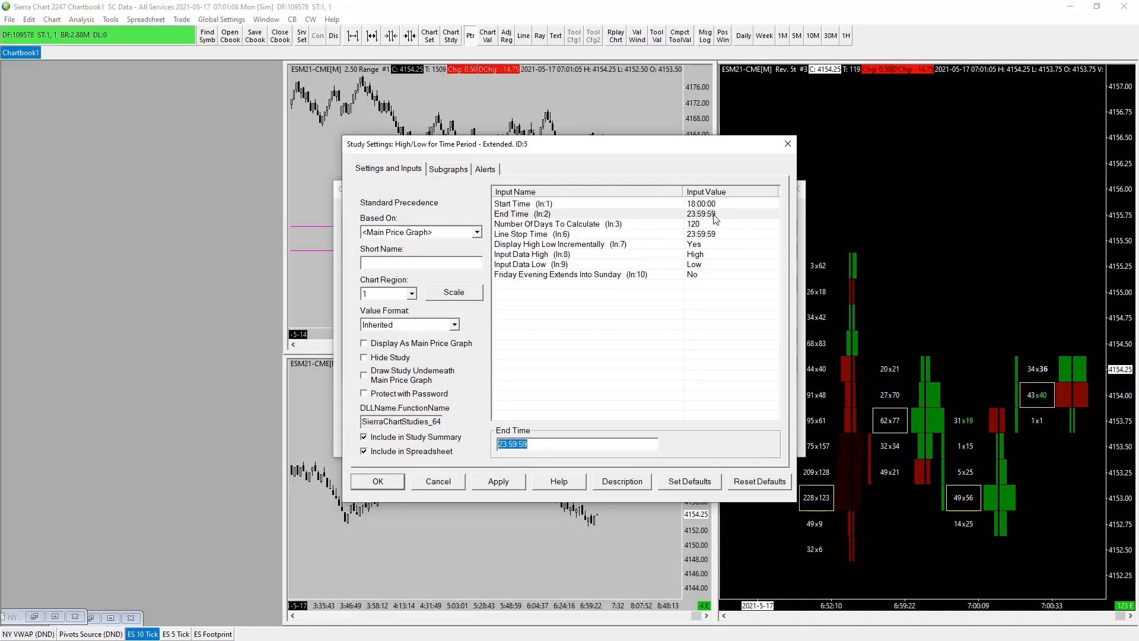
pyautogui.write('00000000')
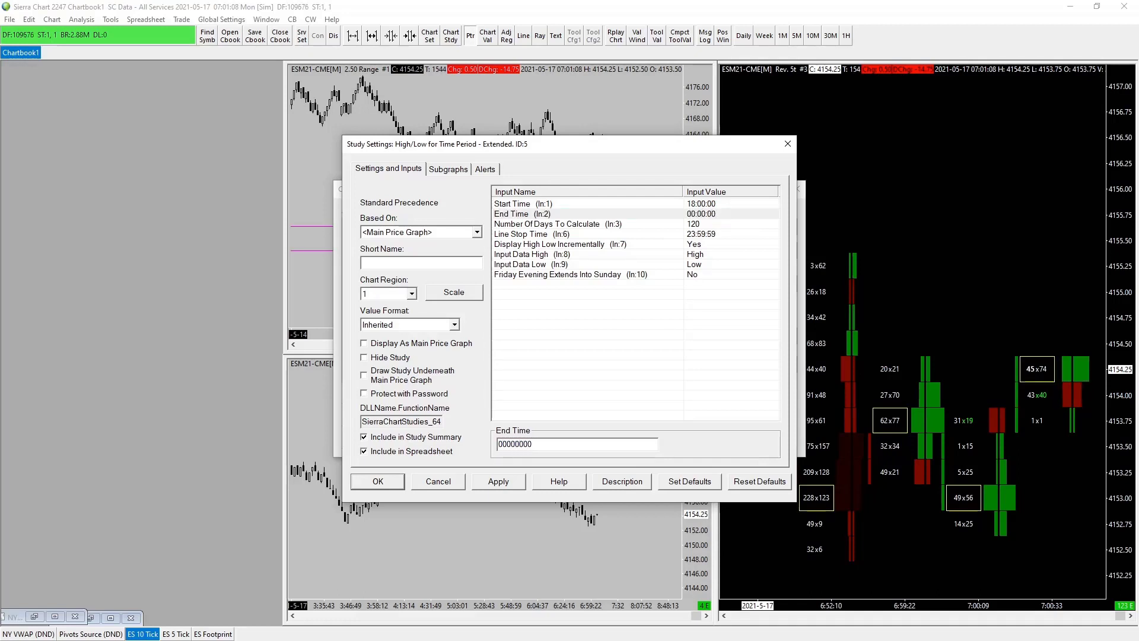
pyautogui.press('BackSpace')
pyautogui.press('BackSpace')
pyautogui.press('BackSpace')
pyautogui.write('9')
pyautogui.write(':0')
pyautogui.press('BackSpace')
pyautogui.write('30:00')
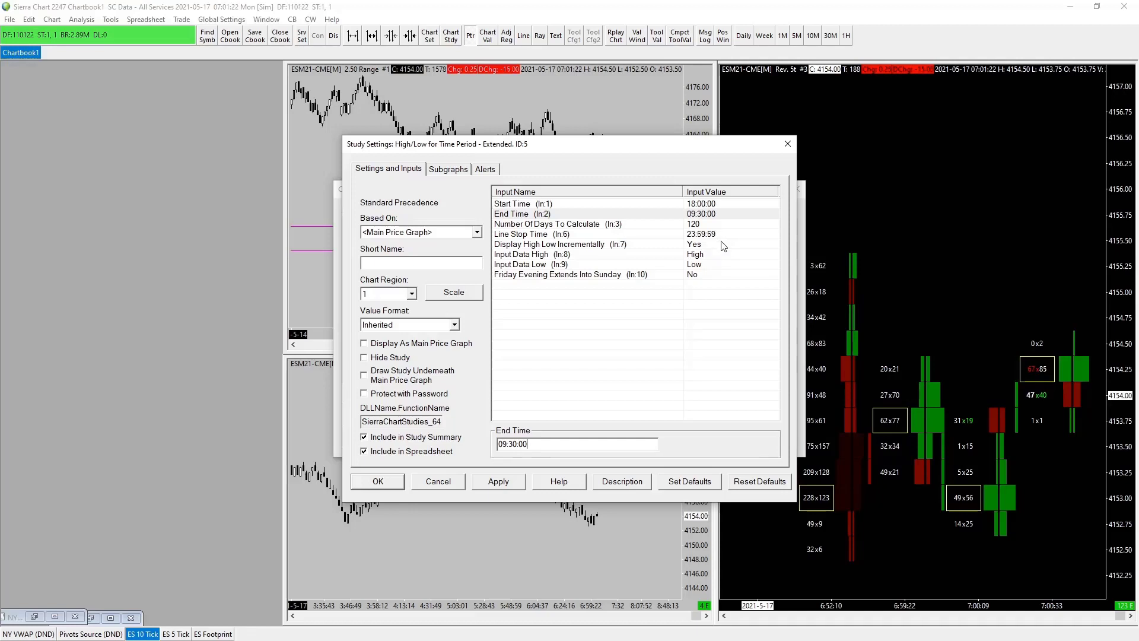
# Change the Line Stop Time input from 23:59:59 to 16:59:59
pyautogui.click(696, 234)
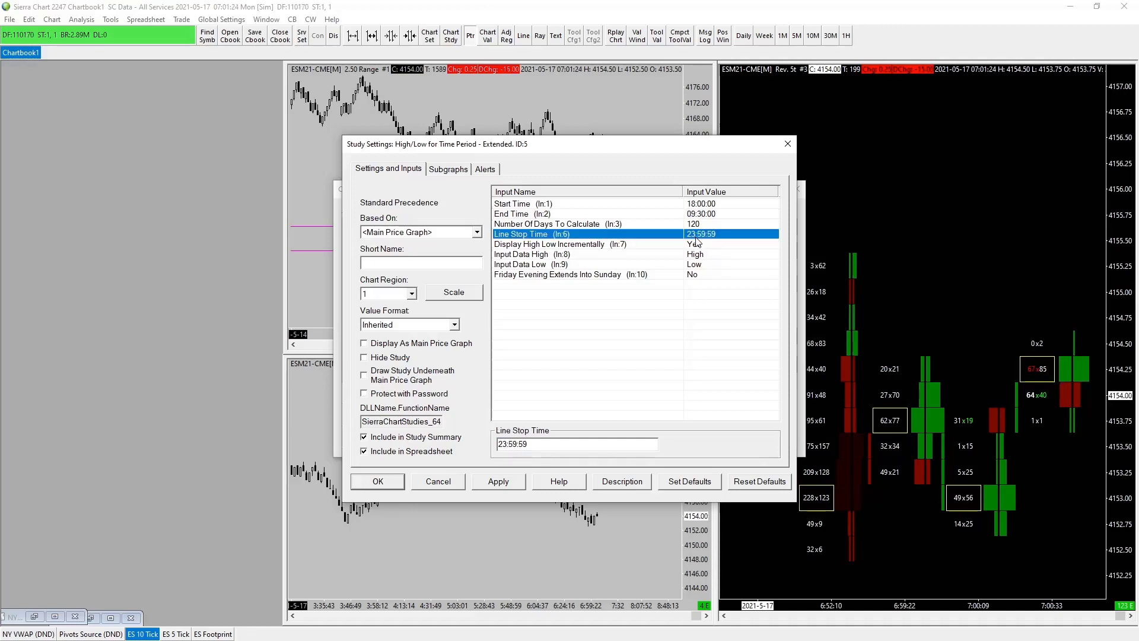
pyautogui.click(507, 446)
pyautogui.press('BackSpace')
pyautogui.press('BackSpace')
pyautogui.write('16')
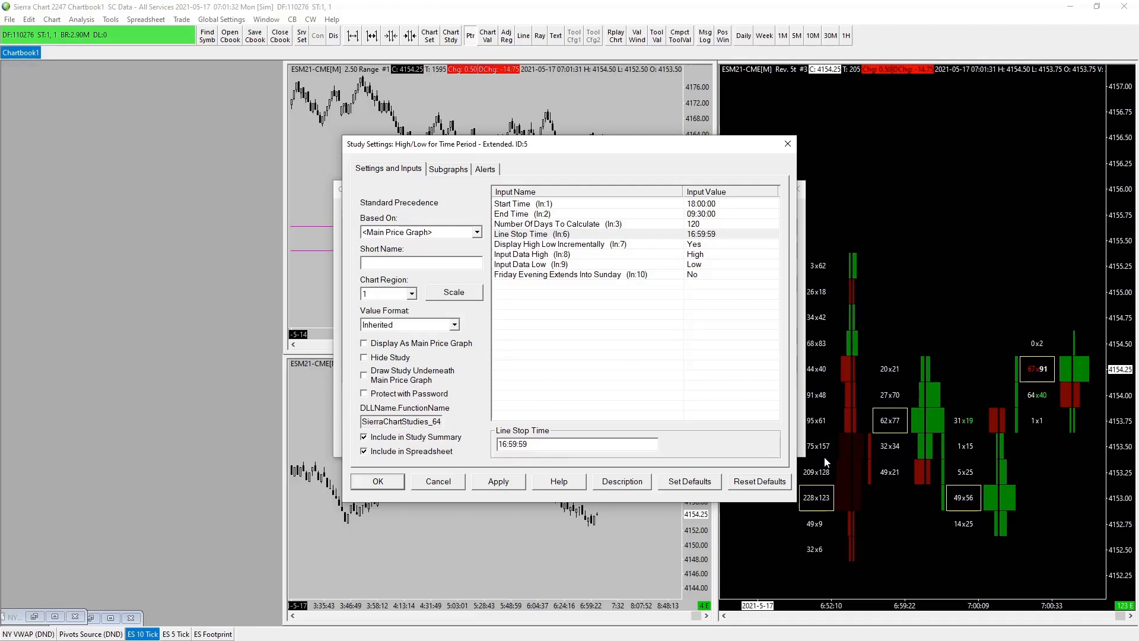
pyautogui.press('BackSpace')
pyautogui.press('BackSpace')
pyautogui.write('17')
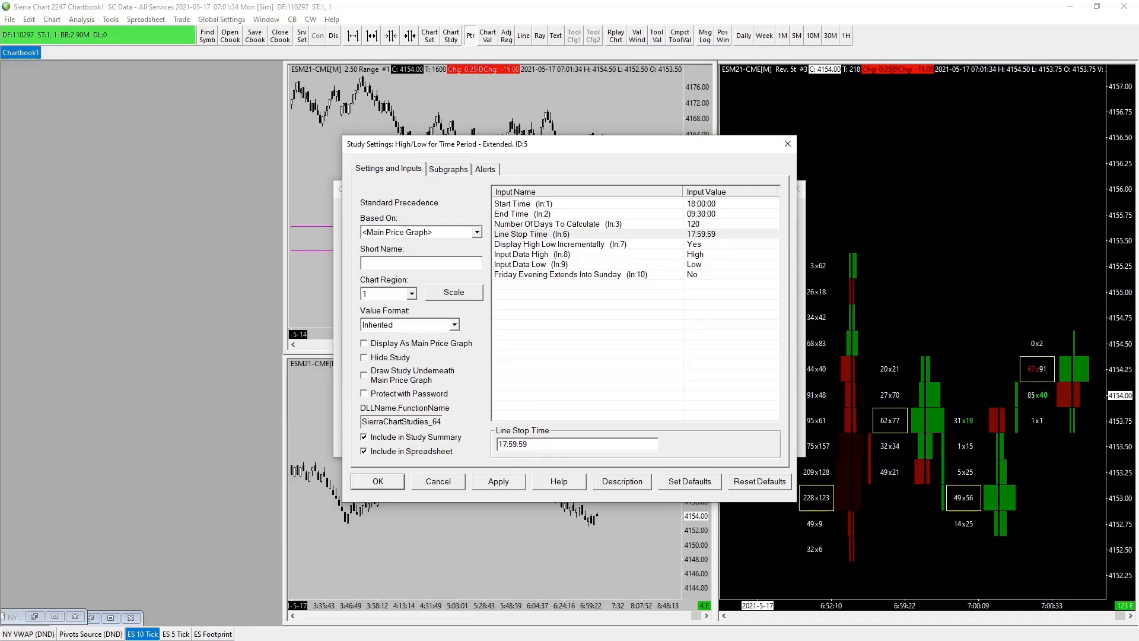
pyautogui.press('BackSpace')
pyautogui.write('6')
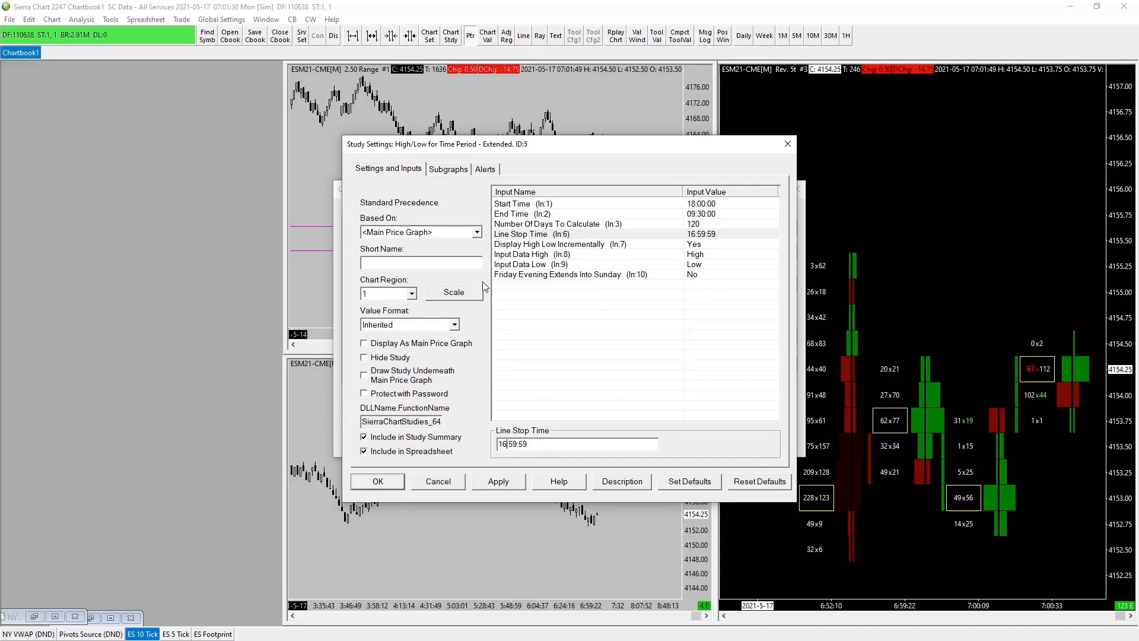
# Make the High (SG1) subgraph draw as a red Dash line
pyautogui.click(446, 171)
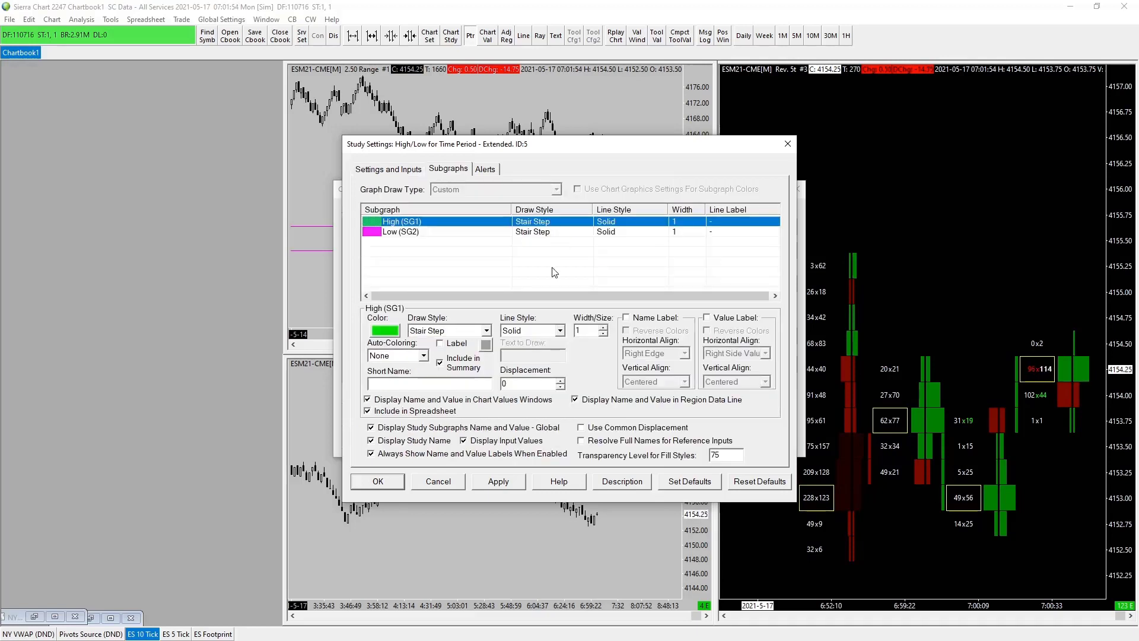
pyautogui.click(486, 331)
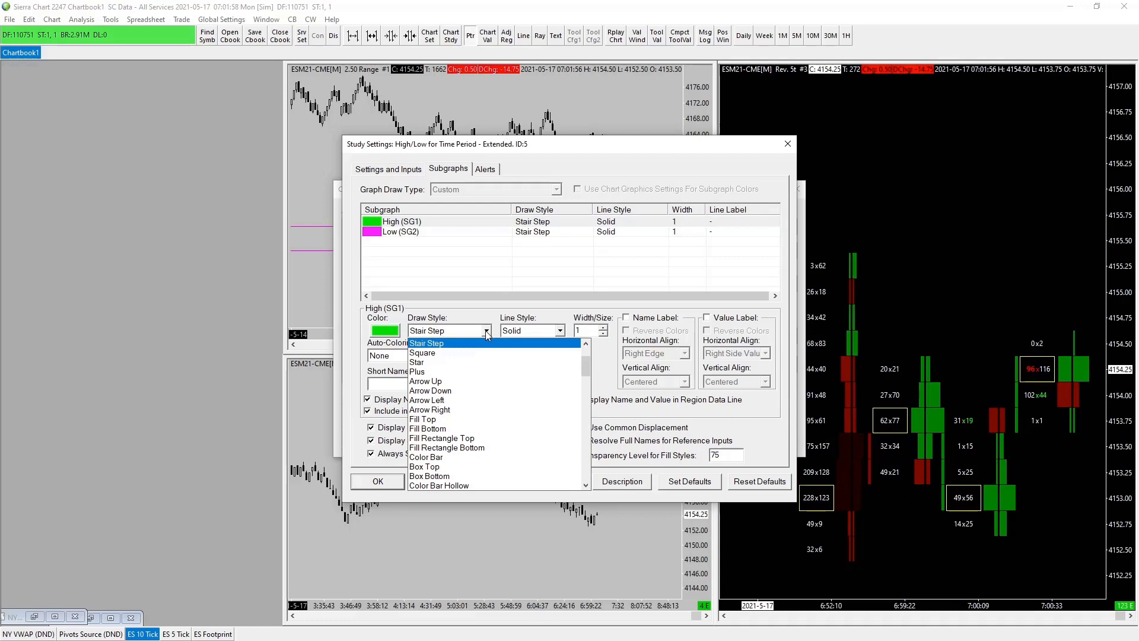
pyautogui.scroll(2, 451, 365)
pyautogui.click(443, 376)
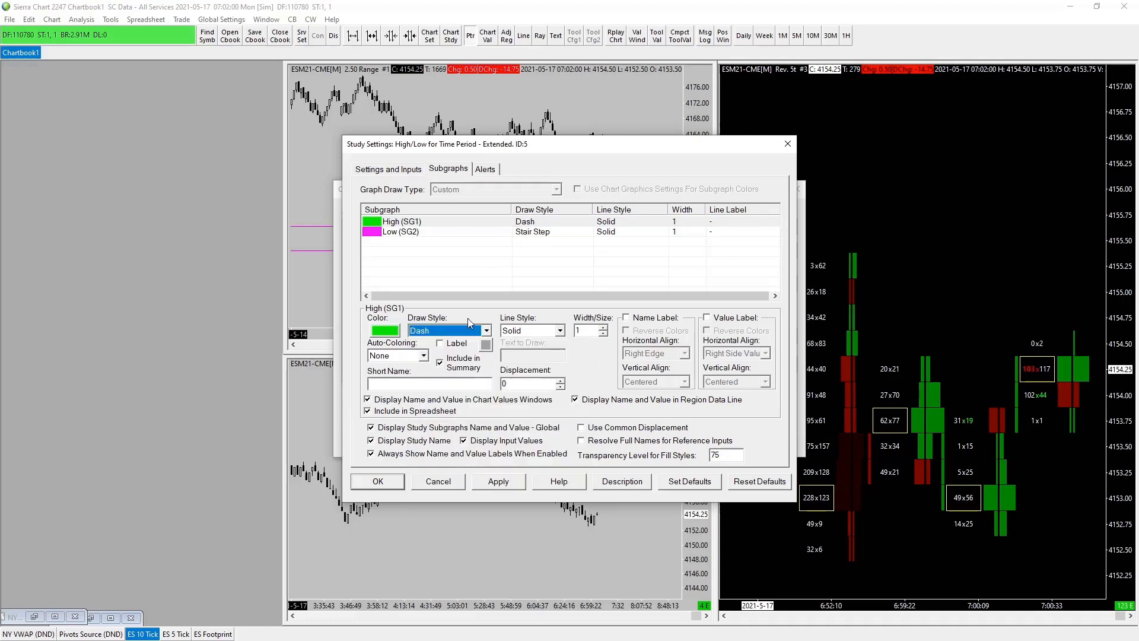
pyautogui.click(383, 330)
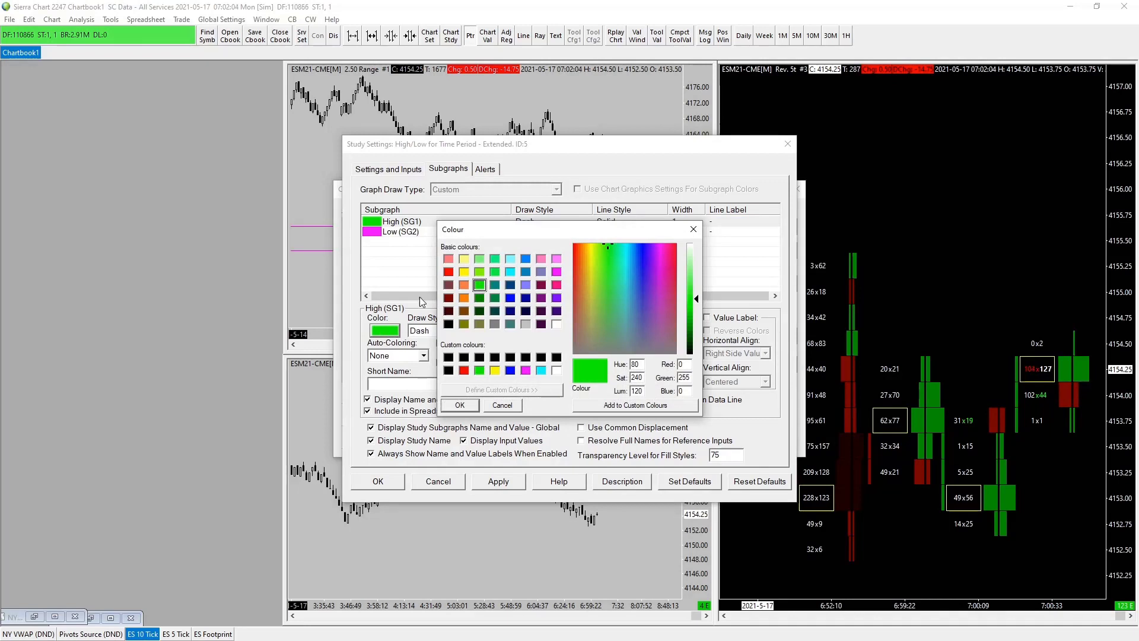
pyautogui.click(449, 272)
pyautogui.click(466, 404)
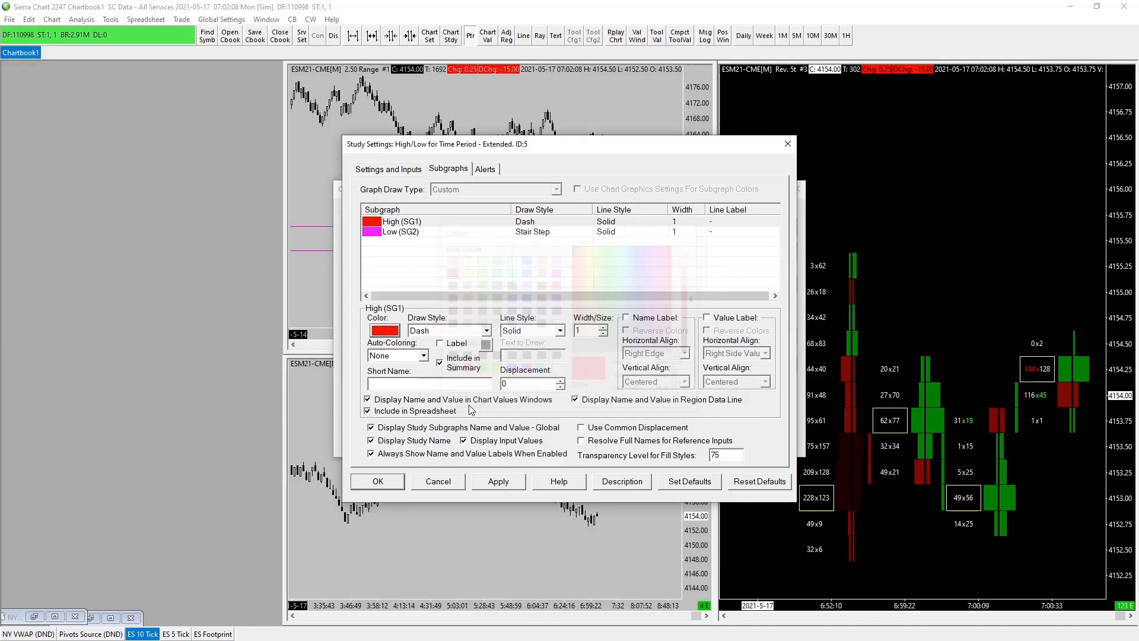
# Make the Low (SG2) subgraph draw as a green Dash line
pyautogui.click(391, 233)
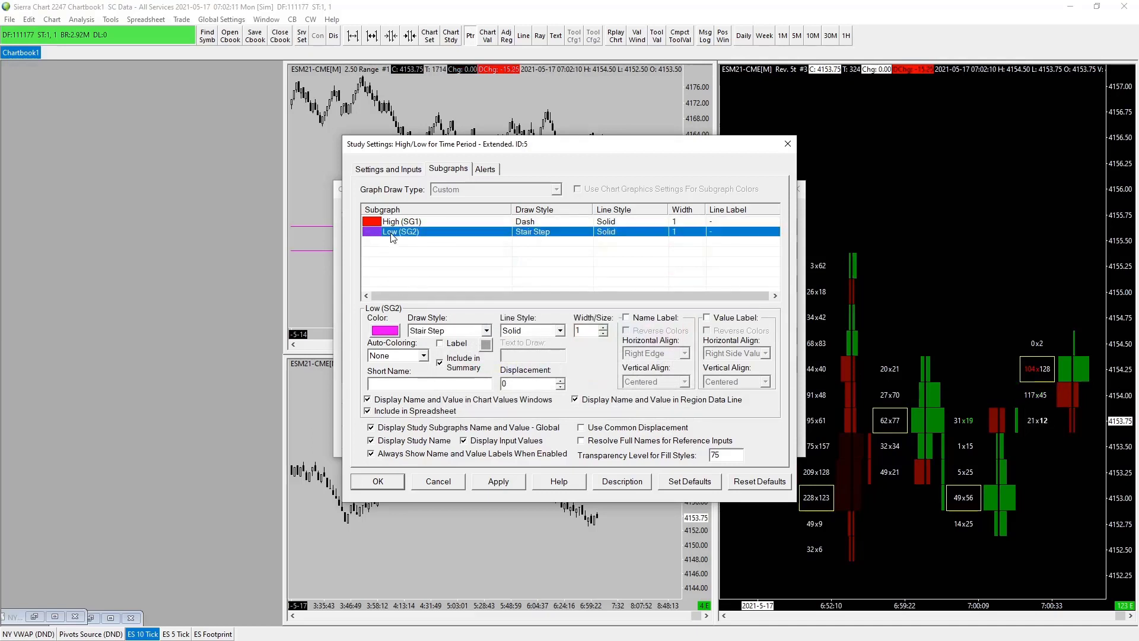
pyautogui.click(394, 330)
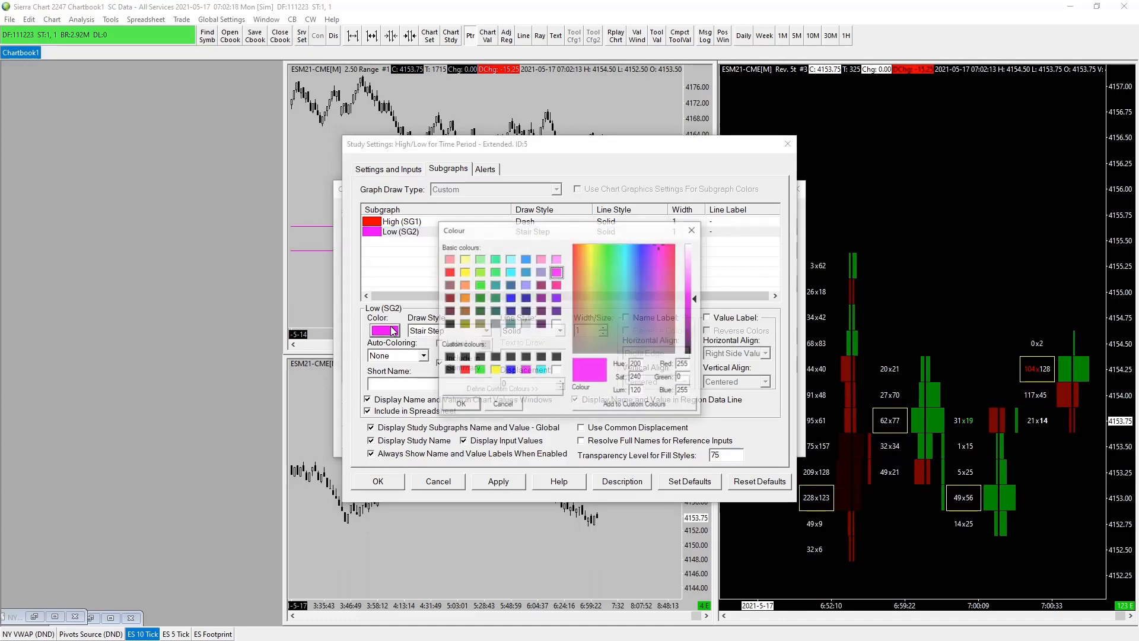
pyautogui.click(480, 370)
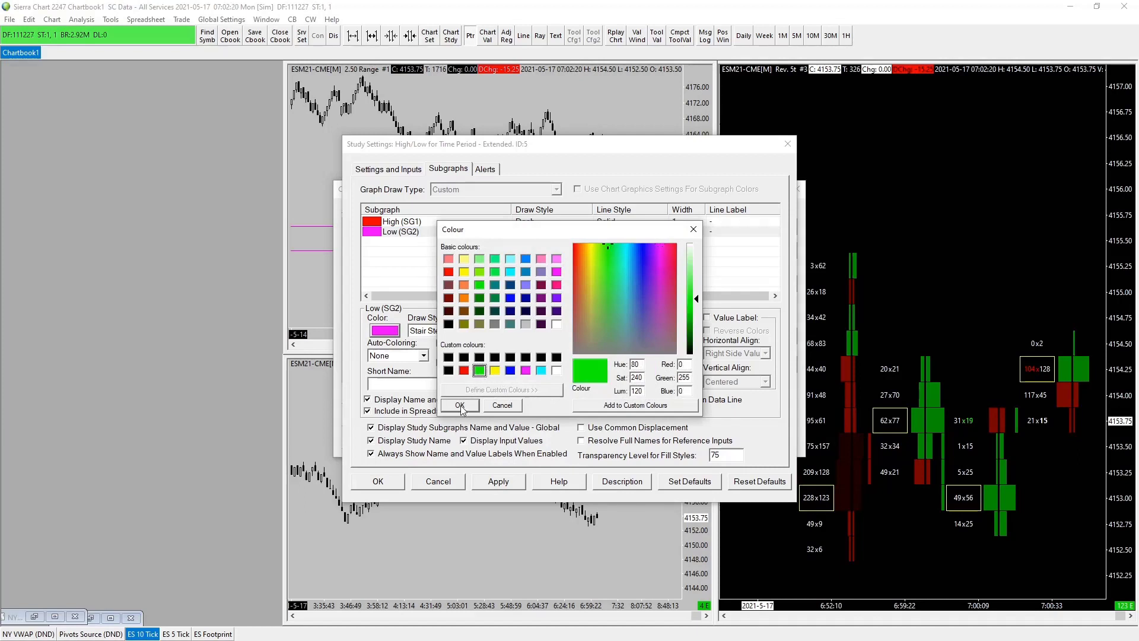
pyautogui.click(460, 405)
pyautogui.click(486, 330)
pyautogui.scroll(3, 487, 356)
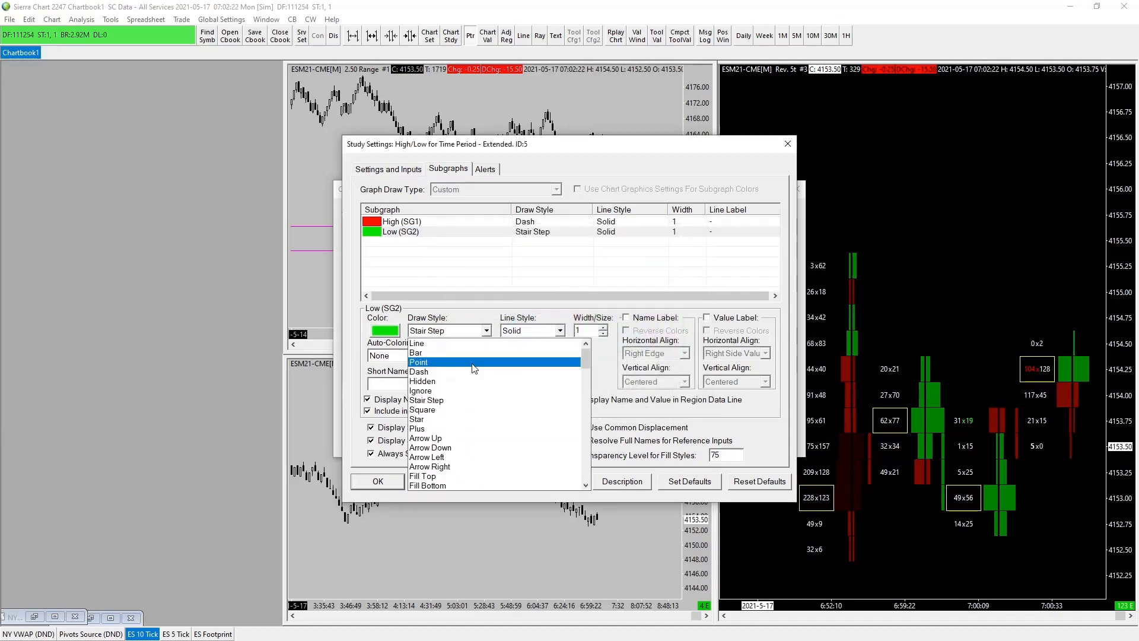
pyautogui.click(464, 372)
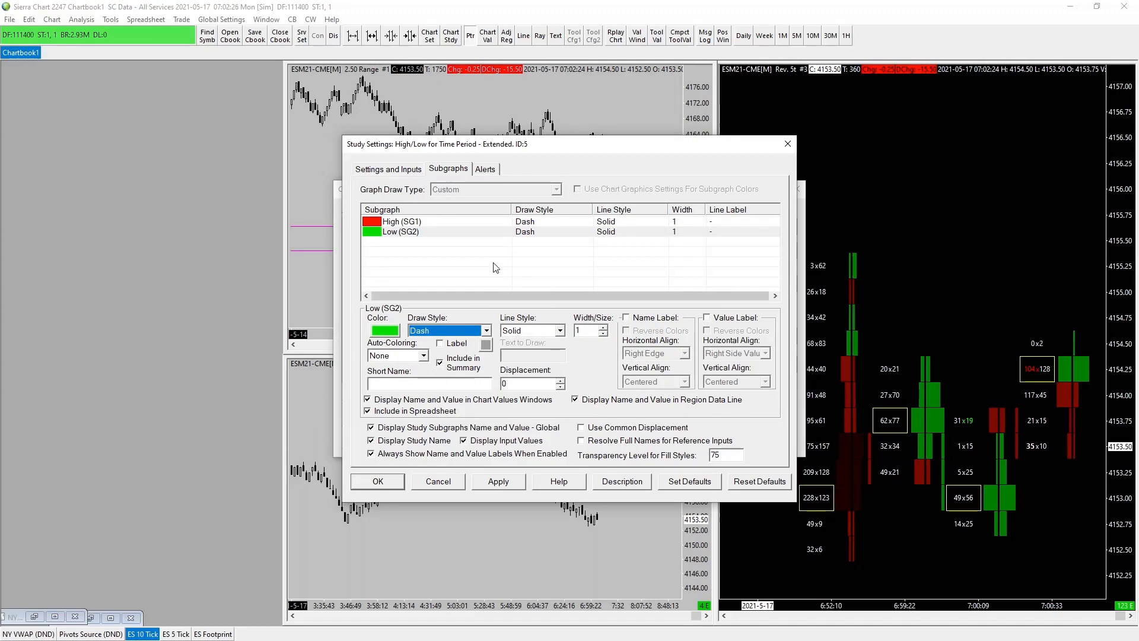
pyautogui.click(449, 222)
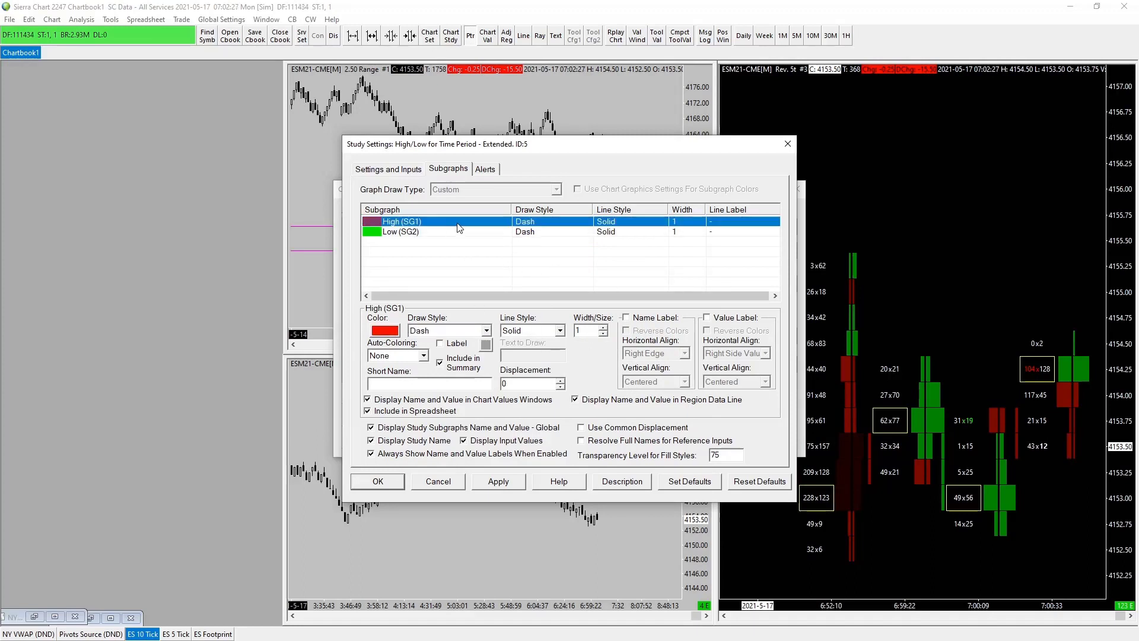
# Give the High line Name and Value labels with the short name 'ON High'
pyautogui.click(627, 318)
pyautogui.click(707, 318)
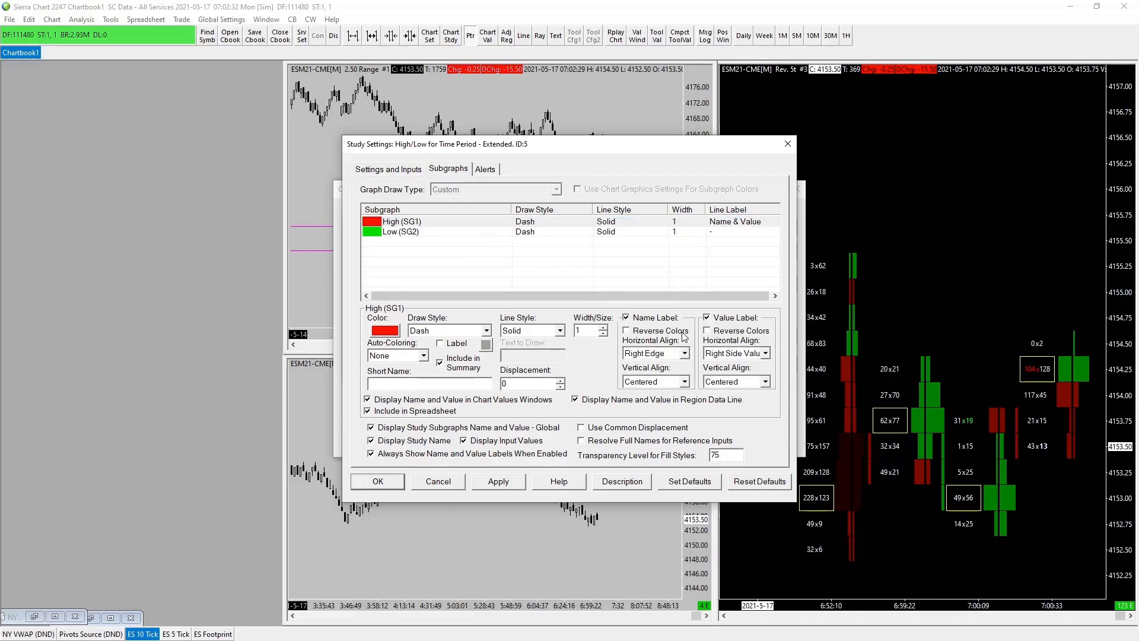
pyautogui.click(419, 386)
pyautogui.write('ON High')
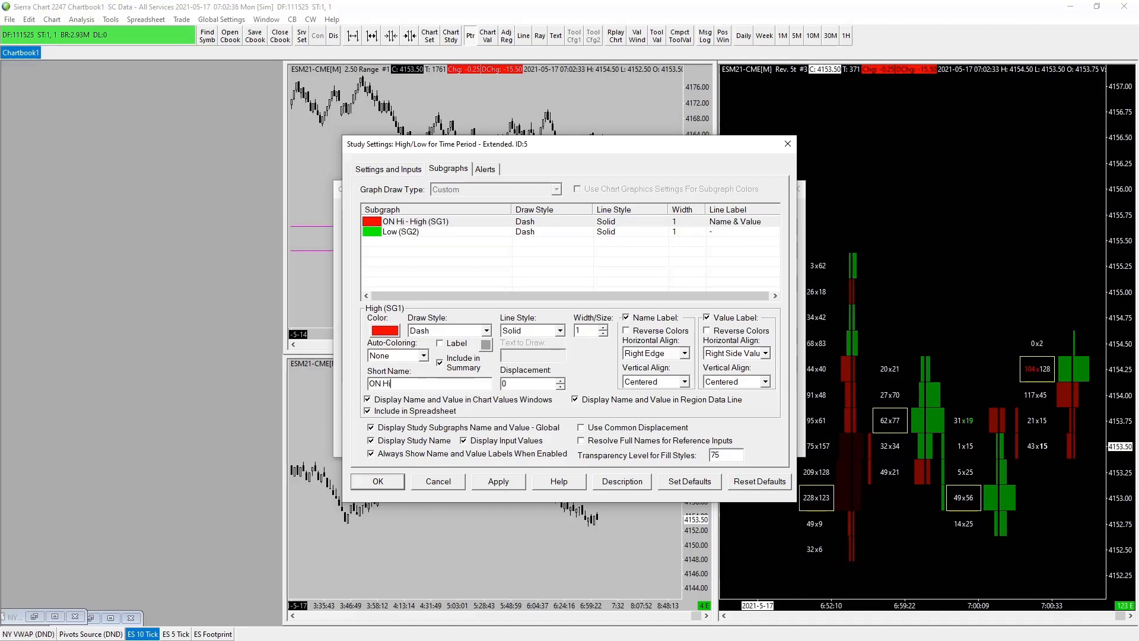
# Give the Low line Name and Value labels with the short name 'ON Low', and apply
pyautogui.click(409, 232)
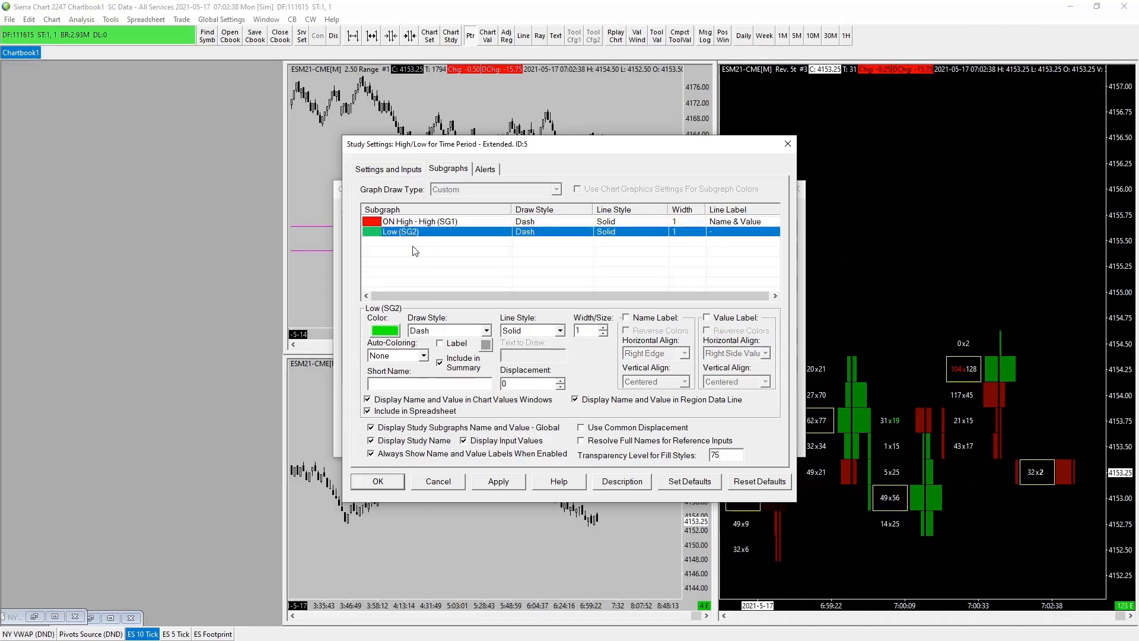
pyautogui.click(625, 318)
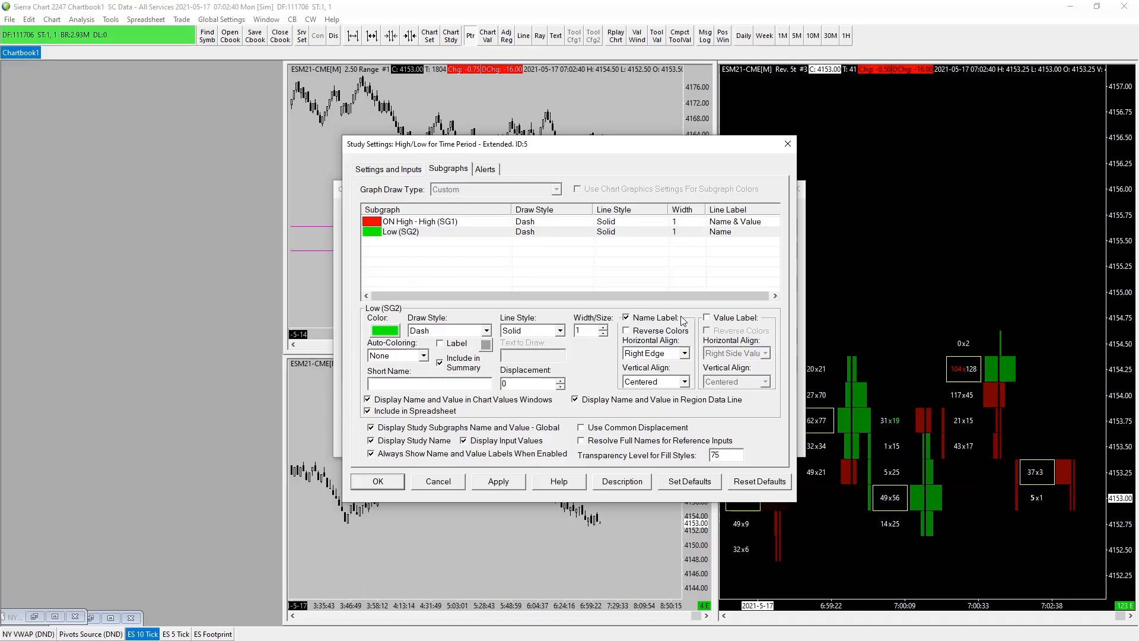
pyautogui.click(706, 317)
pyautogui.click(402, 385)
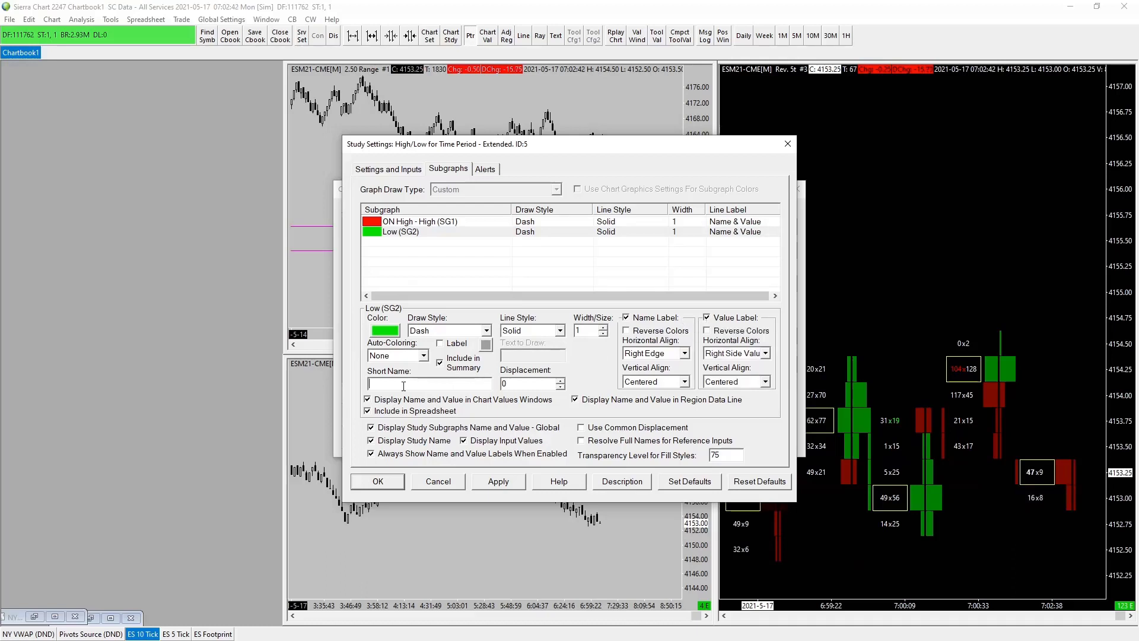
pyautogui.write('ON Low')
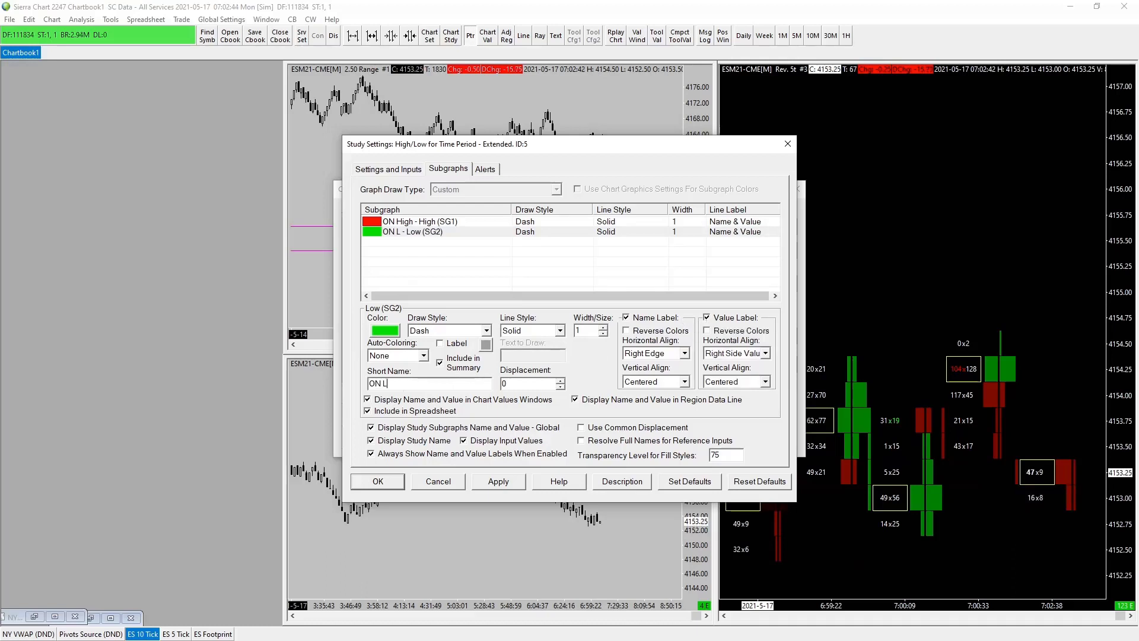
pyautogui.click(498, 481)
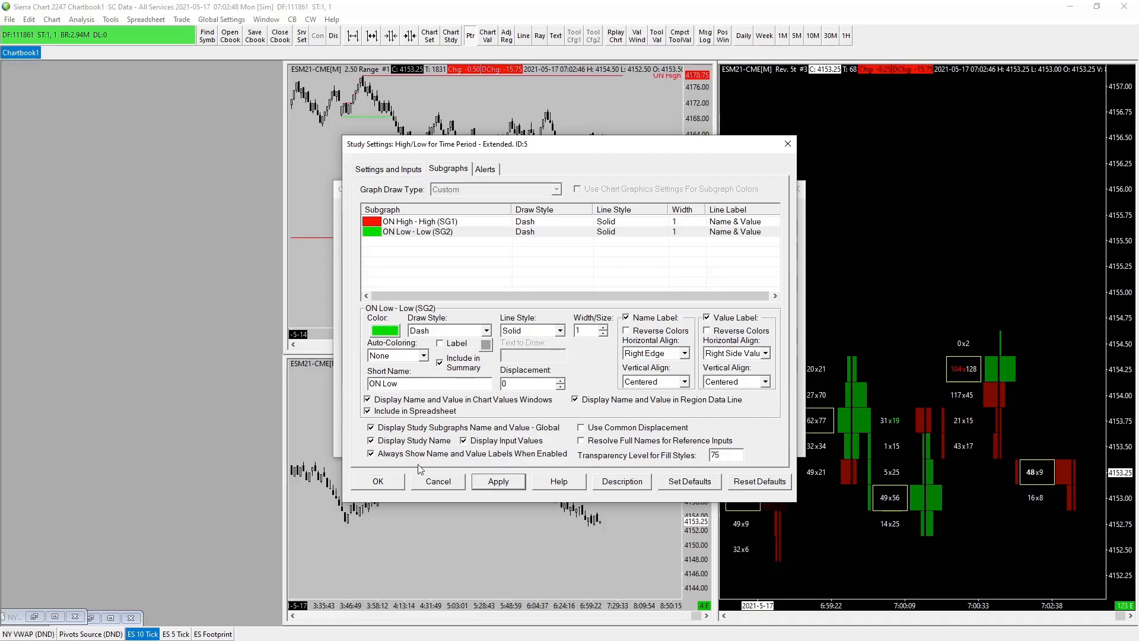
# Close the study windows and compress the top chart's price scale so ON High and ON Low fit
pyautogui.click(379, 482)
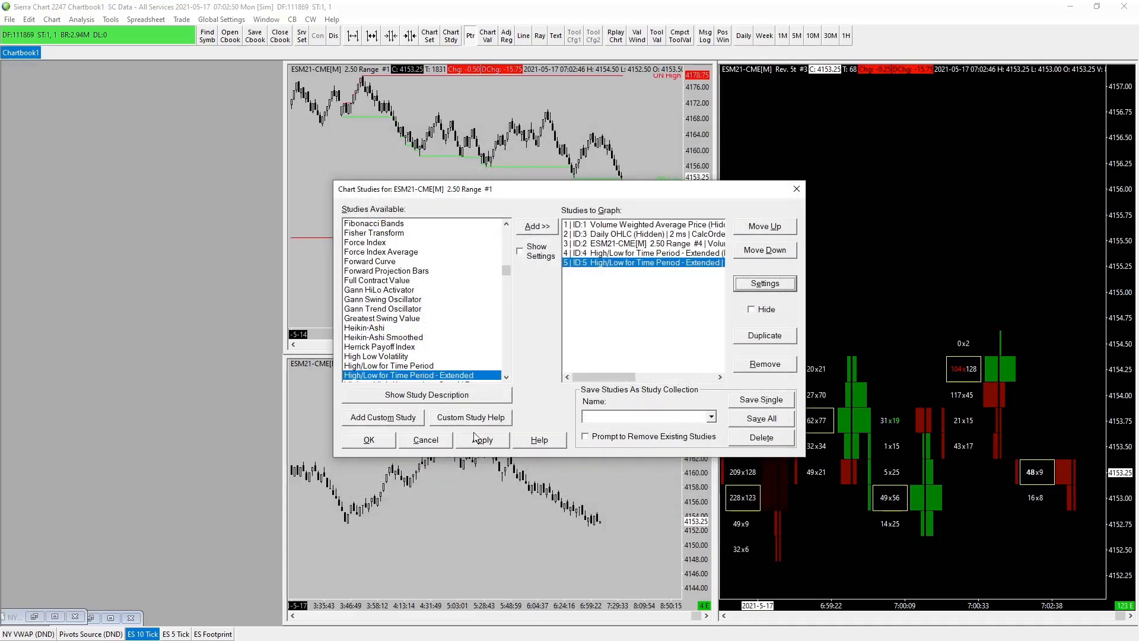
pyautogui.click(475, 437)
pyautogui.click(369, 439)
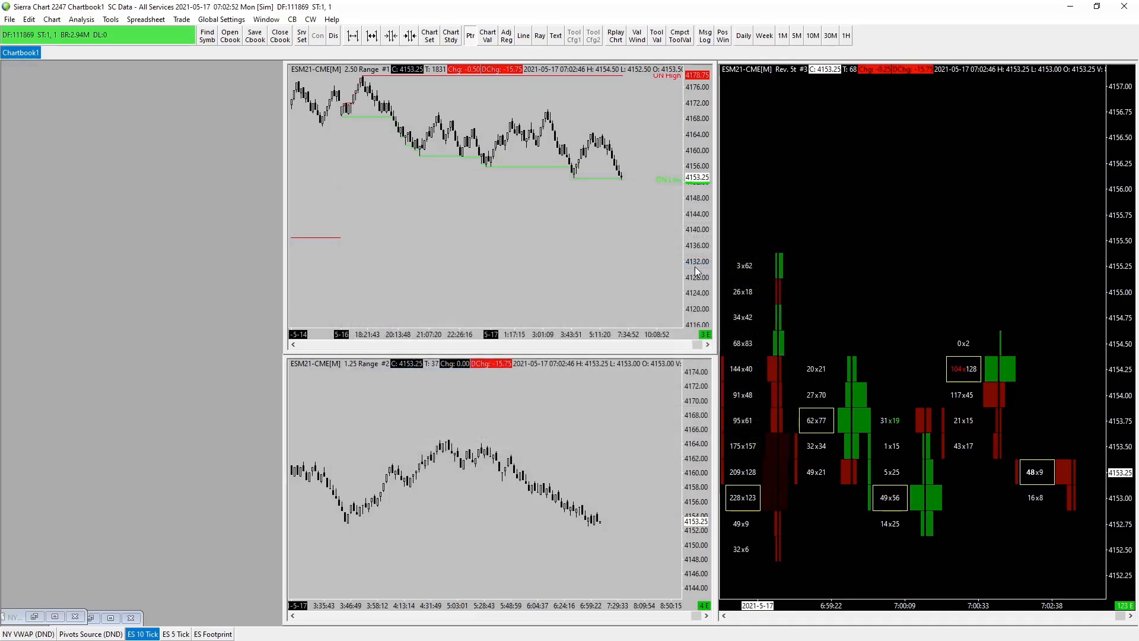
pyautogui.moveTo(697, 229); pyautogui.dragTo(696, 301)
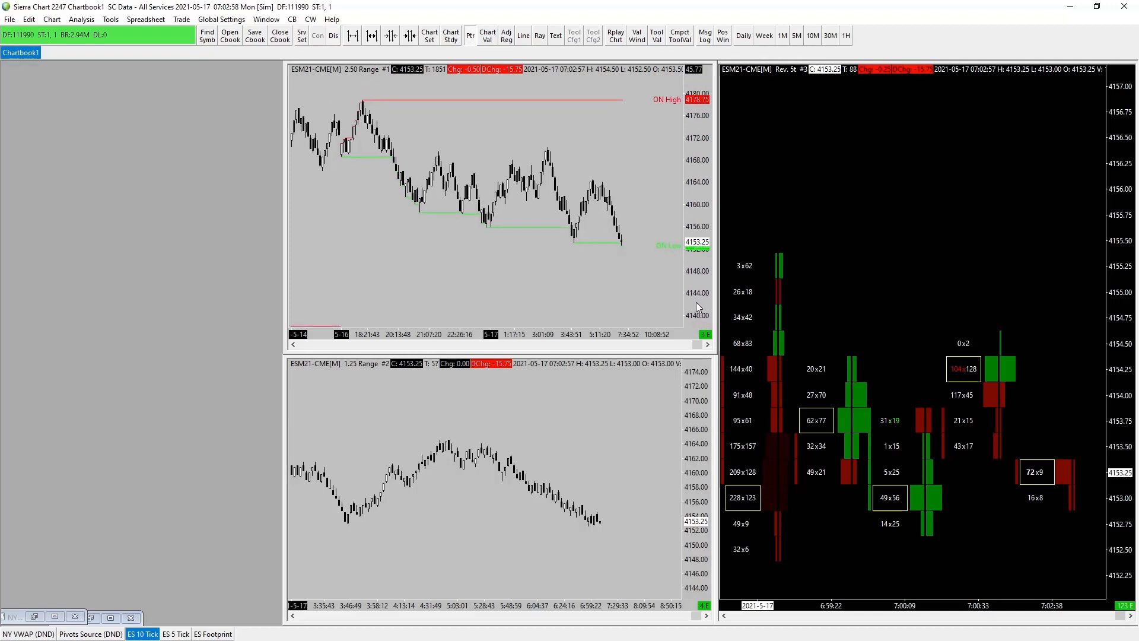
pyautogui.press('Right')
pyautogui.press('Right')
pyautogui.press('Right')
pyautogui.press('Right')
pyautogui.press('Right')
pyautogui.press('Right')
pyautogui.press('Right')
pyautogui.press('Right')
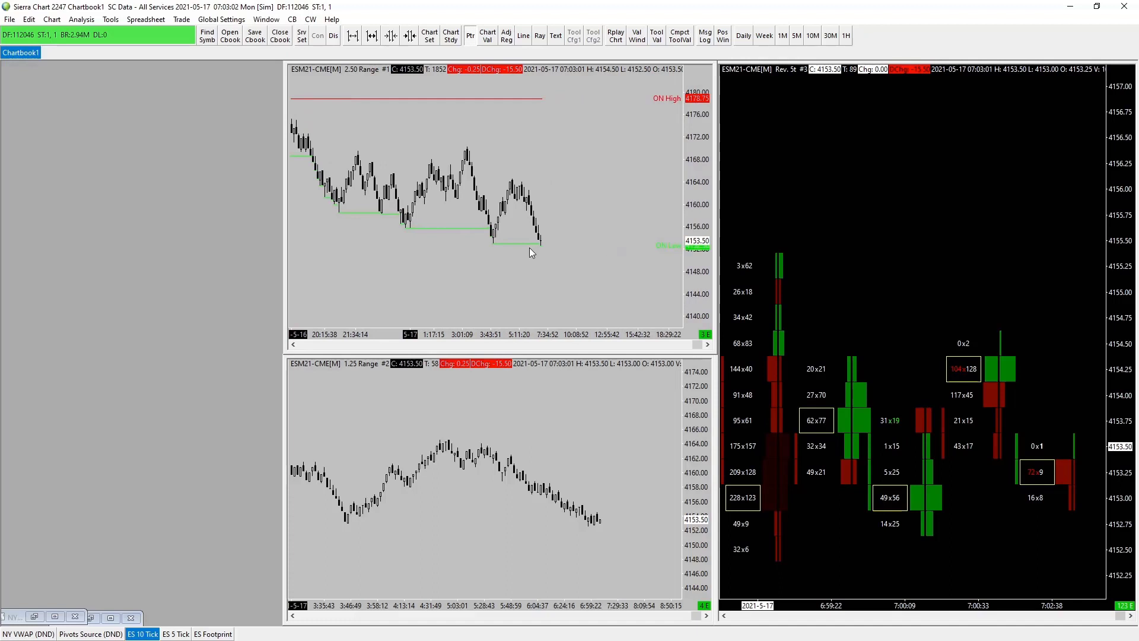
pyautogui.press('Left')
pyautogui.press('Left')
pyautogui.press('Left')
pyautogui.press('Left')
pyautogui.press('Left')
pyautogui.press('Left')
pyautogui.press('Left')
pyautogui.press('Left')
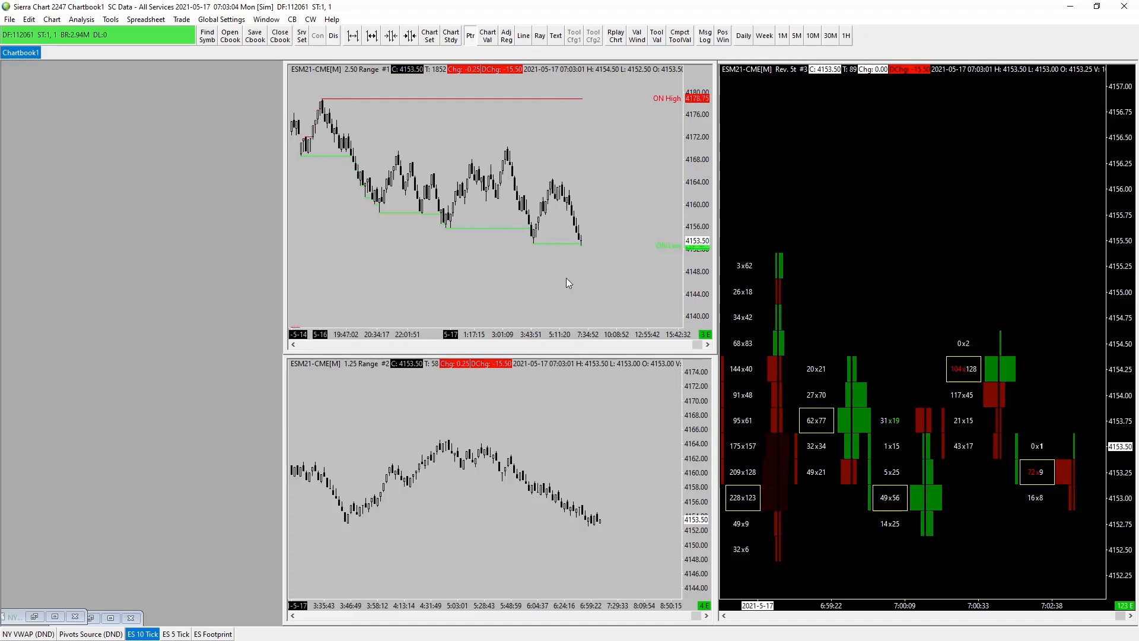
pyautogui.press('Right')
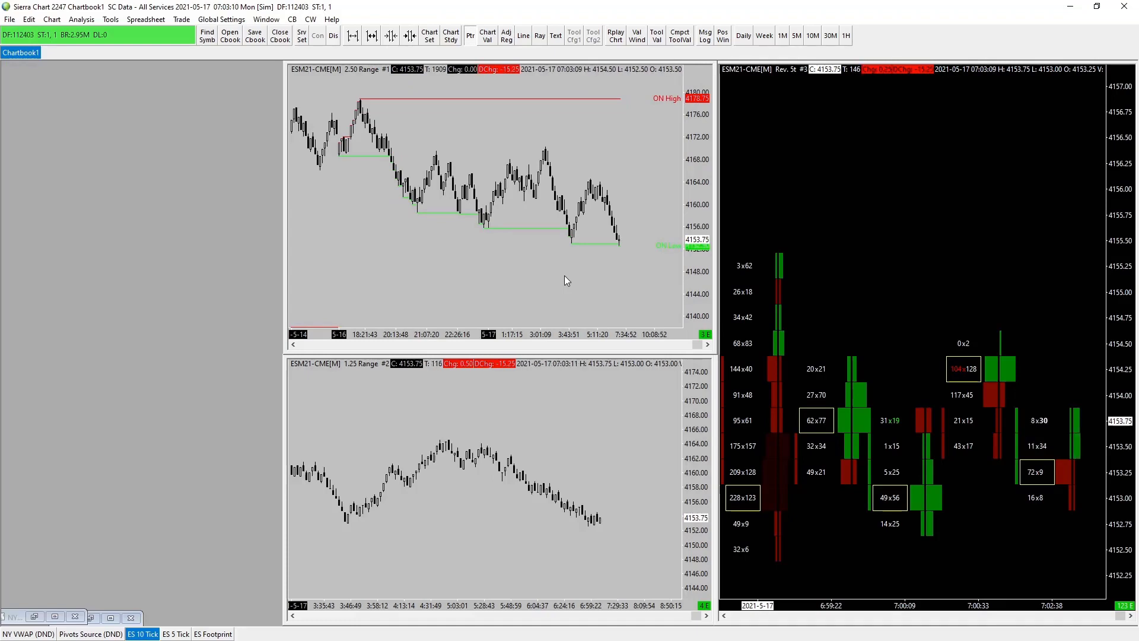
# Hide the ID:5 High/Low for Time Period study and apply the change
pyautogui.press('F6')
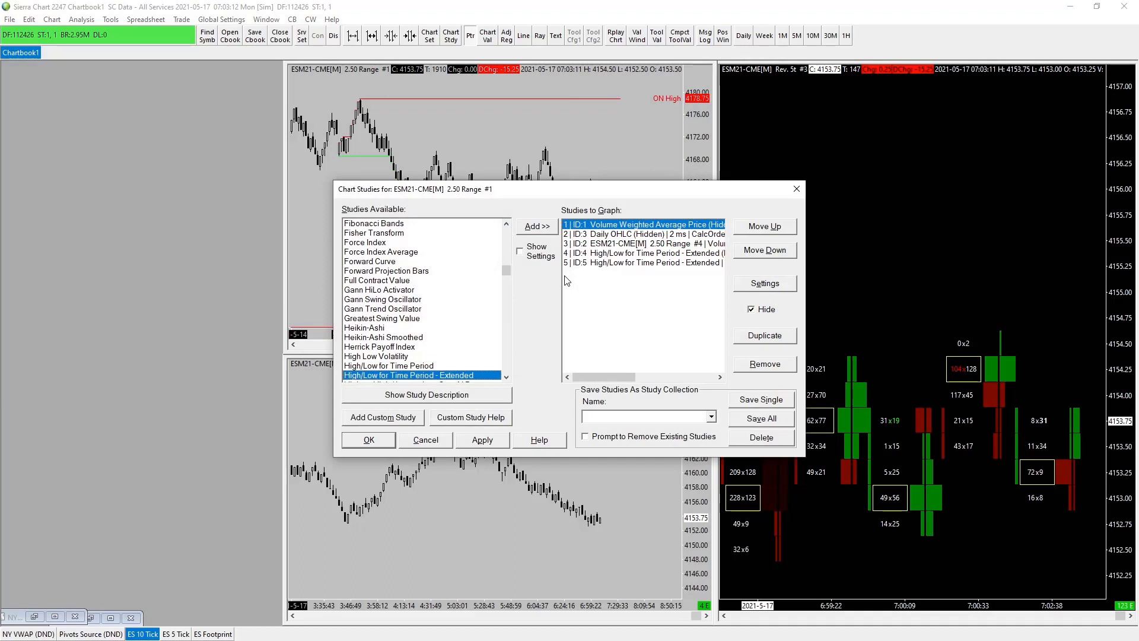
pyautogui.click(617, 263)
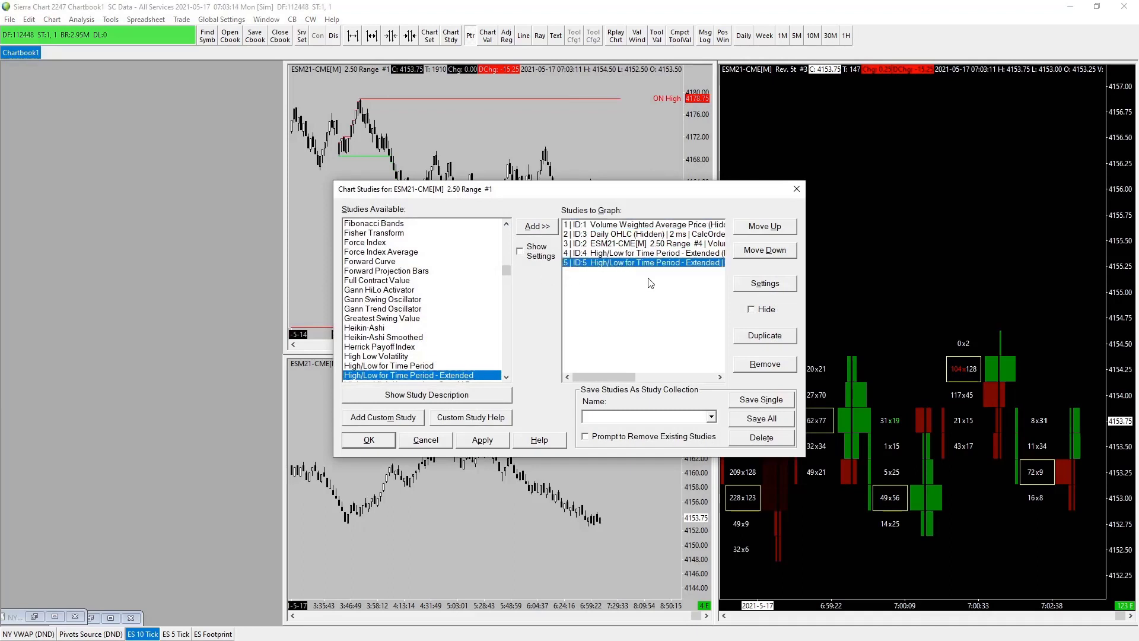
pyautogui.click(762, 309)
pyautogui.click(484, 442)
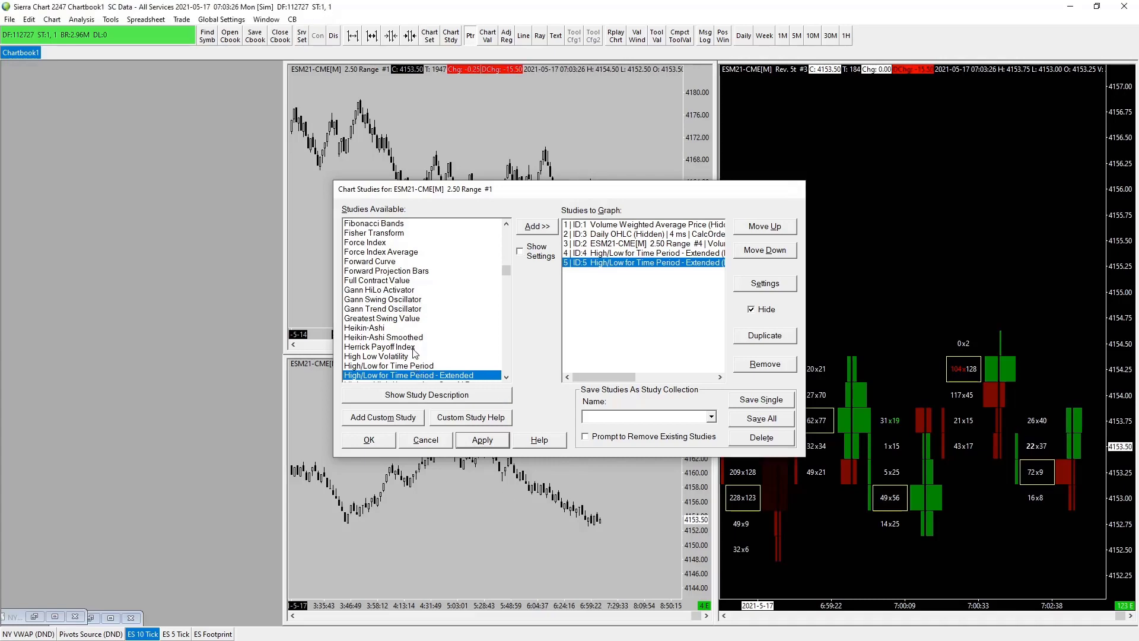
pyautogui.press('Return')
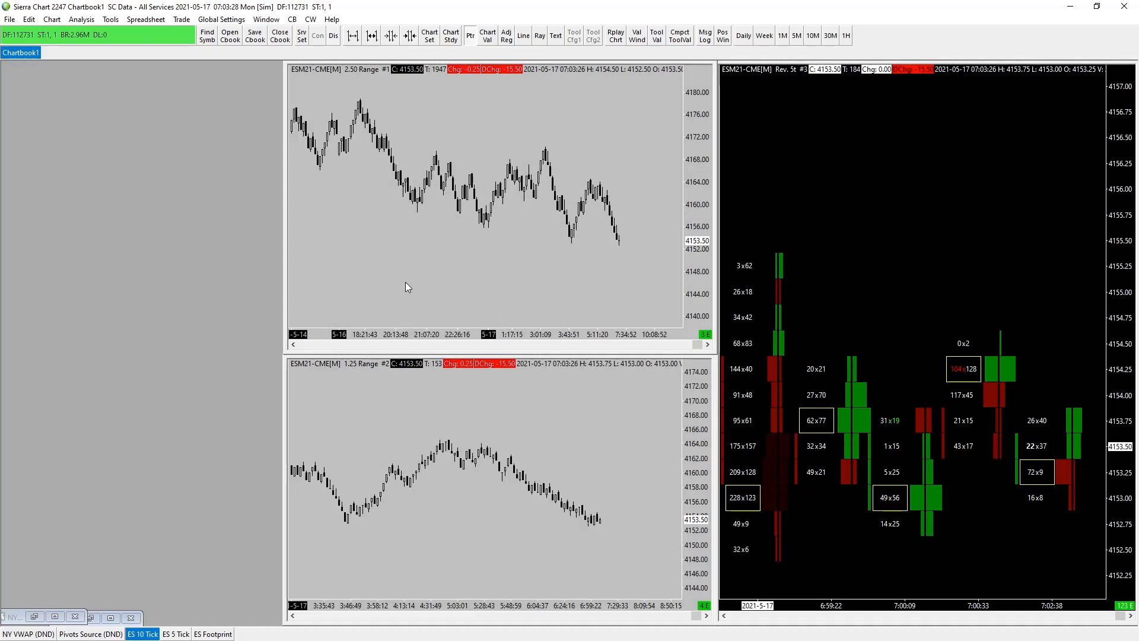
# Add the Daily OHLC study to the 2.50 Range chart as ID:6
pyautogui.press('F6')
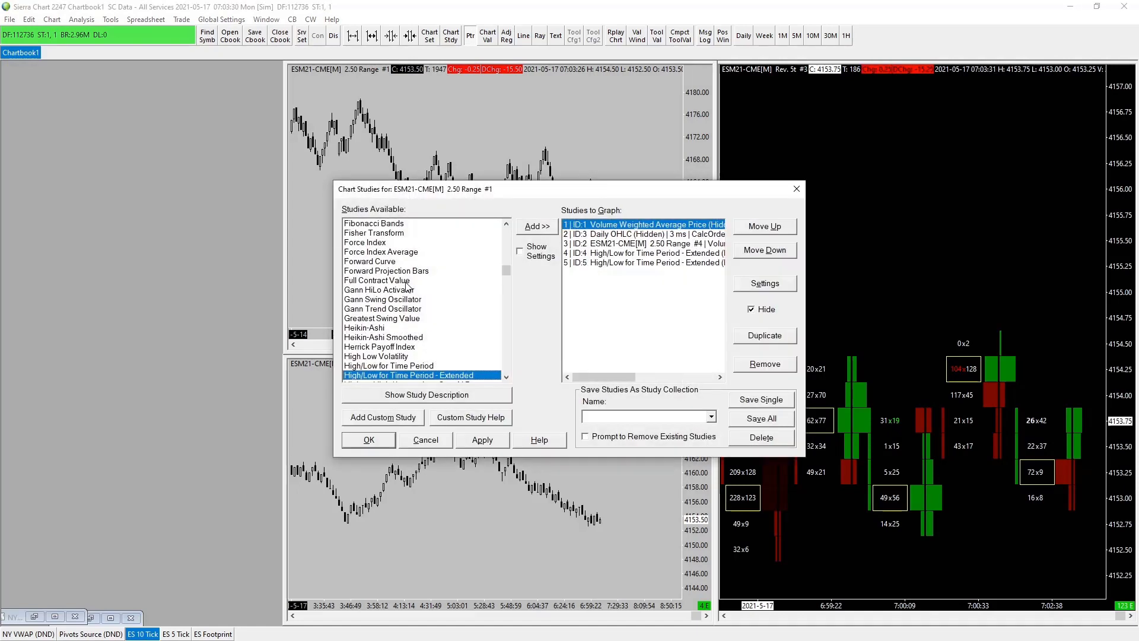
pyautogui.scroll(3, 407, 287)
pyautogui.scroll(15, 407, 287)
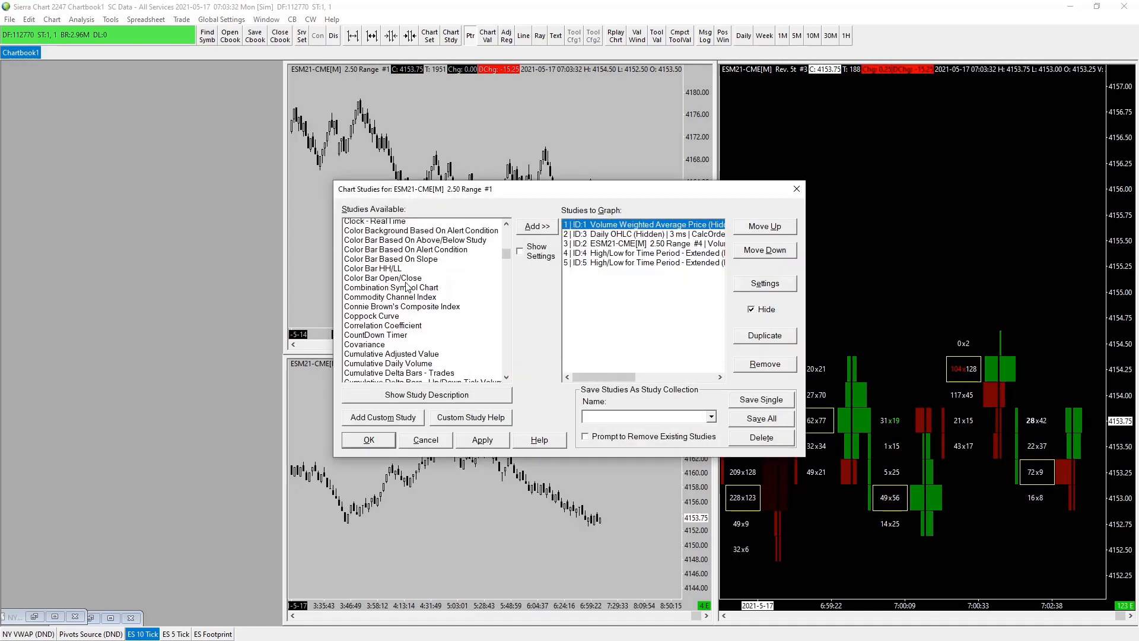
pyautogui.scroll(10, 407, 287)
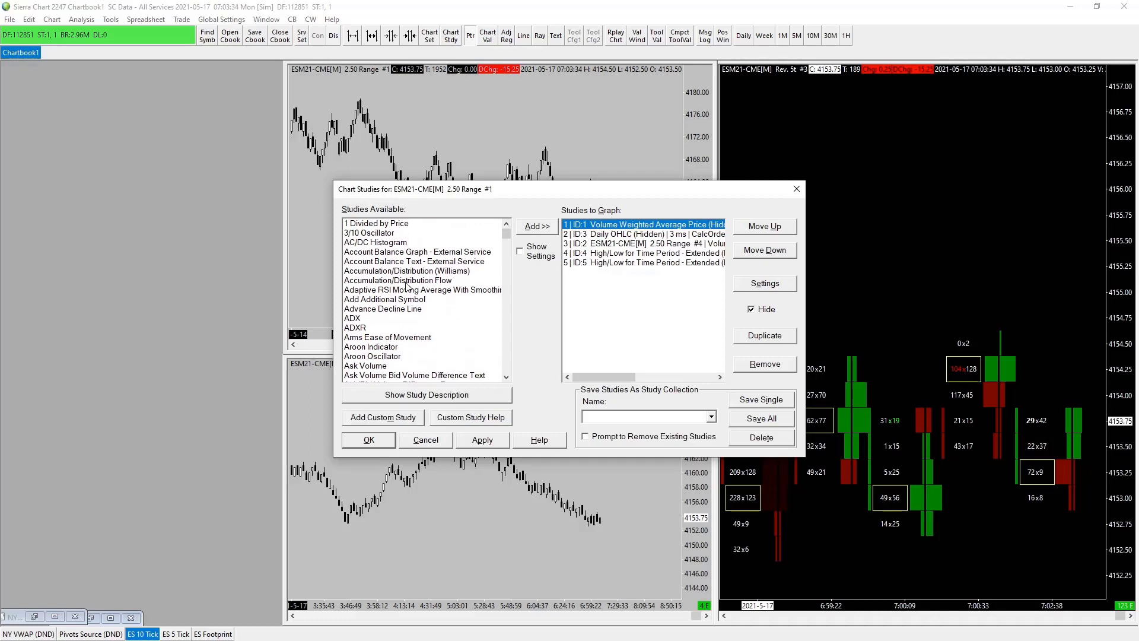
pyautogui.press('d')
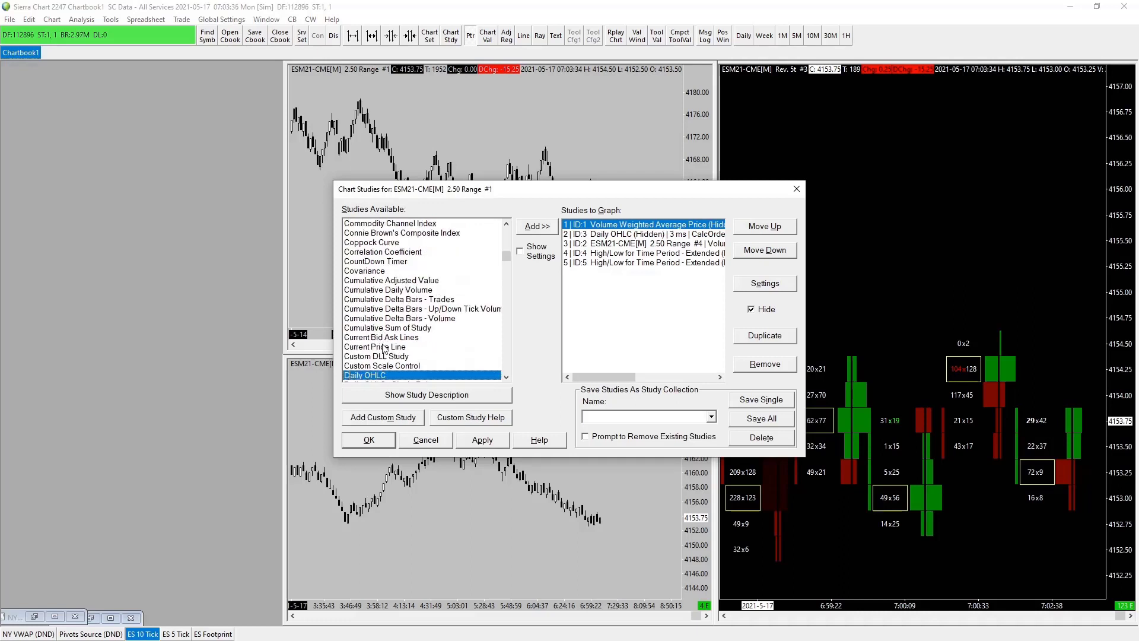
pyautogui.scroll(-1, 391, 352)
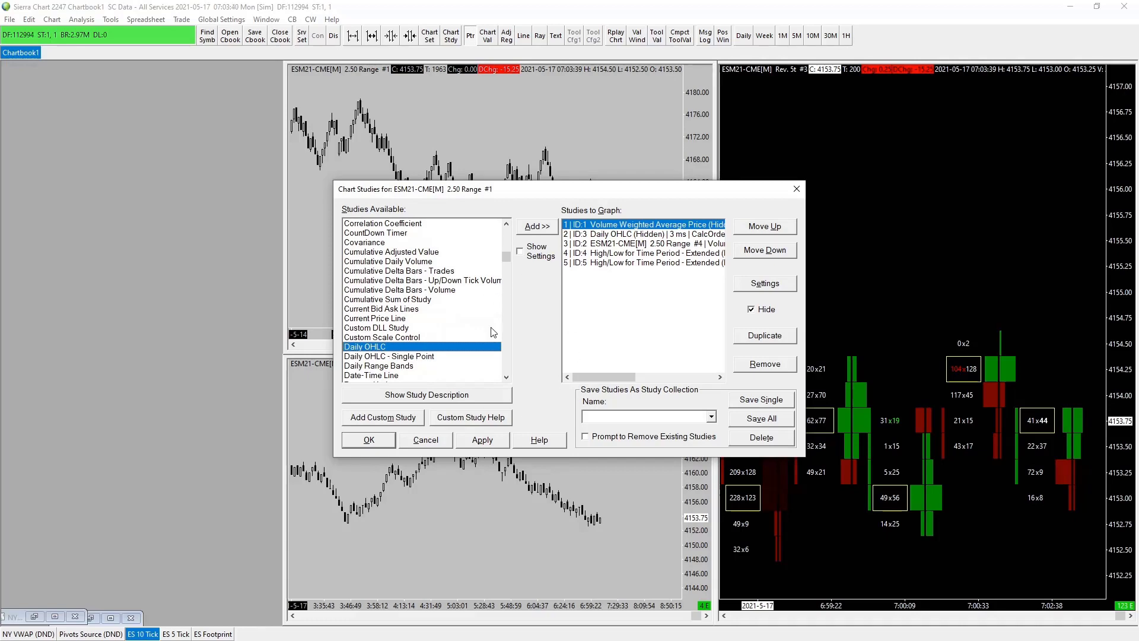
pyautogui.click(537, 226)
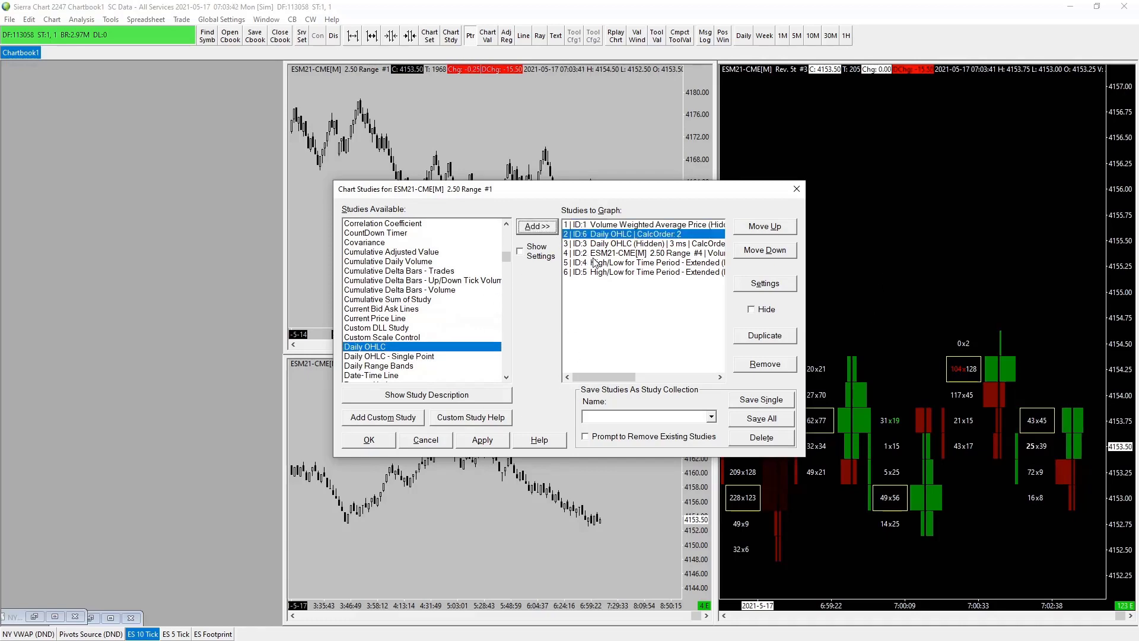
# In the Daily OHLC settings, stop drawing the Open subgraph
pyautogui.click(759, 286)
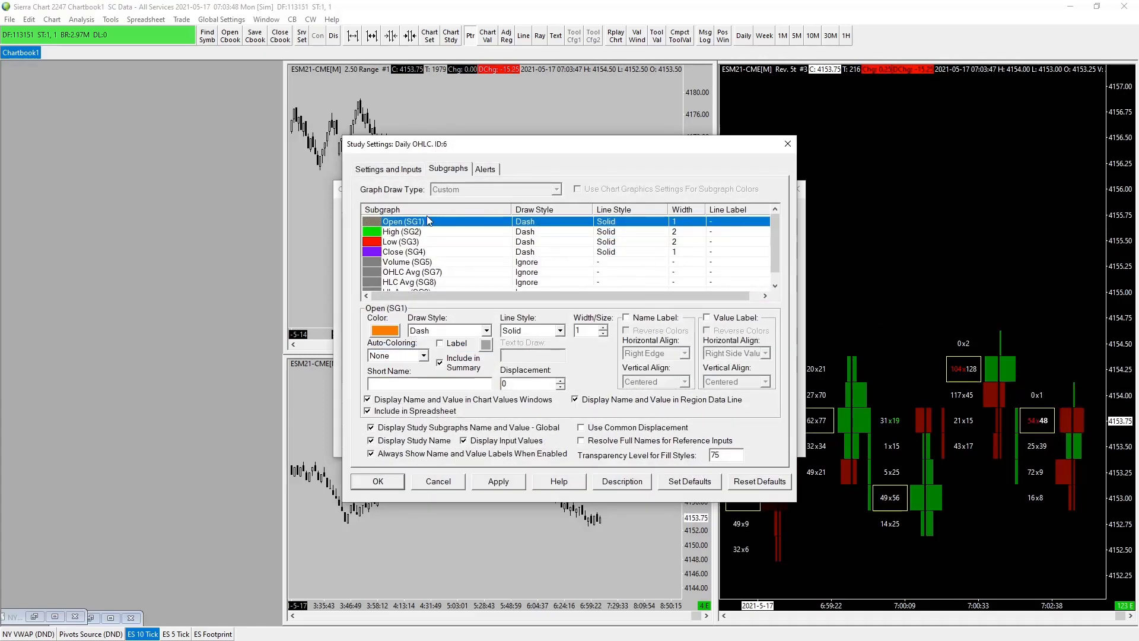
pyautogui.click(485, 331)
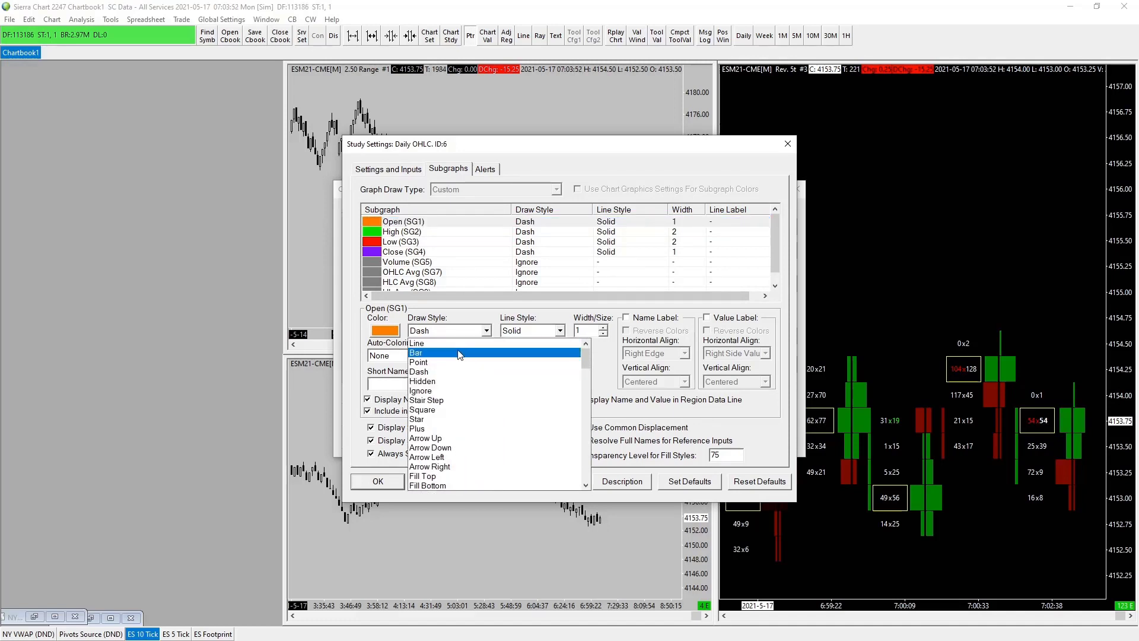
pyautogui.click(444, 391)
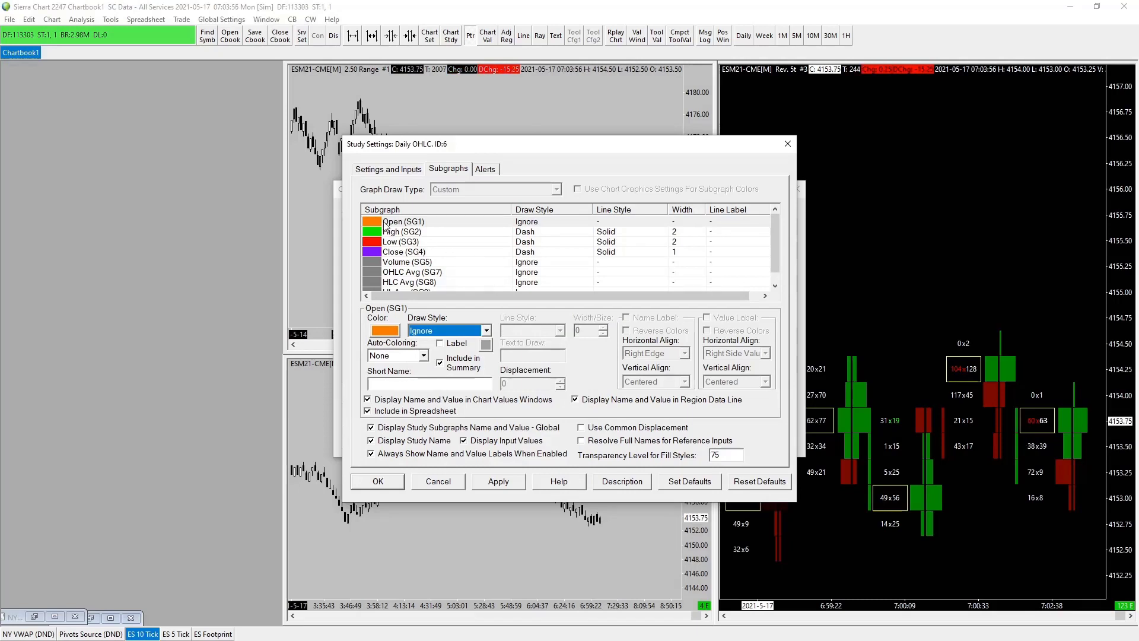
# Make the High (SG2) subgraph dark red with a Dash line style
pyautogui.click(398, 232)
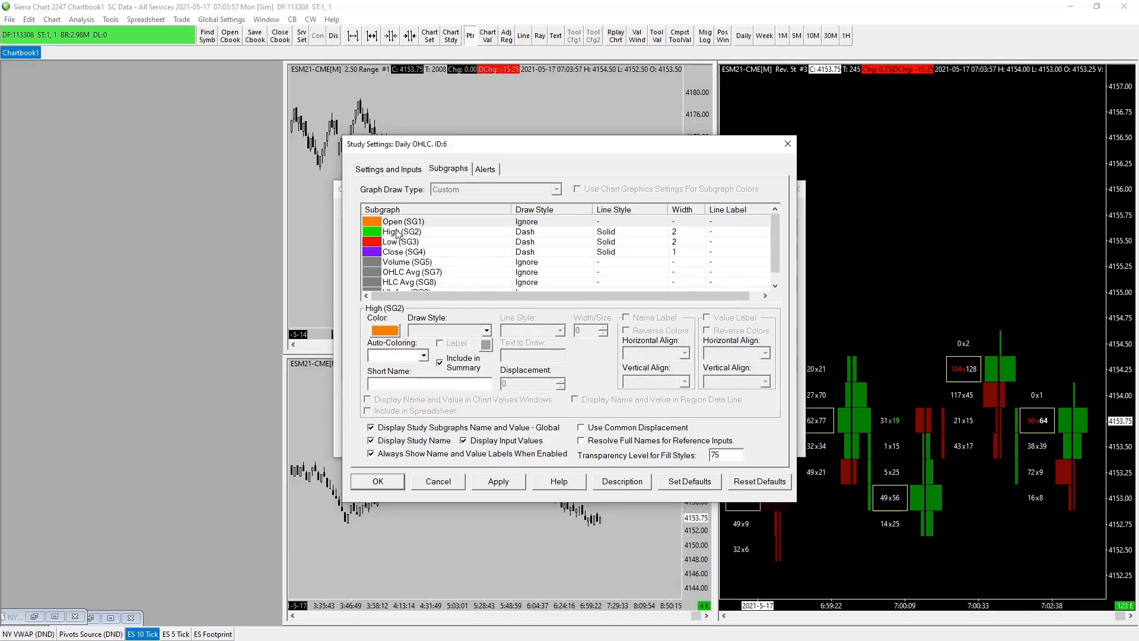
pyautogui.click(384, 332)
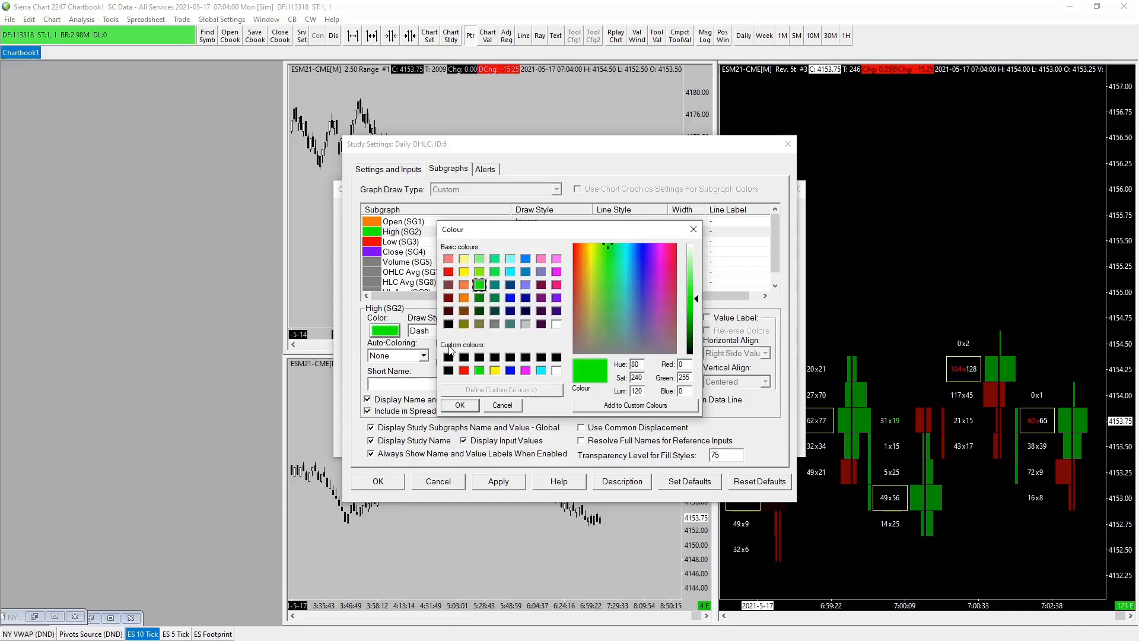
pyautogui.click(449, 261)
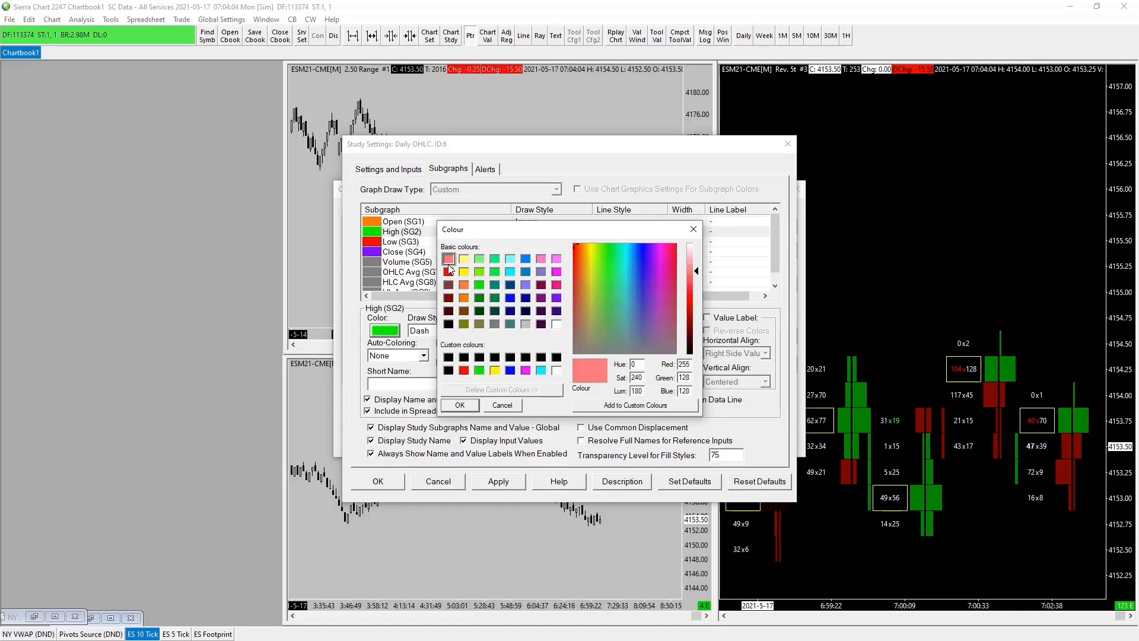
pyautogui.click(450, 299)
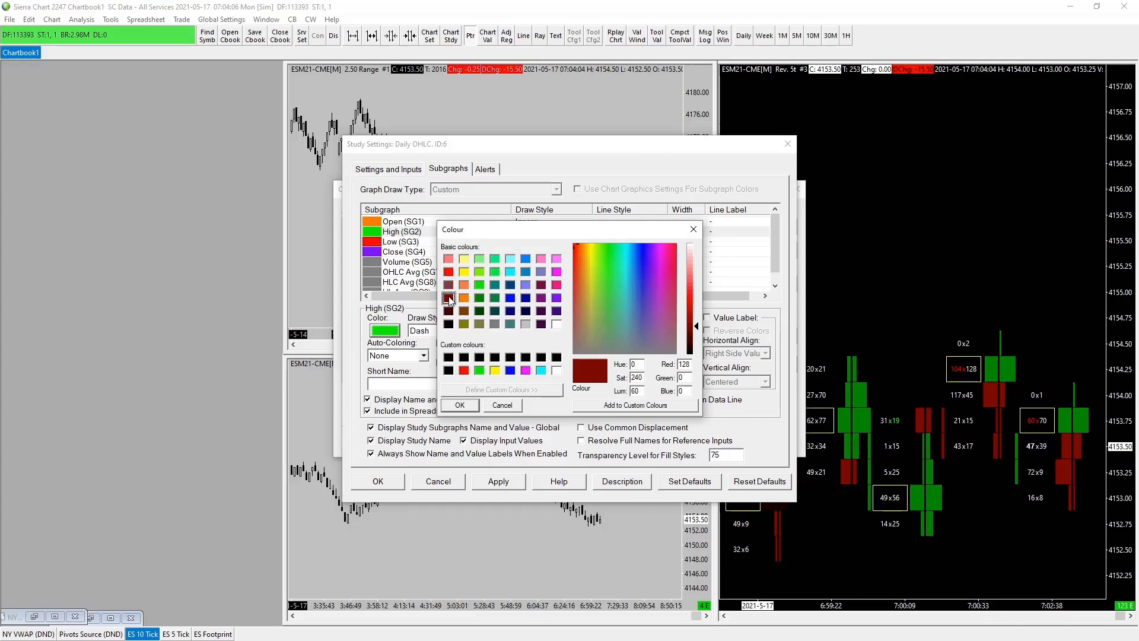
pyautogui.click(459, 405)
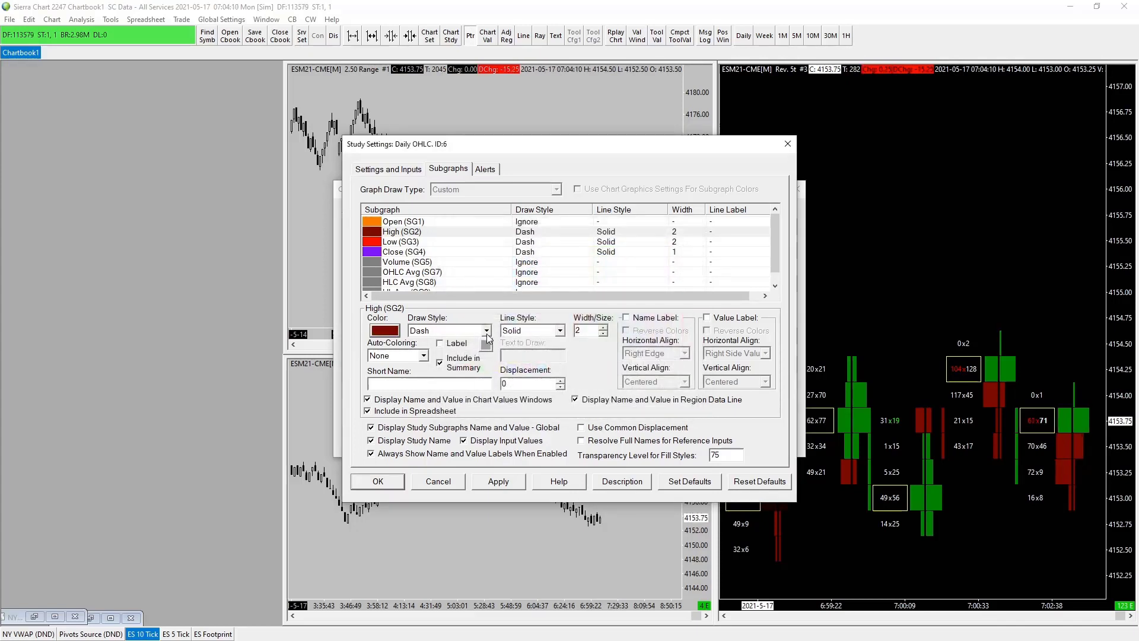
pyautogui.click(560, 330)
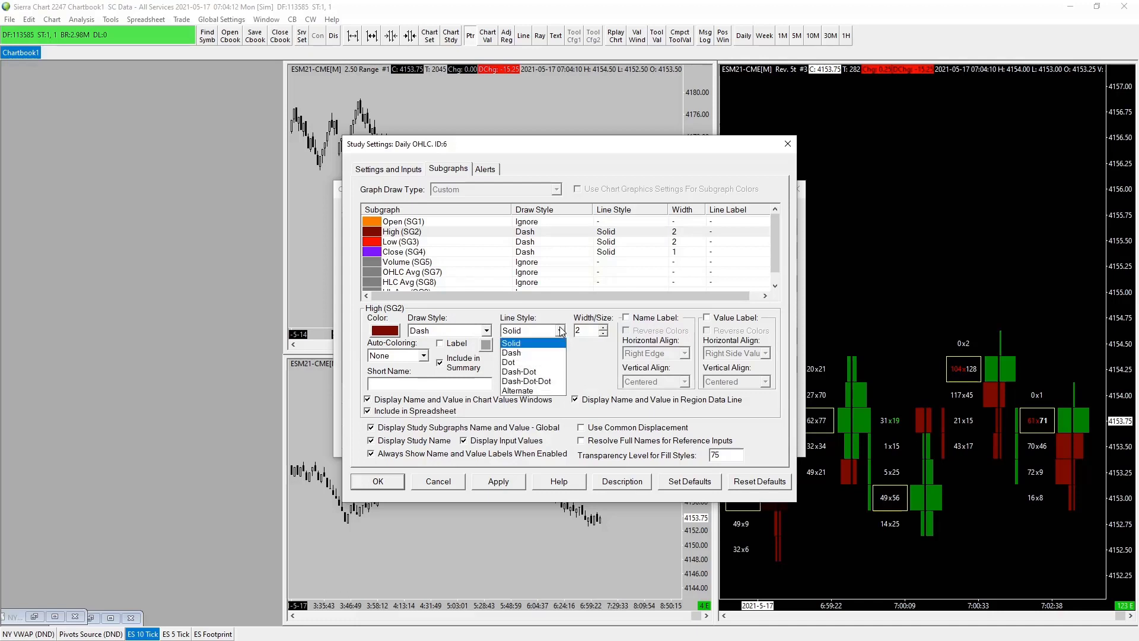
pyautogui.click(520, 354)
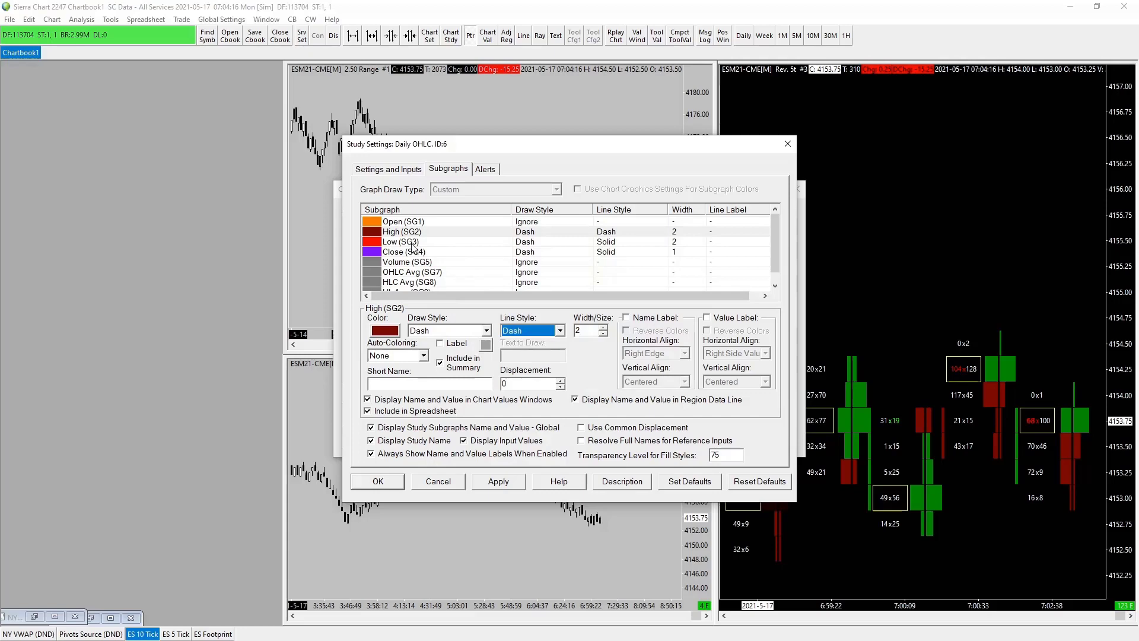
pyautogui.click(387, 244)
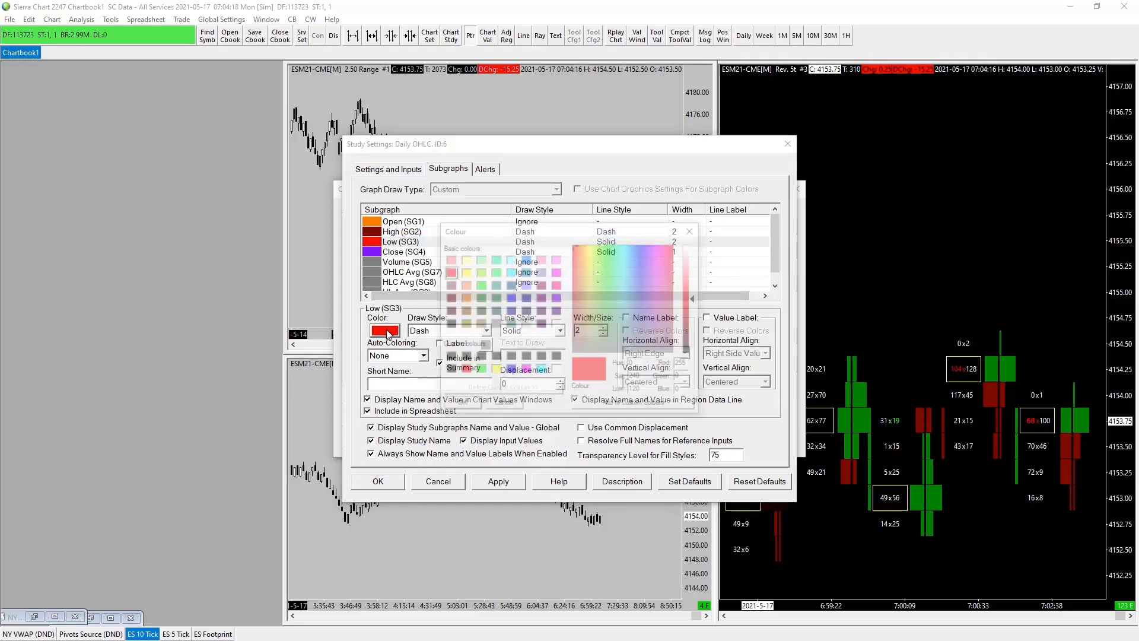
# Make the Low (SG3) subgraph green with a Dash line style
pyautogui.click(392, 333)
pyautogui.click(479, 298)
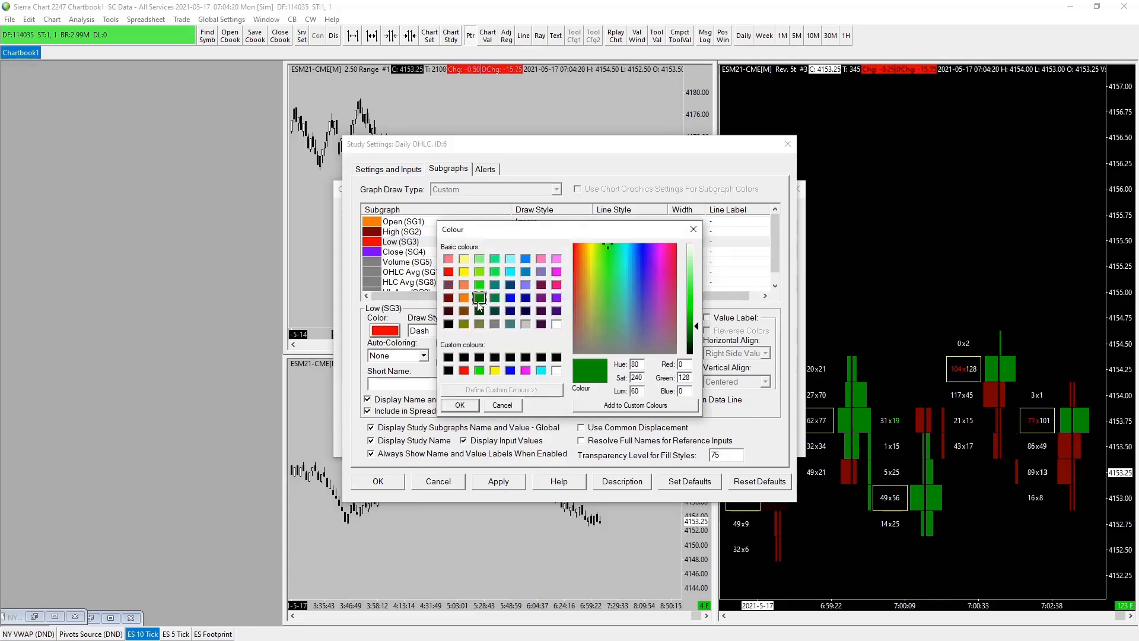
pyautogui.click(460, 405)
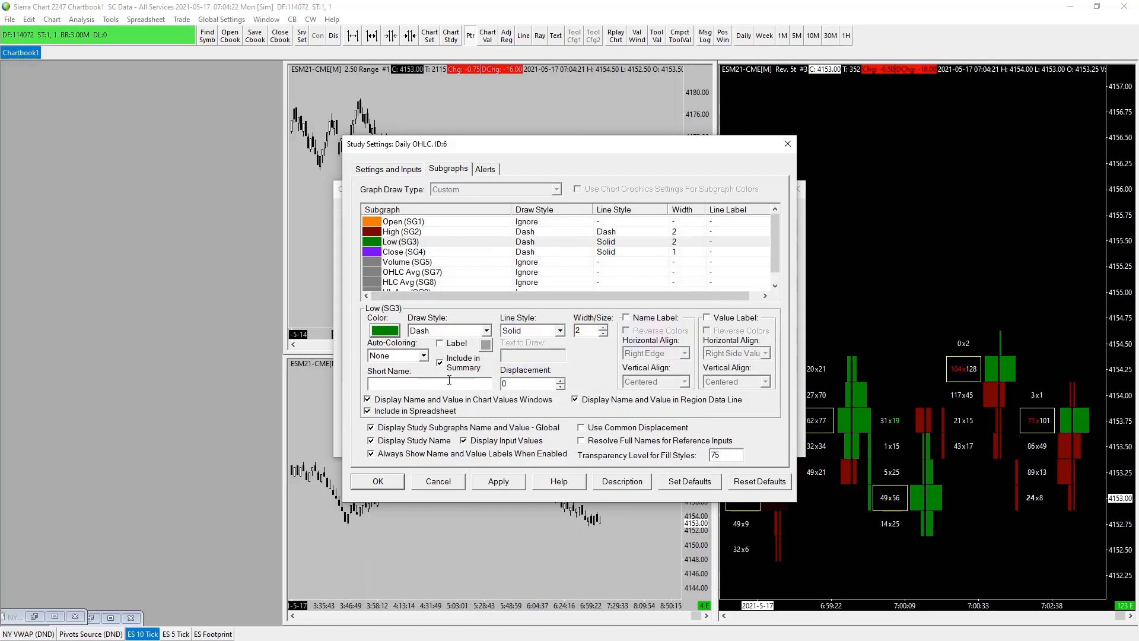
pyautogui.click(560, 330)
pyautogui.click(515, 355)
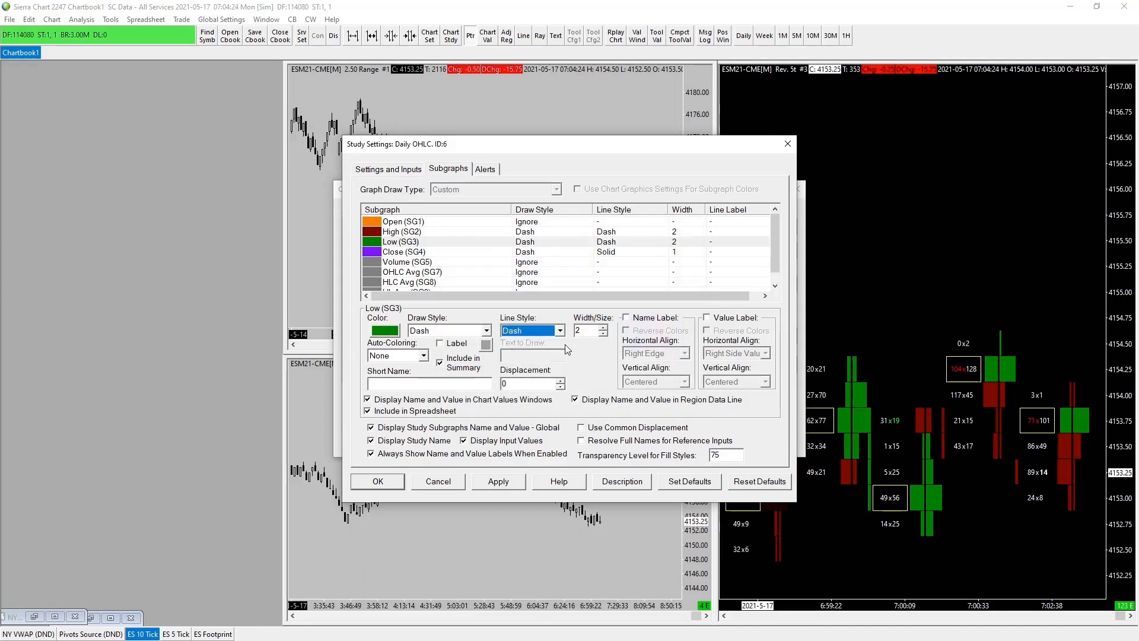
# Give the High line Name and Value labels with the short name 'PD High'
pyautogui.click(409, 234)
pyautogui.click(645, 324)
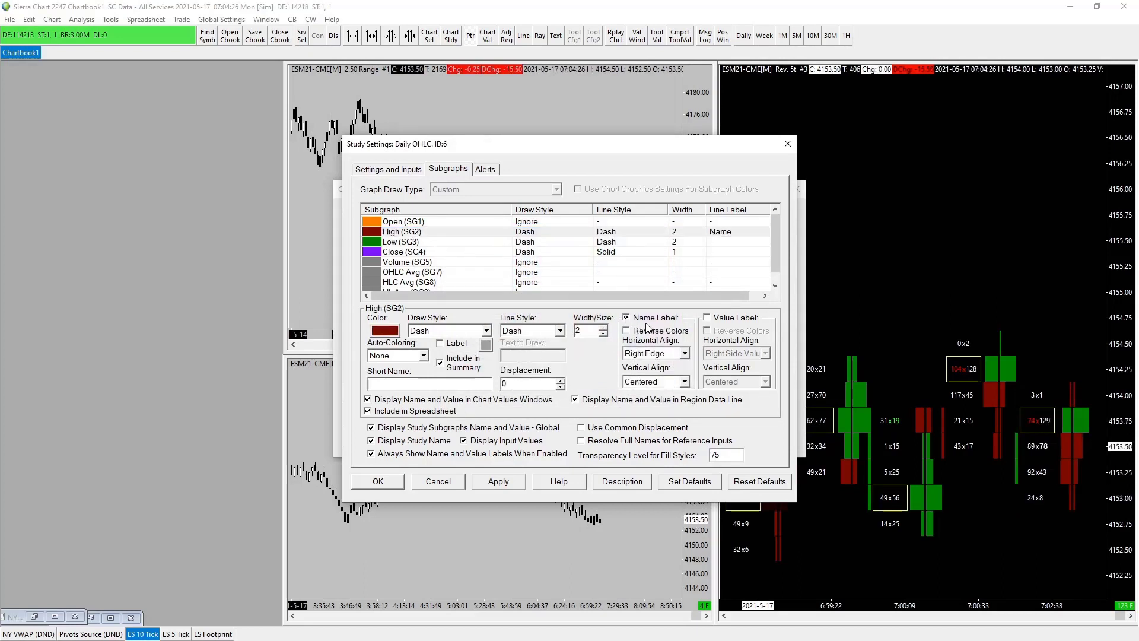
pyautogui.click(707, 318)
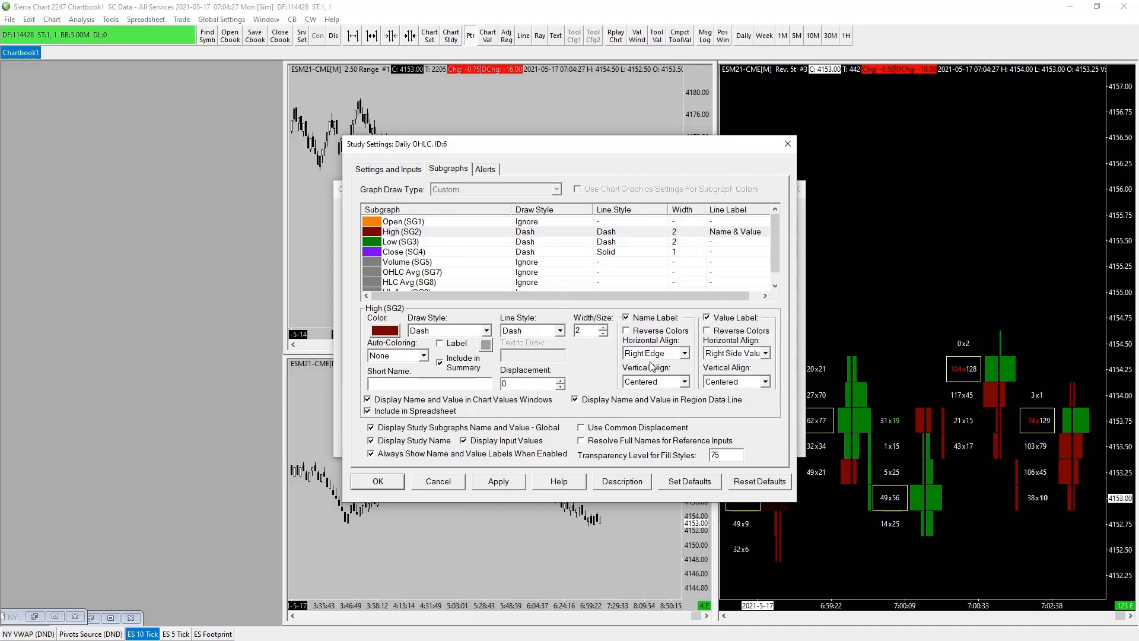
pyautogui.click(431, 383)
pyautogui.write('P')
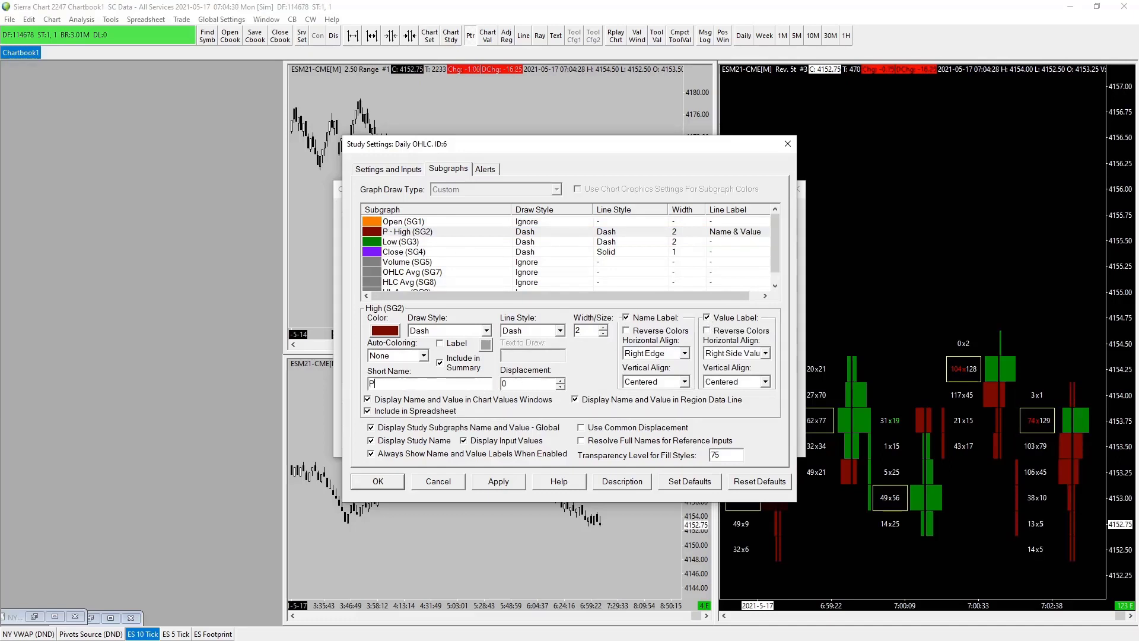
pyautogui.write('D High')
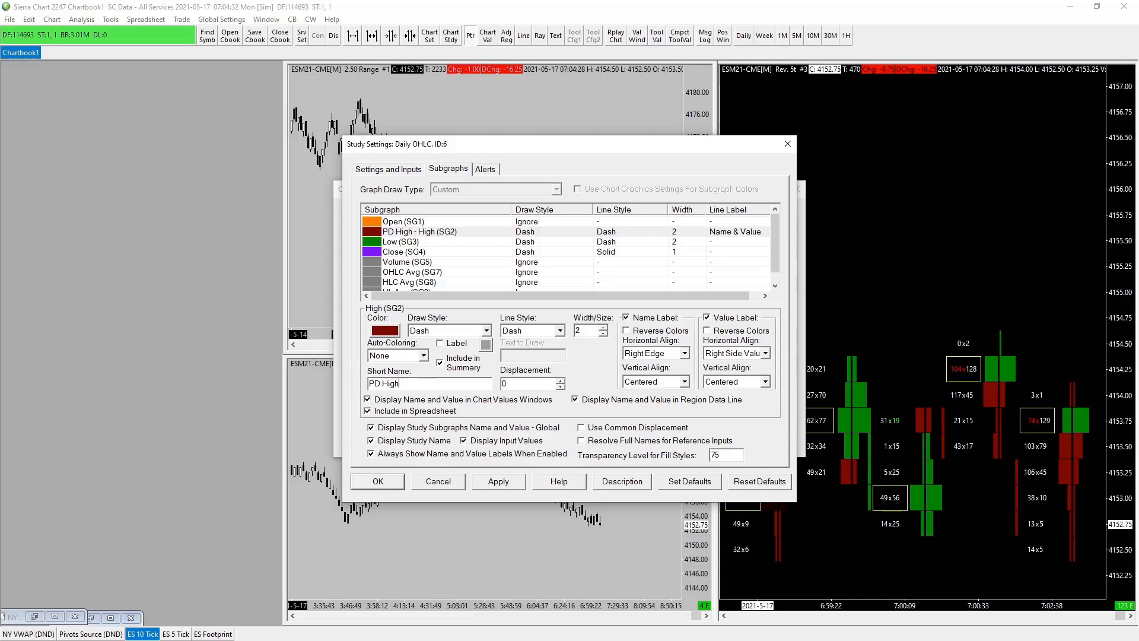
# Give the Low line Name and Value labels with the short name 'PD Low'
pyautogui.click(406, 242)
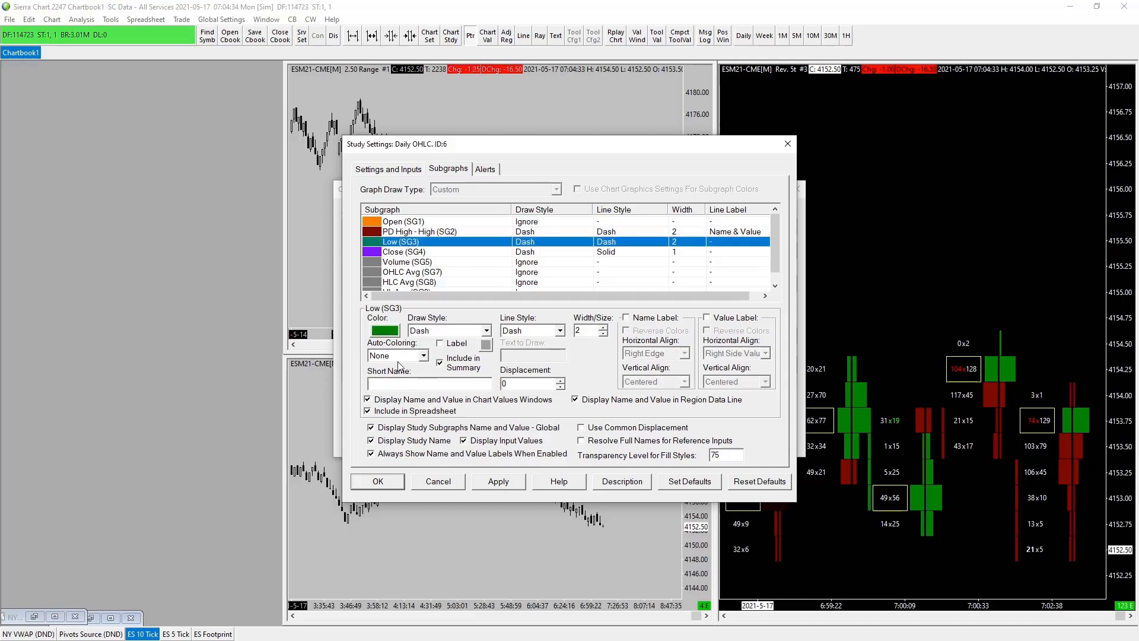
pyautogui.click(626, 318)
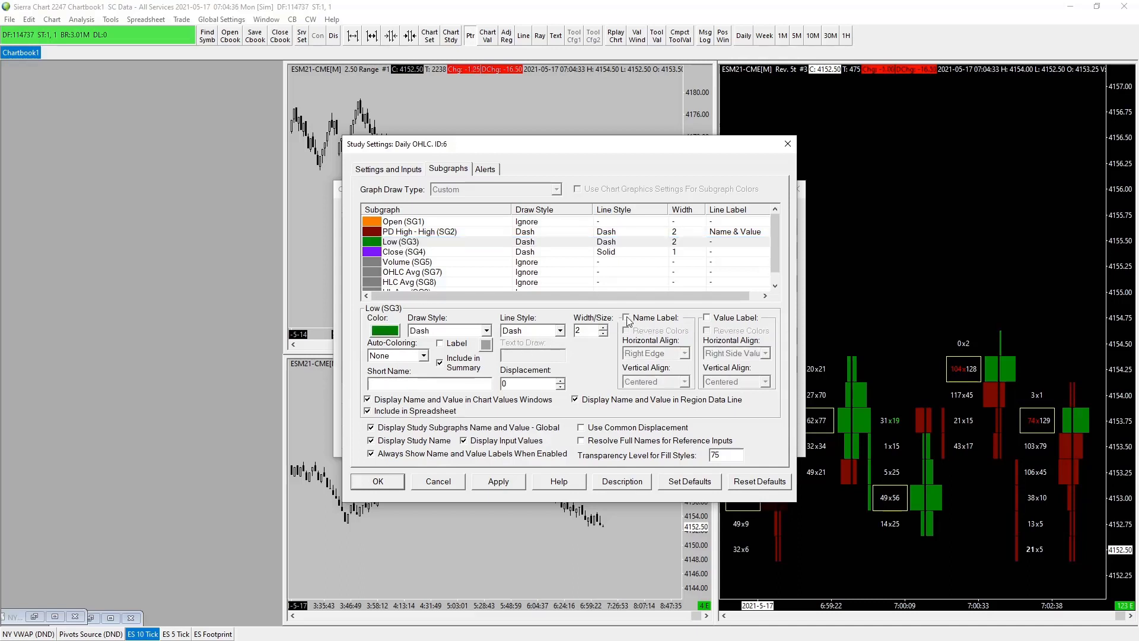
pyautogui.click(708, 317)
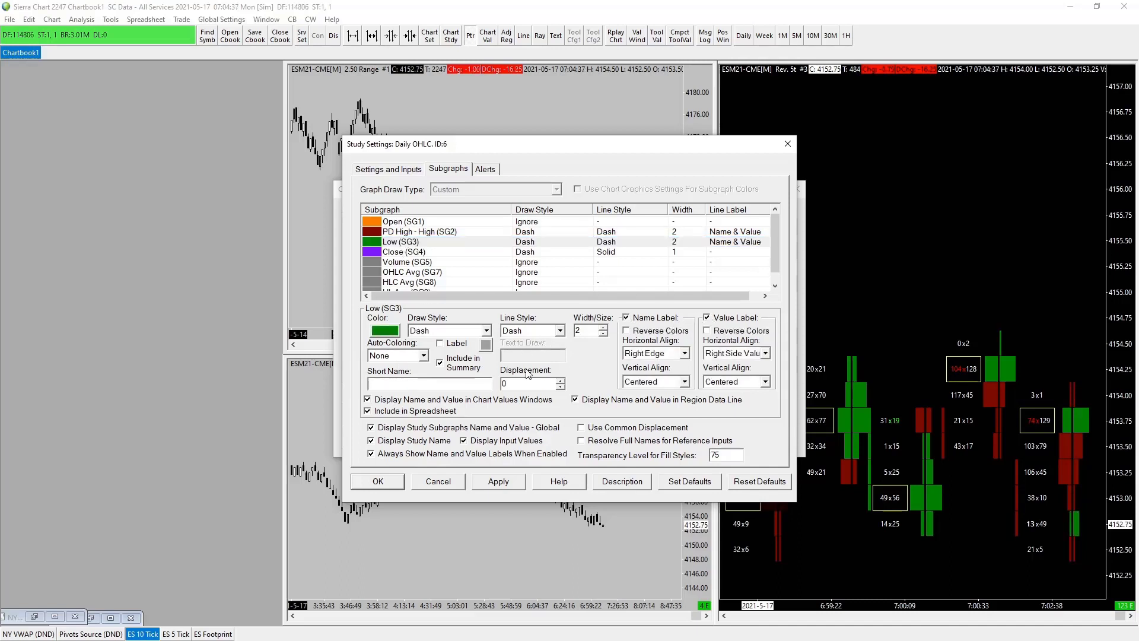
pyautogui.click(419, 384)
pyautogui.write('PD Low')
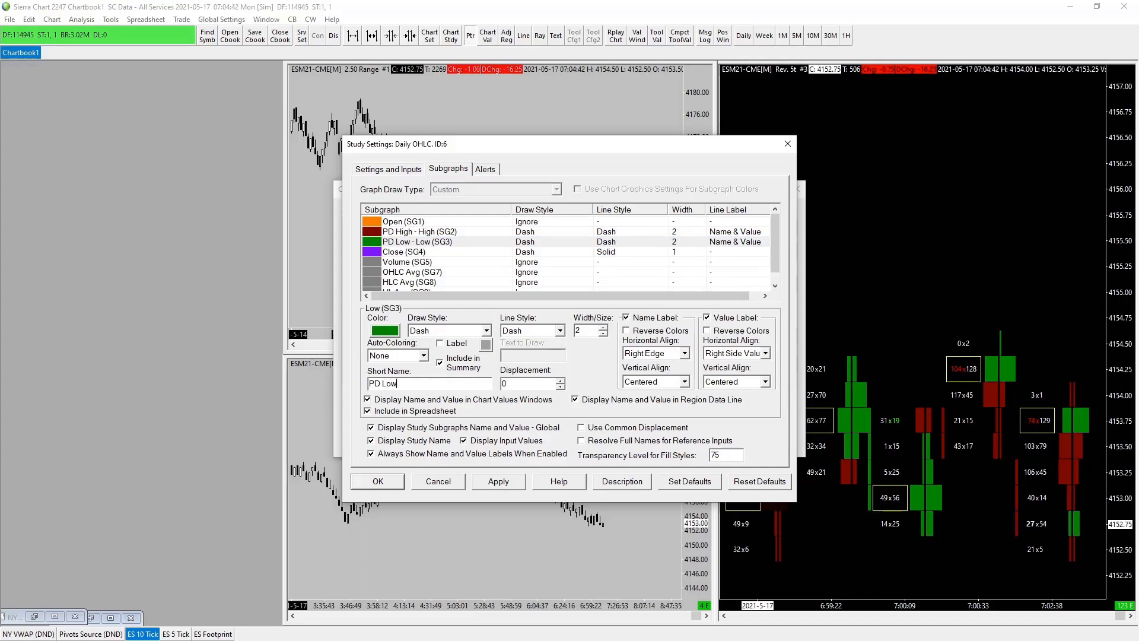
pyautogui.click(396, 254)
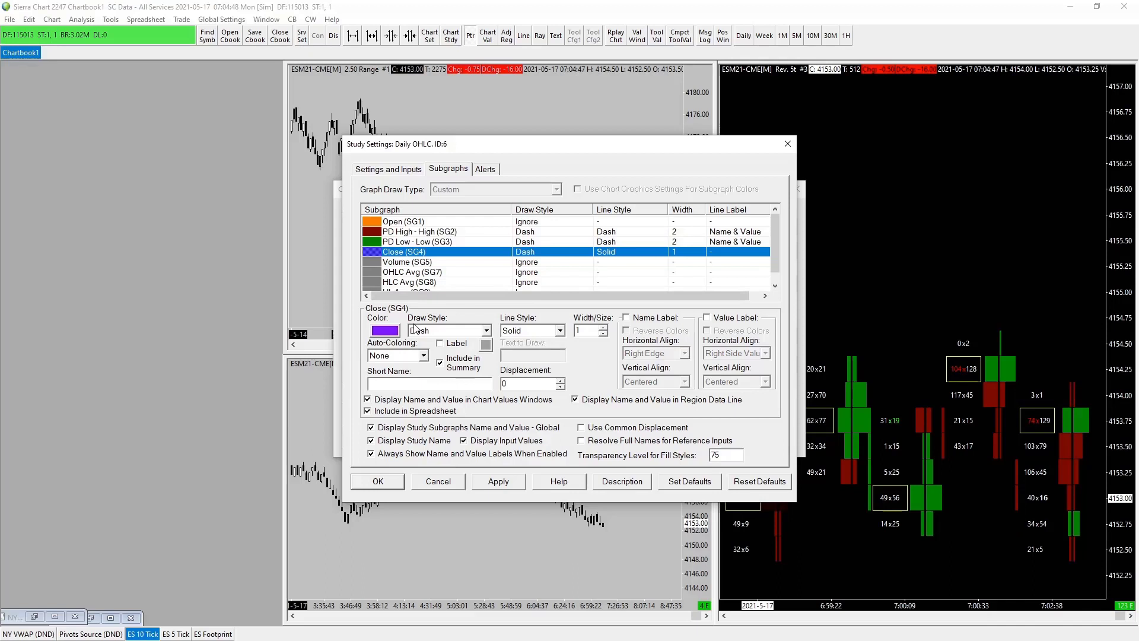
# Set Close (SG4) to Dash style, width 2, with Name and Value labels named 'PD Close'
pyautogui.click(560, 331)
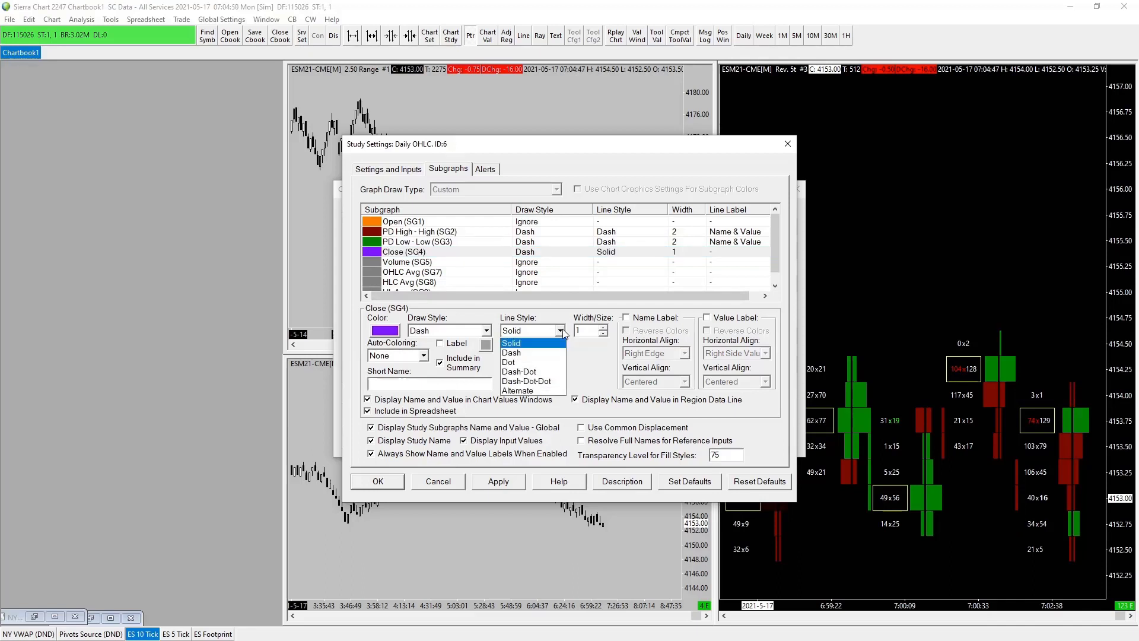
pyautogui.click(533, 354)
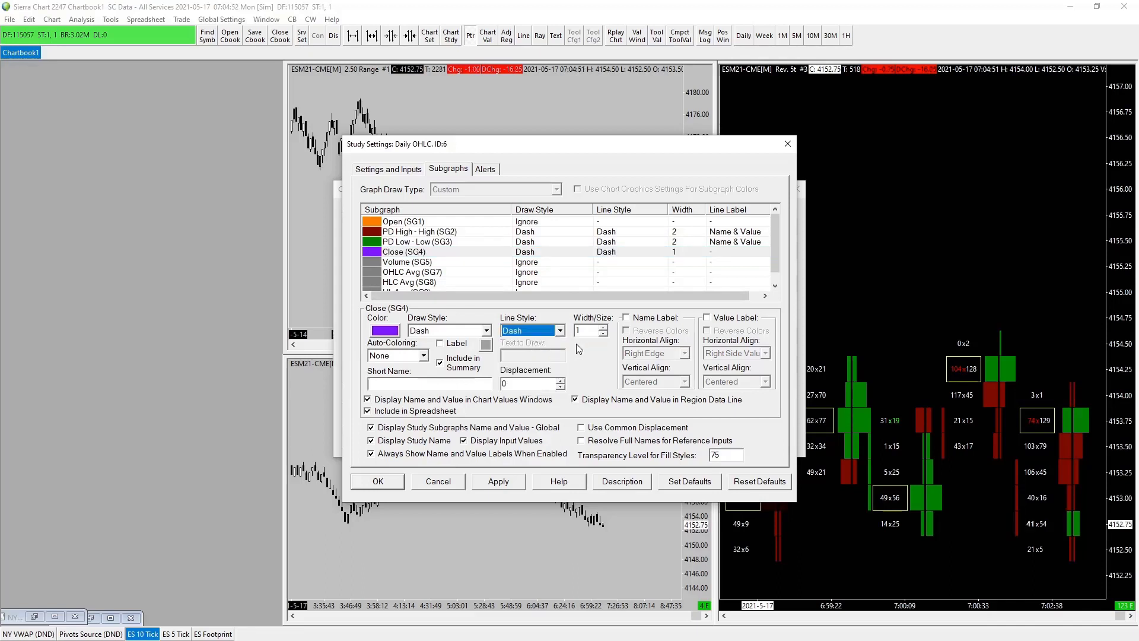
pyautogui.click(604, 328)
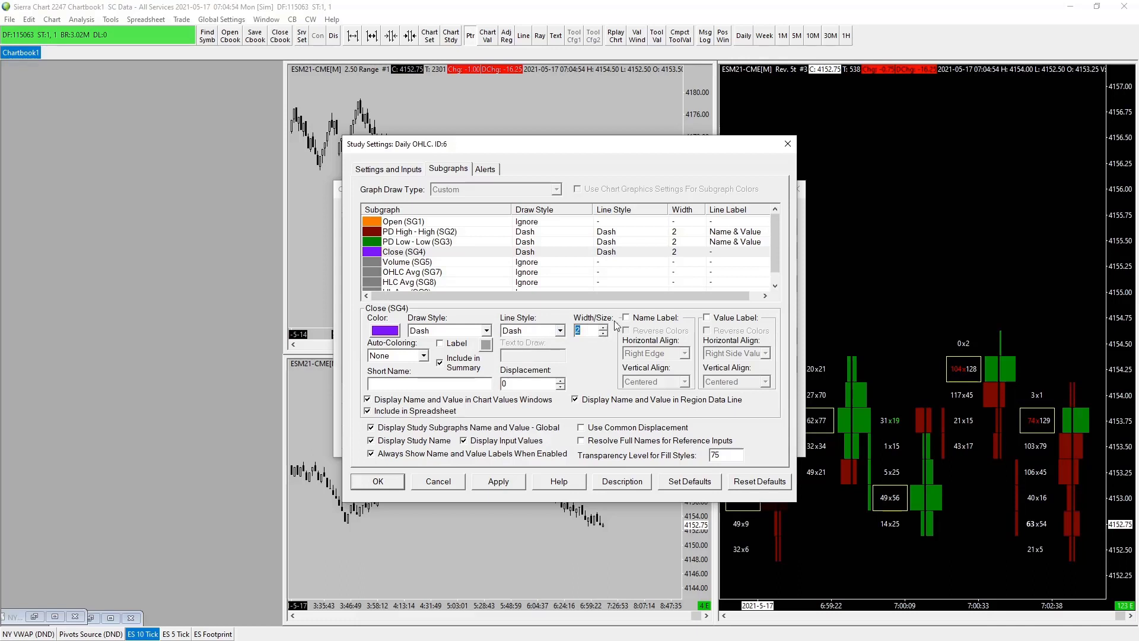
pyautogui.click(626, 317)
pyautogui.click(707, 318)
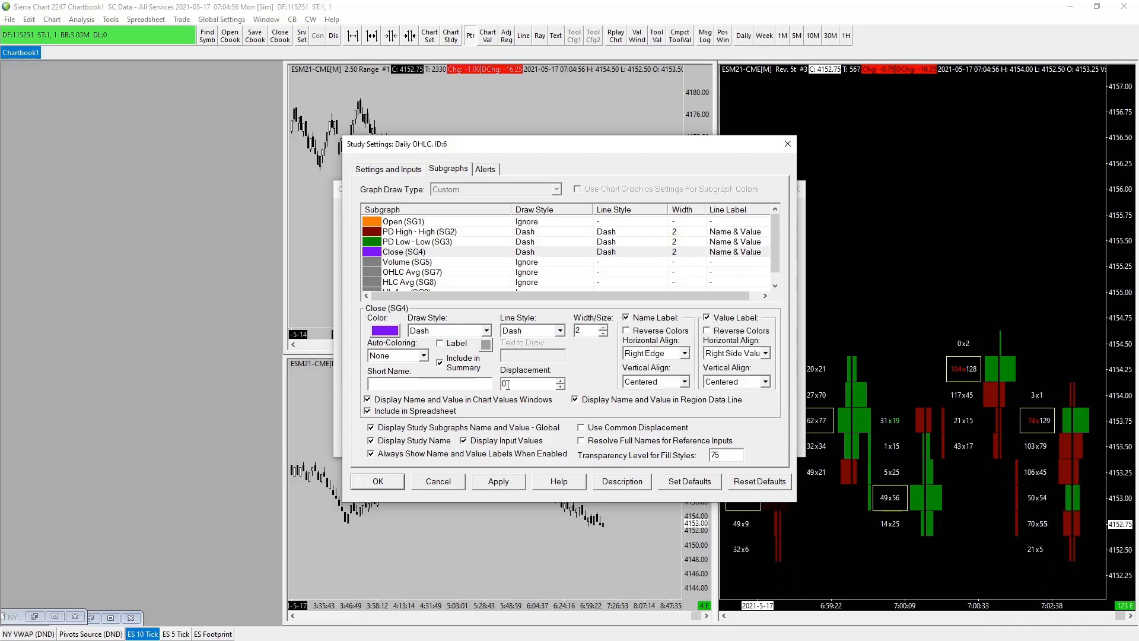
pyautogui.click(402, 379)
pyautogui.write('PD Close')
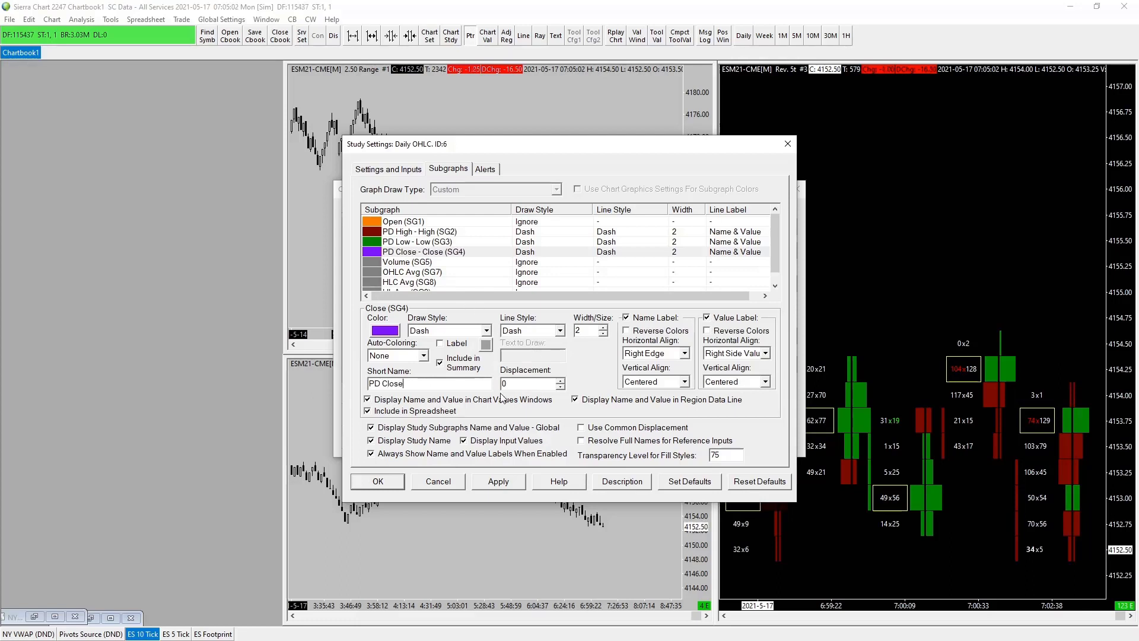
# Apply the line settings and confirm the PD High line keeps its Dash line style
pyautogui.click(513, 483)
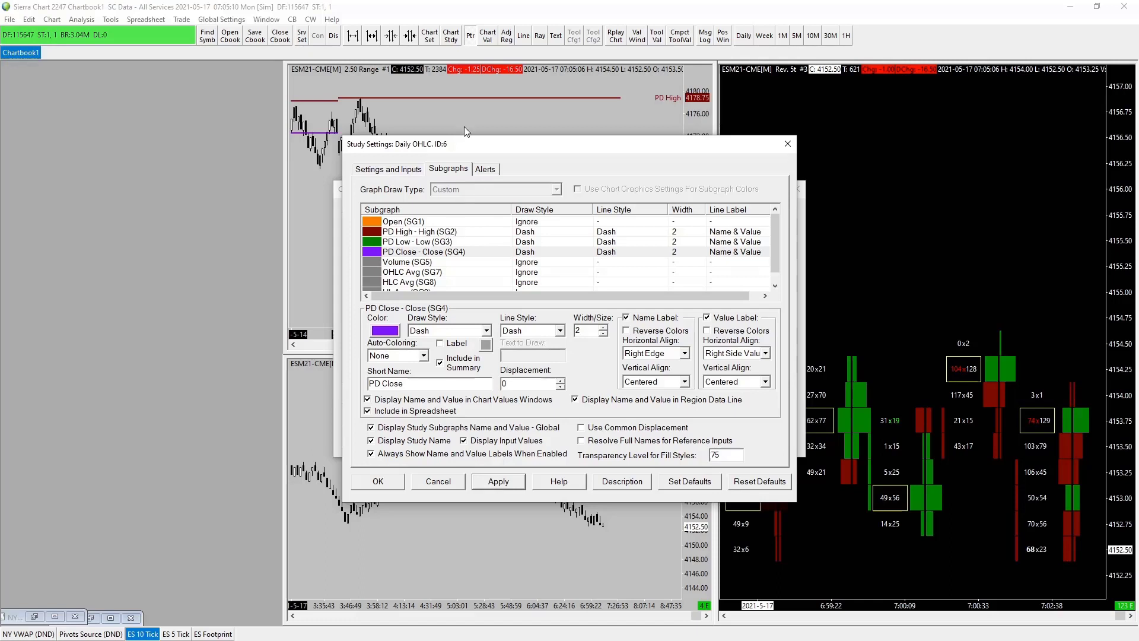
pyautogui.click(434, 233)
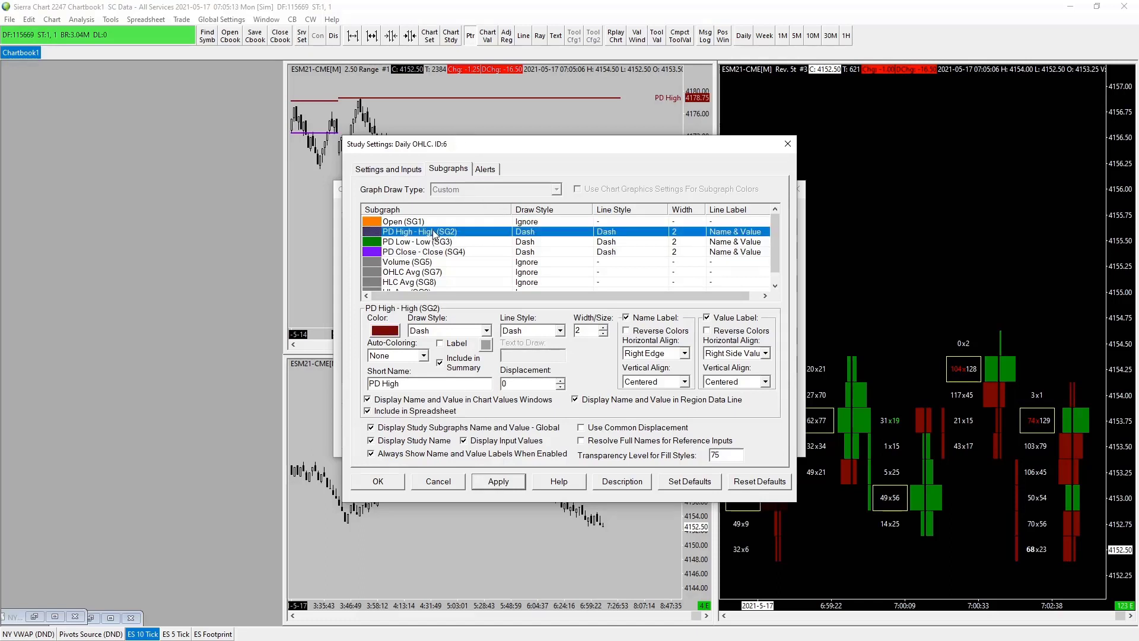
pyautogui.click(487, 331)
pyautogui.scroll(1, 486, 329)
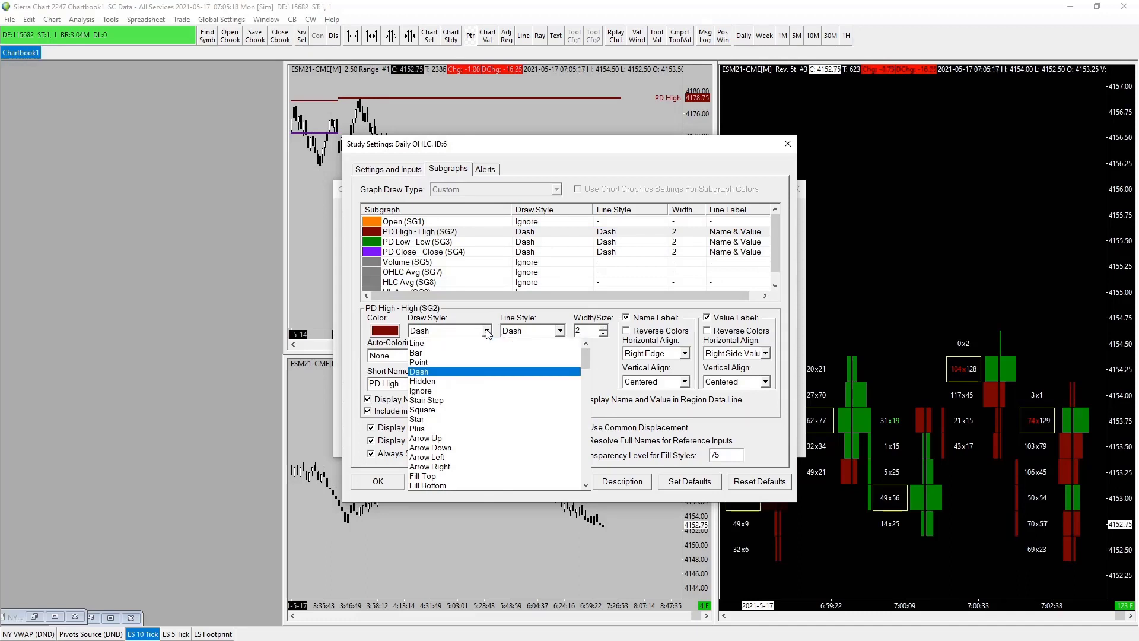
pyautogui.click(560, 331)
pyautogui.click(560, 331)
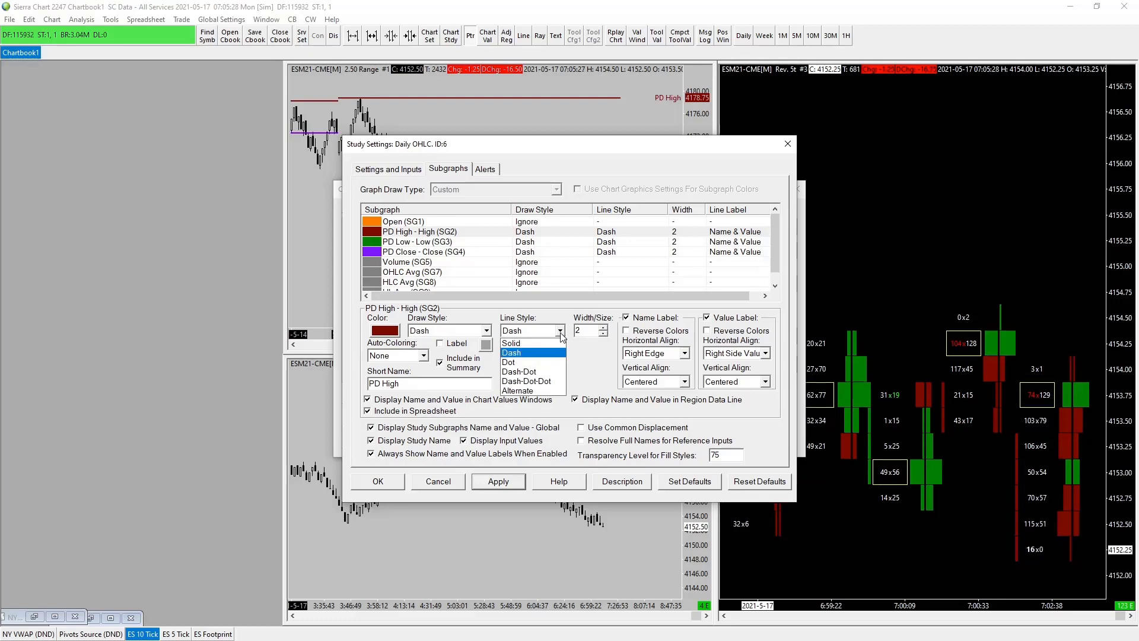
pyautogui.click(544, 354)
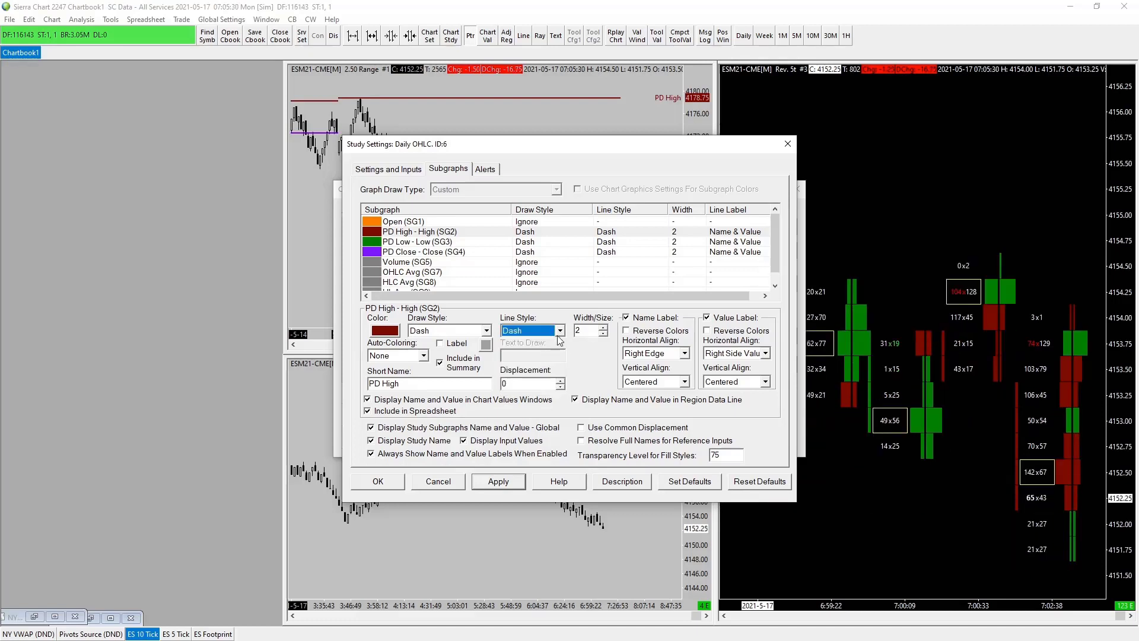
pyautogui.click(560, 331)
pyautogui.click(561, 333)
# Apply and close the studies list, then stretch the top chart's price scale vertically
pyautogui.click(505, 487)
pyautogui.click(377, 481)
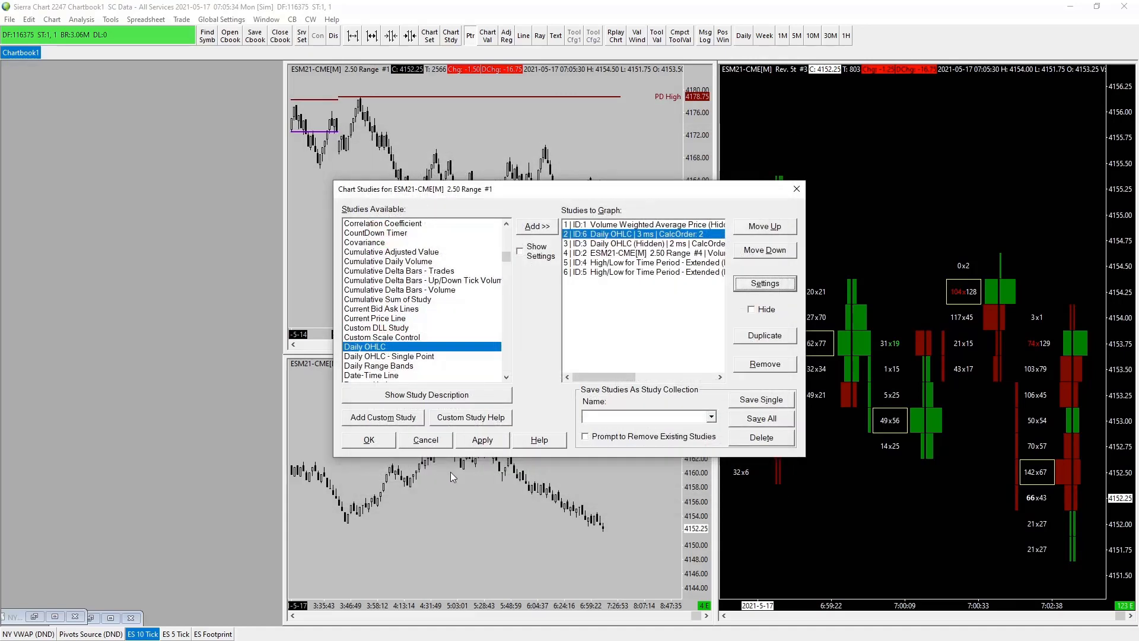
pyautogui.click(482, 439)
pyautogui.click(375, 444)
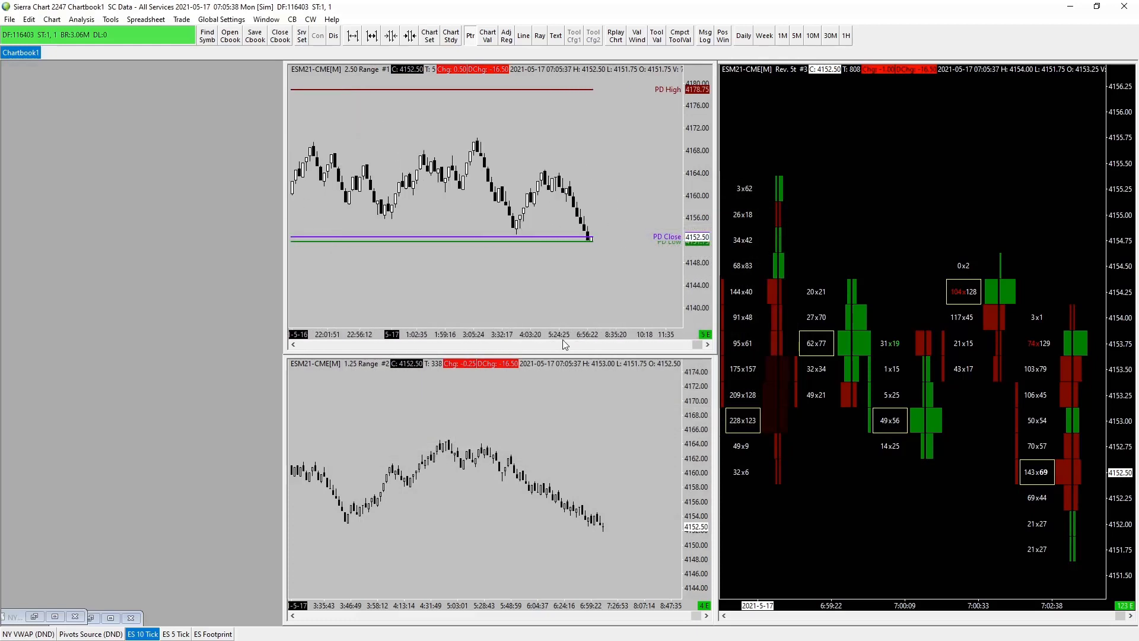
pyautogui.moveTo(705, 163); pyautogui.dragTo(702, 248)
pyautogui.hscroll(-3, 638, 225)
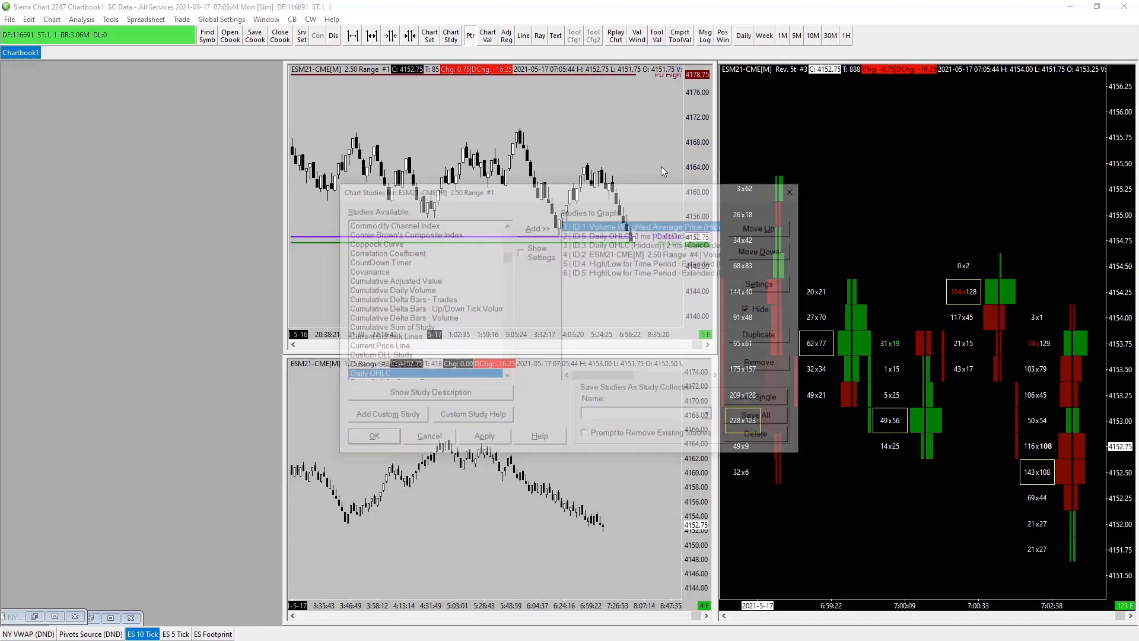
# Reopen the settings of the Daily OHLC study, ID 6, from the studies list
pyautogui.press('F6')
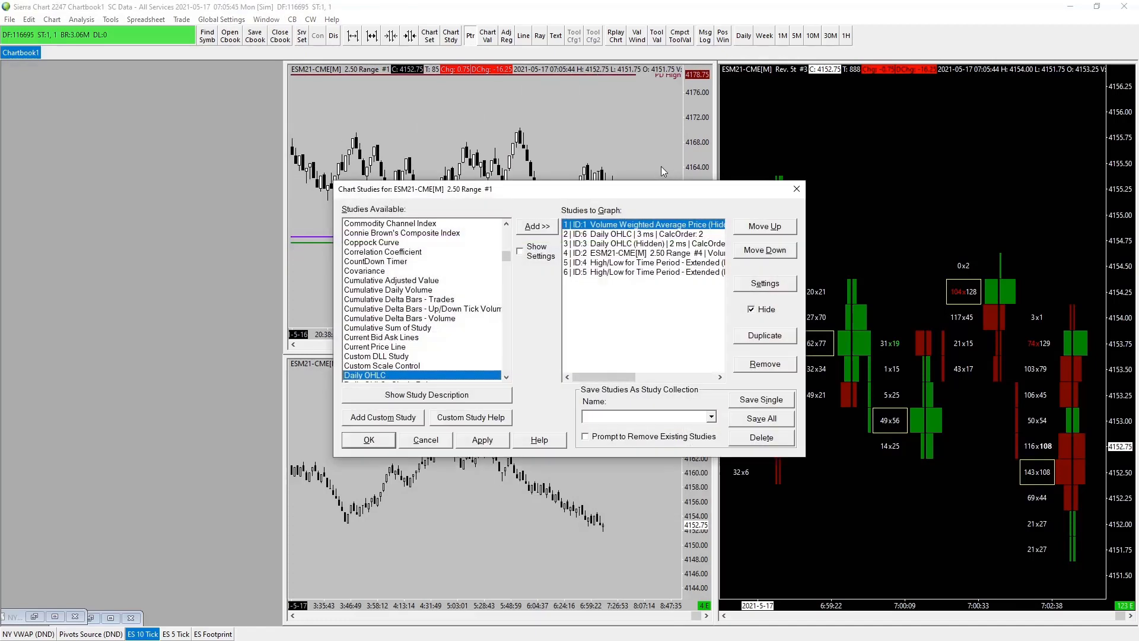
pyautogui.click(656, 235)
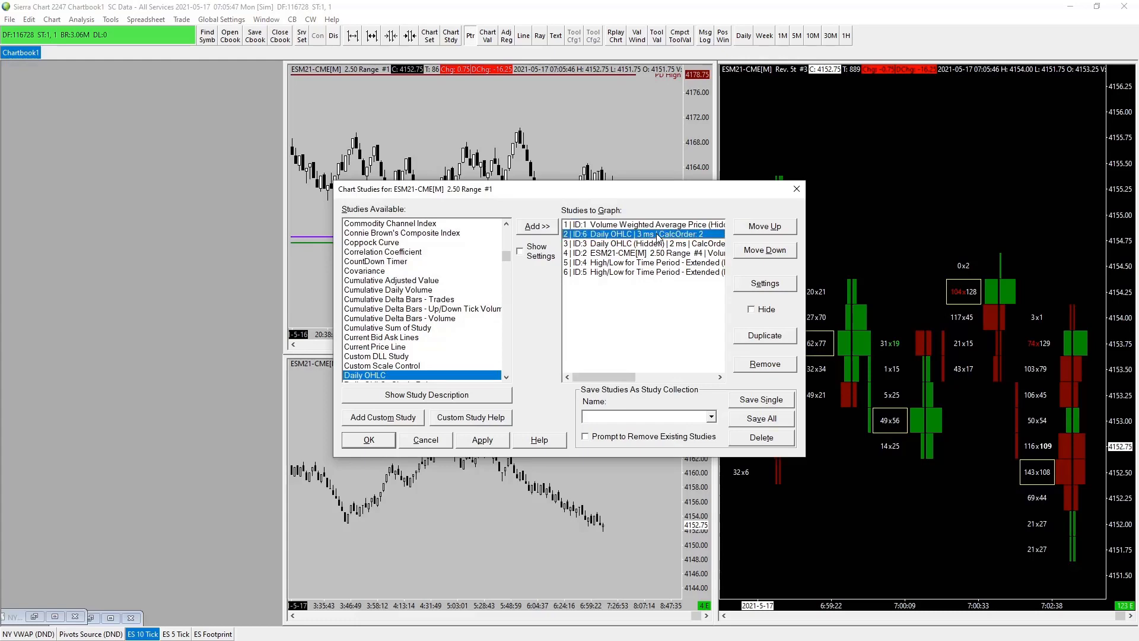
pyautogui.click(761, 287)
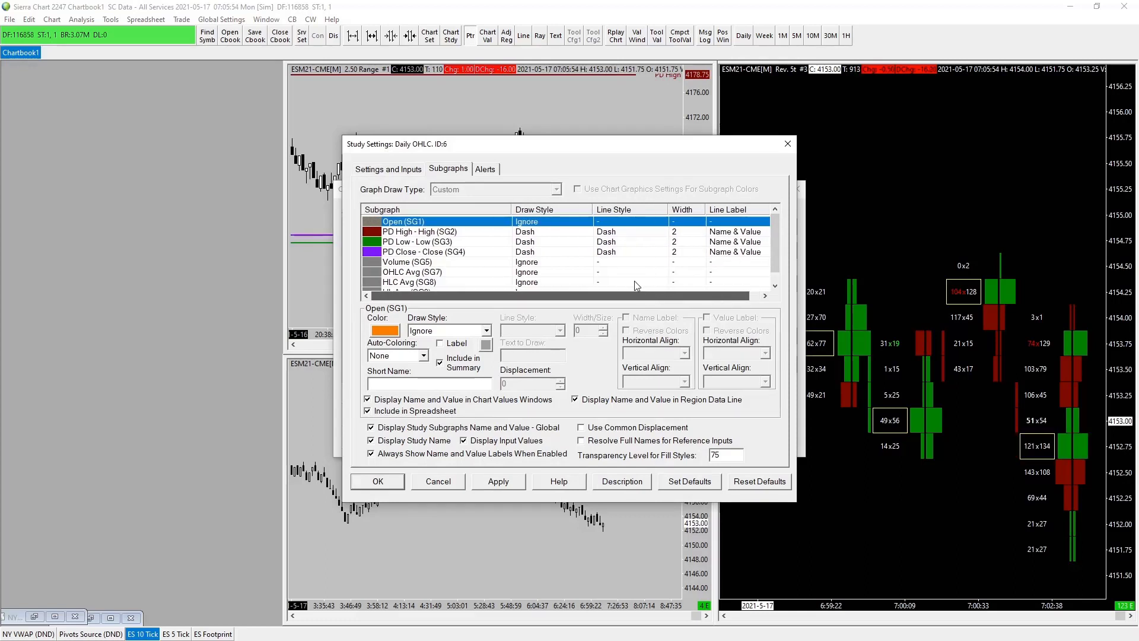
# Change the PD High and PD Low line styles to Dot and apply
pyautogui.click(541, 233)
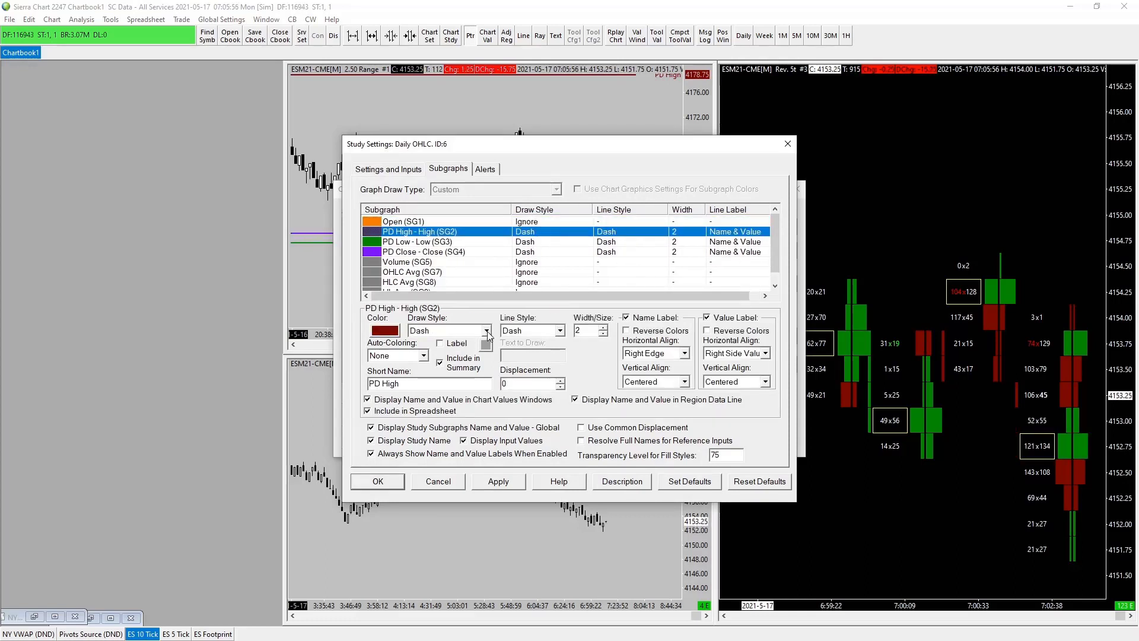
pyautogui.click(560, 330)
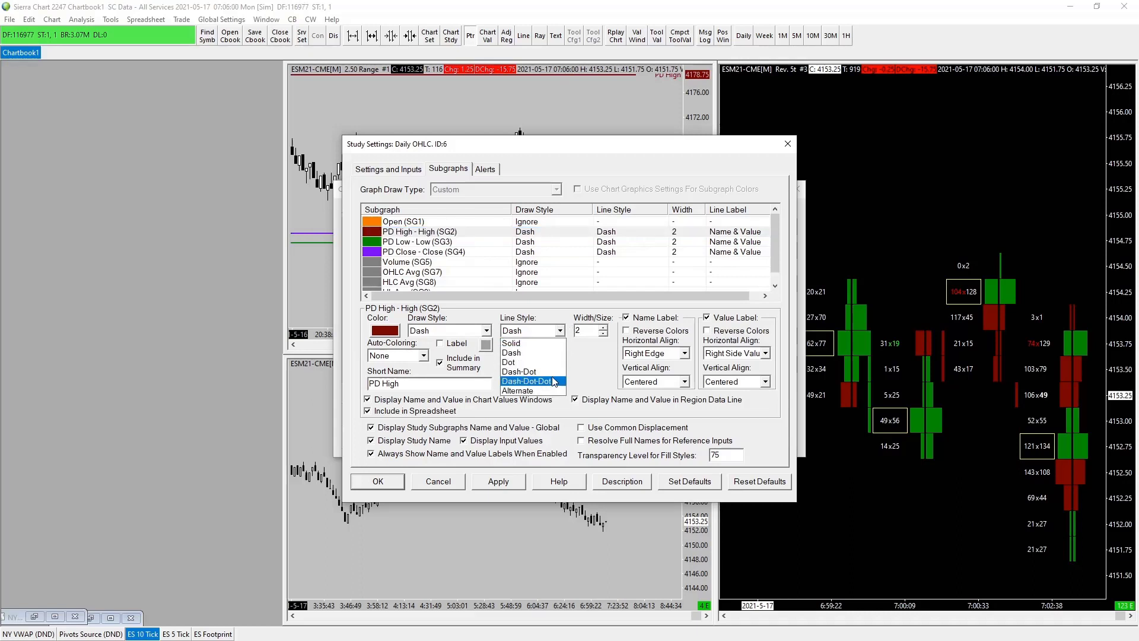
pyautogui.click(532, 363)
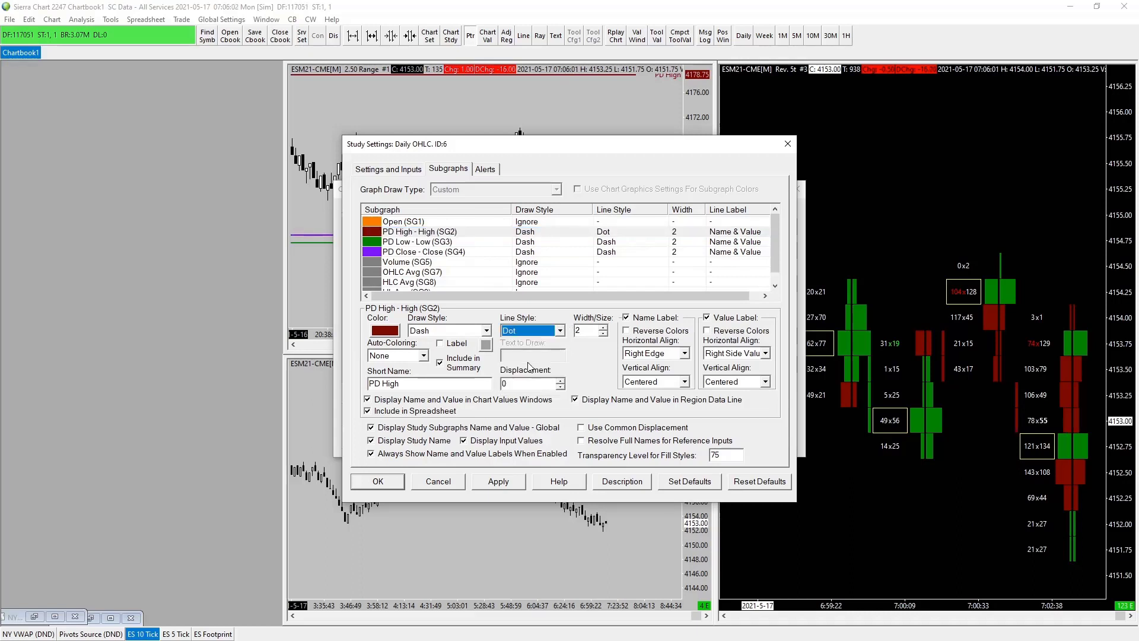
pyautogui.click(481, 479)
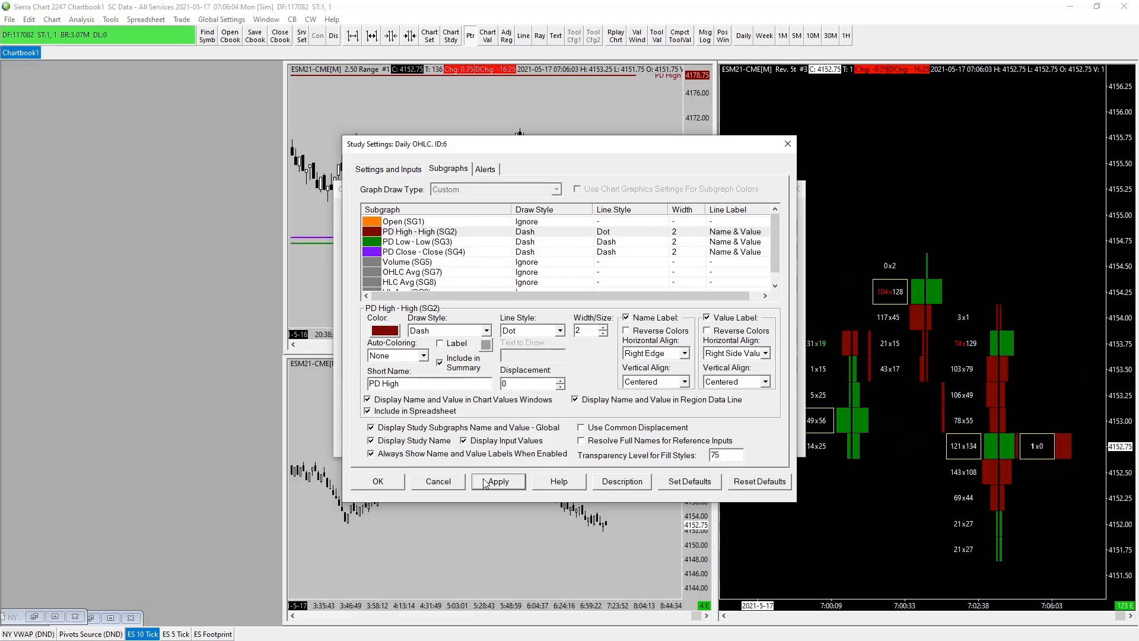
pyautogui.click(483, 478)
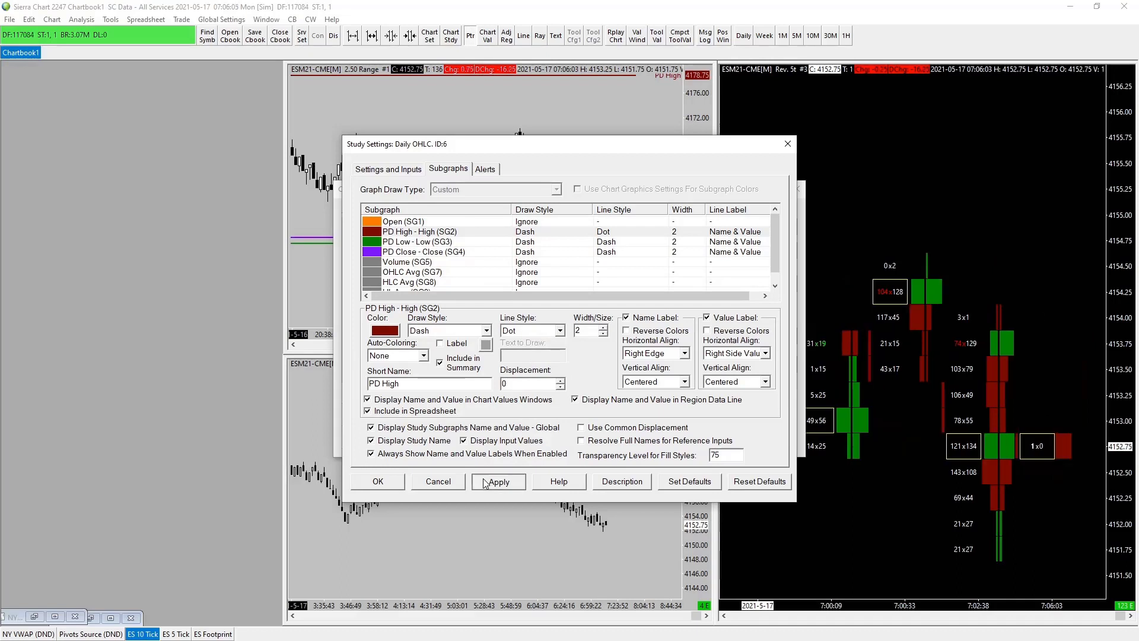
pyautogui.click(613, 242)
pyautogui.click(560, 331)
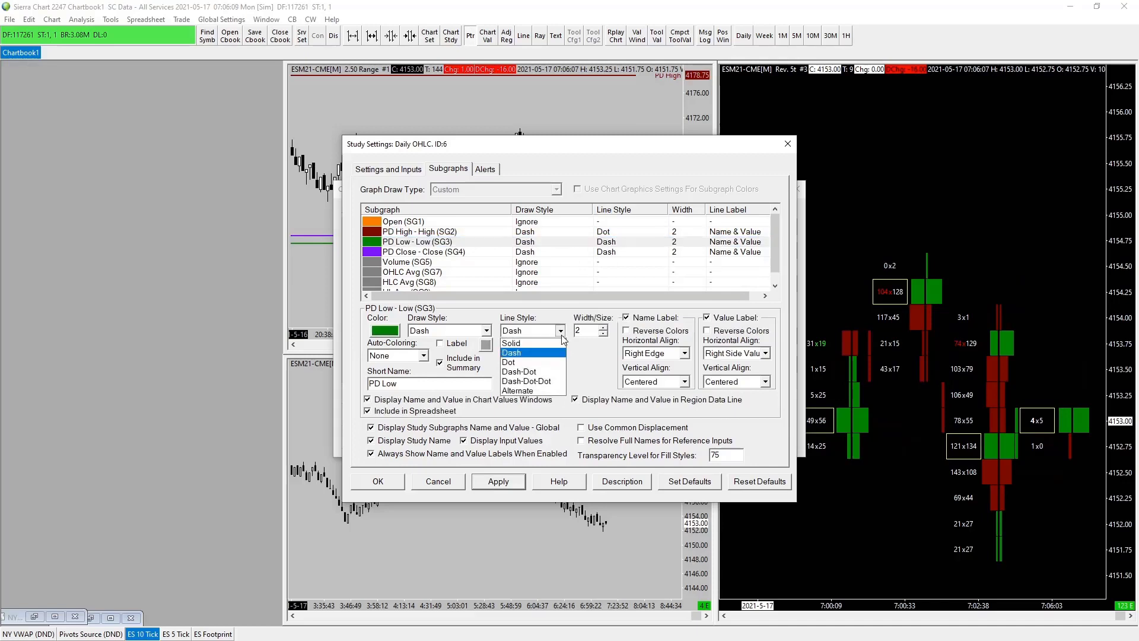
pyautogui.click(533, 363)
pyautogui.click(508, 484)
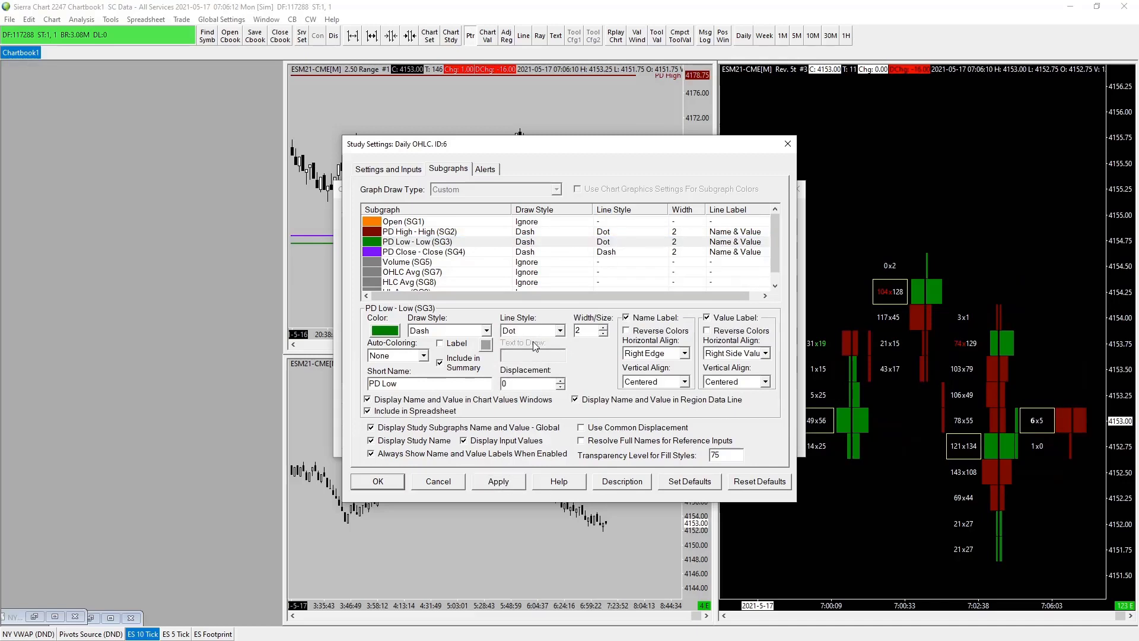
# Leave the PD Close line with its Dash line and draw style unchanged
pyautogui.click(527, 254)
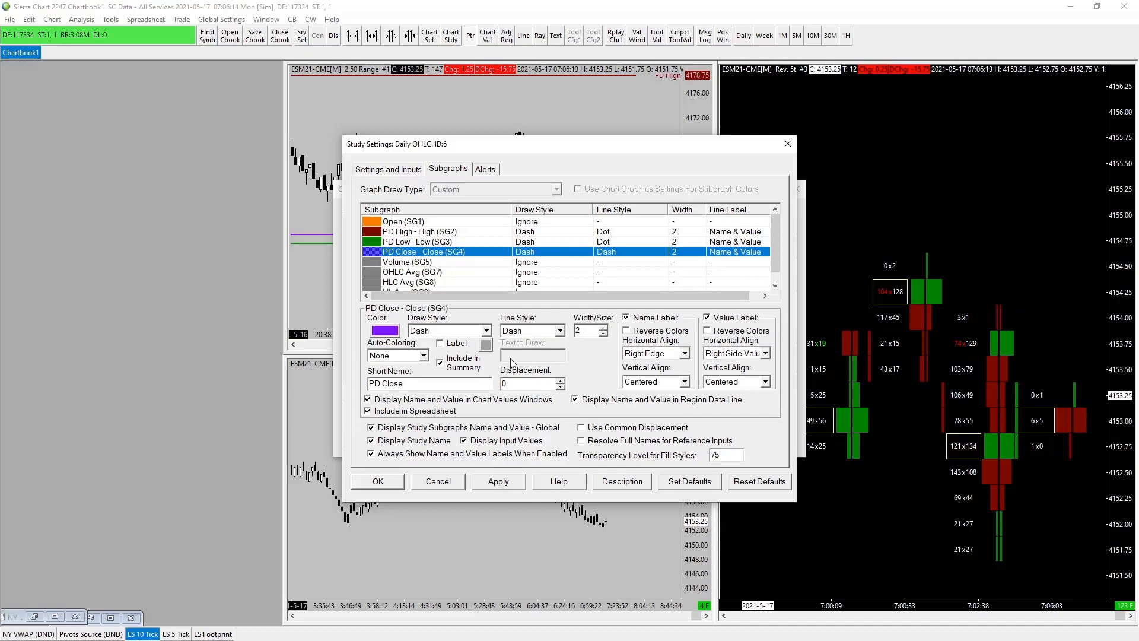
pyautogui.click(560, 330)
pyautogui.click(561, 330)
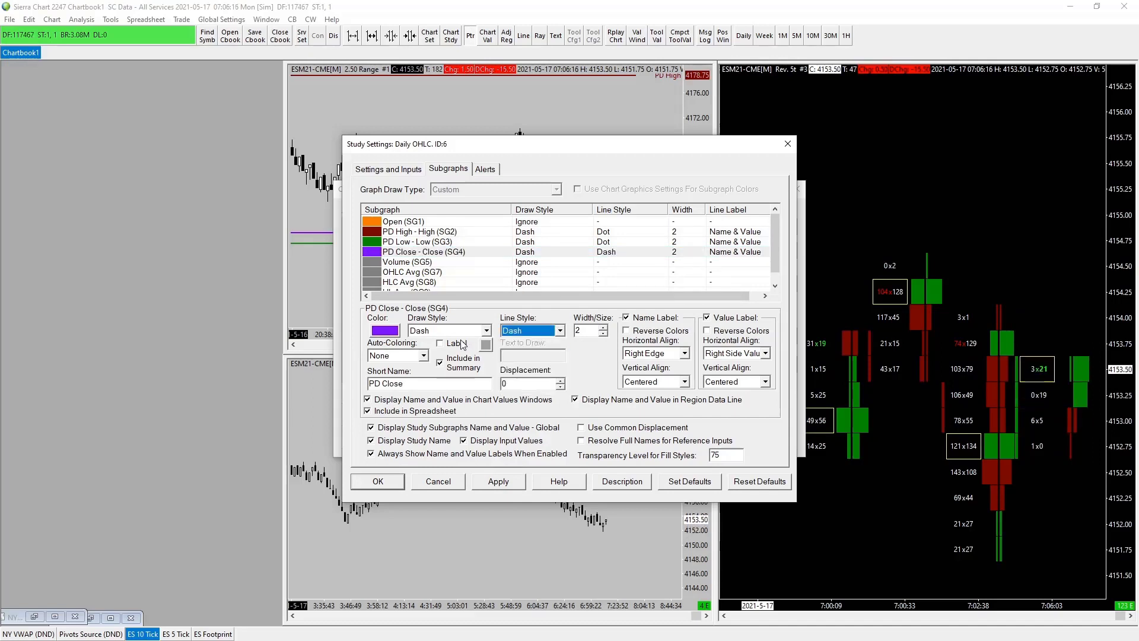
pyautogui.click(486, 330)
pyautogui.click(486, 330)
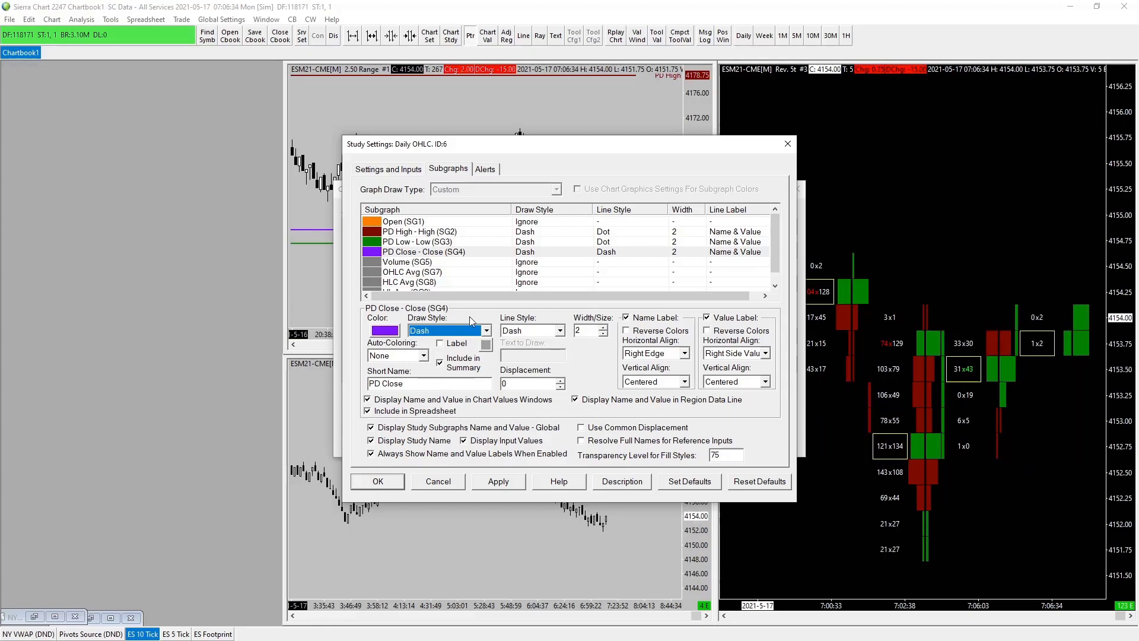
# On the inputs, set Reference Days Back to 1 and Number of Days To Calculate to 5
pyautogui.click(390, 172)
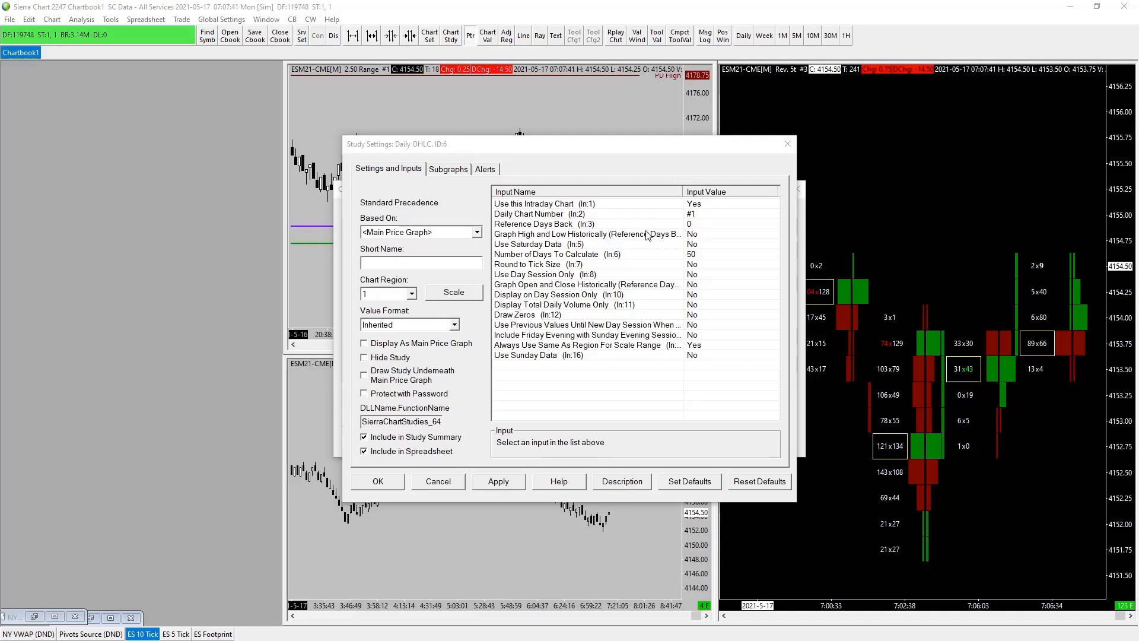
pyautogui.click(705, 227)
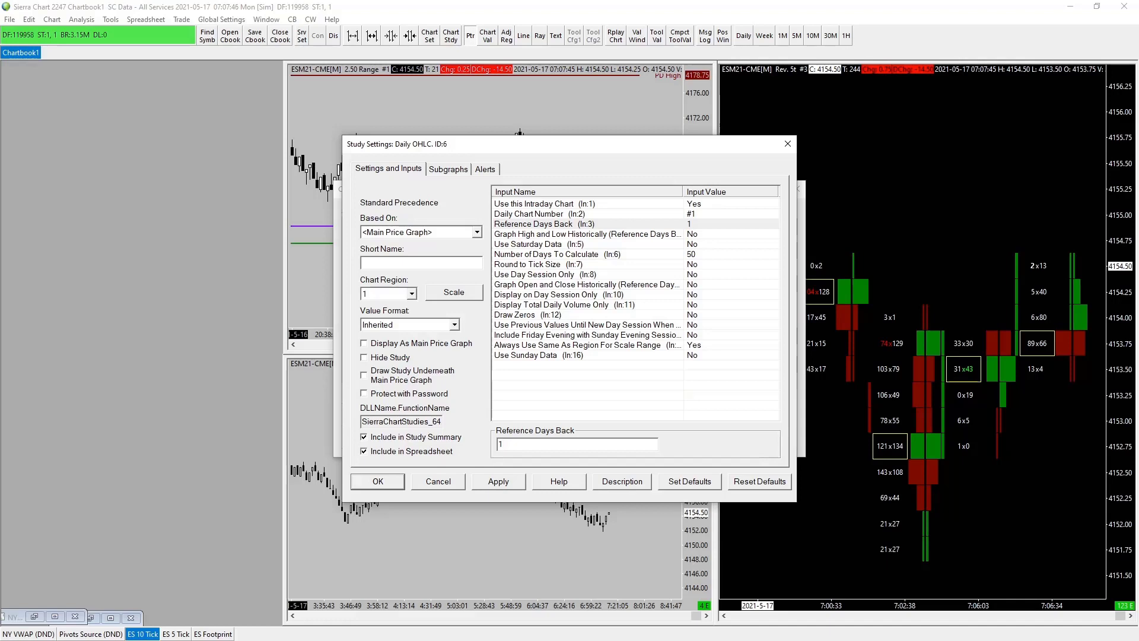
pyautogui.click(700, 256)
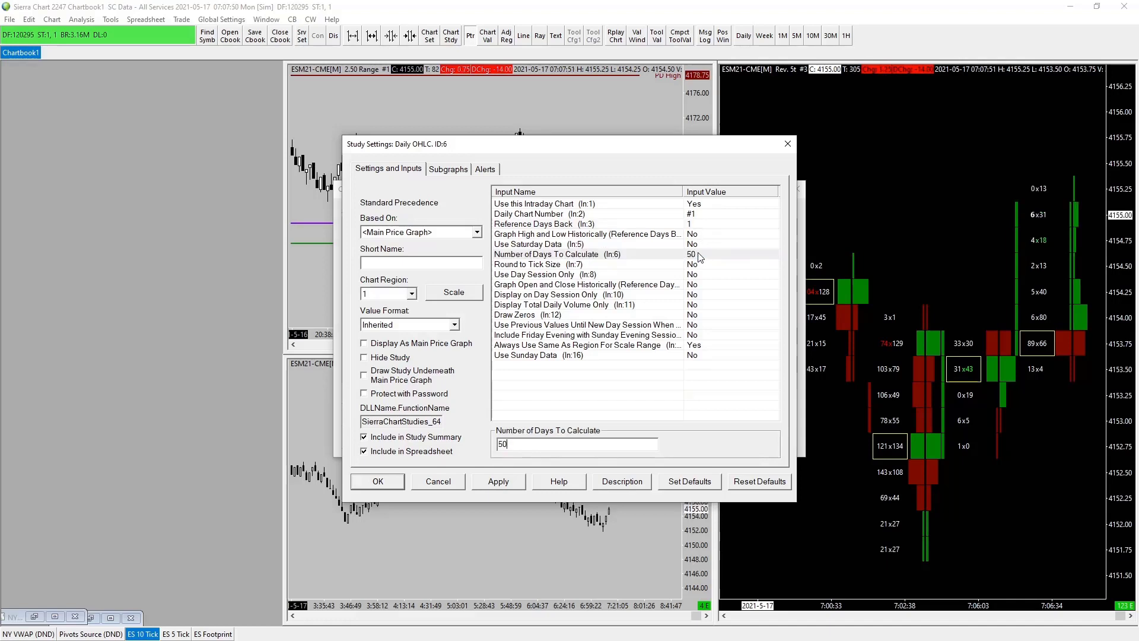
pyautogui.write('5')
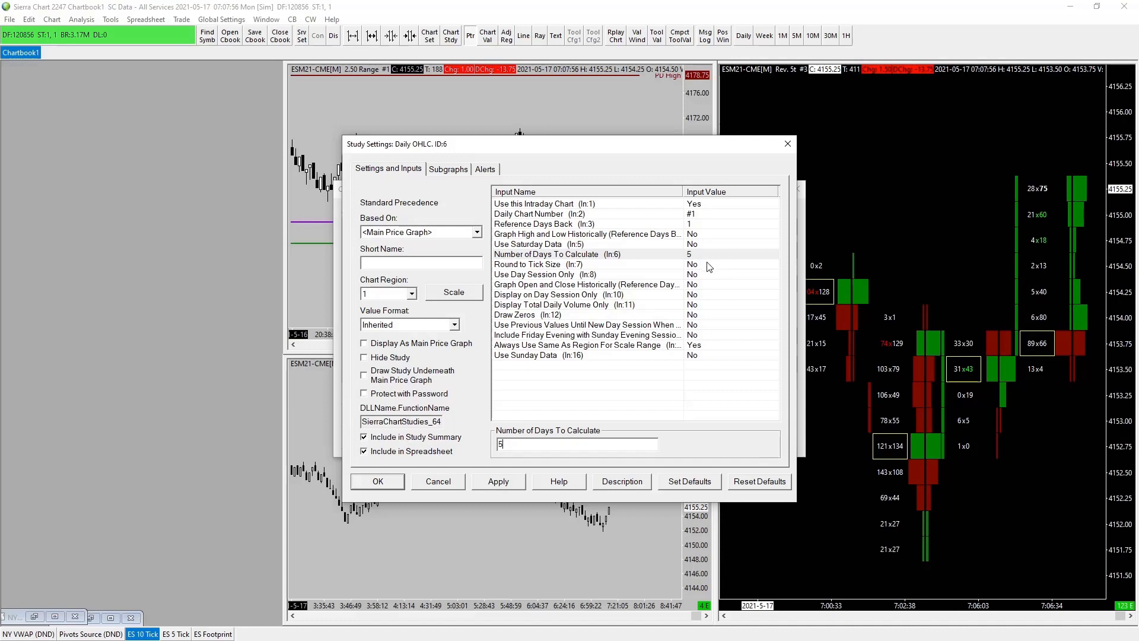
# Set Round to Tick Size and Use Day Session Only both to Yes
pyautogui.click(706, 269)
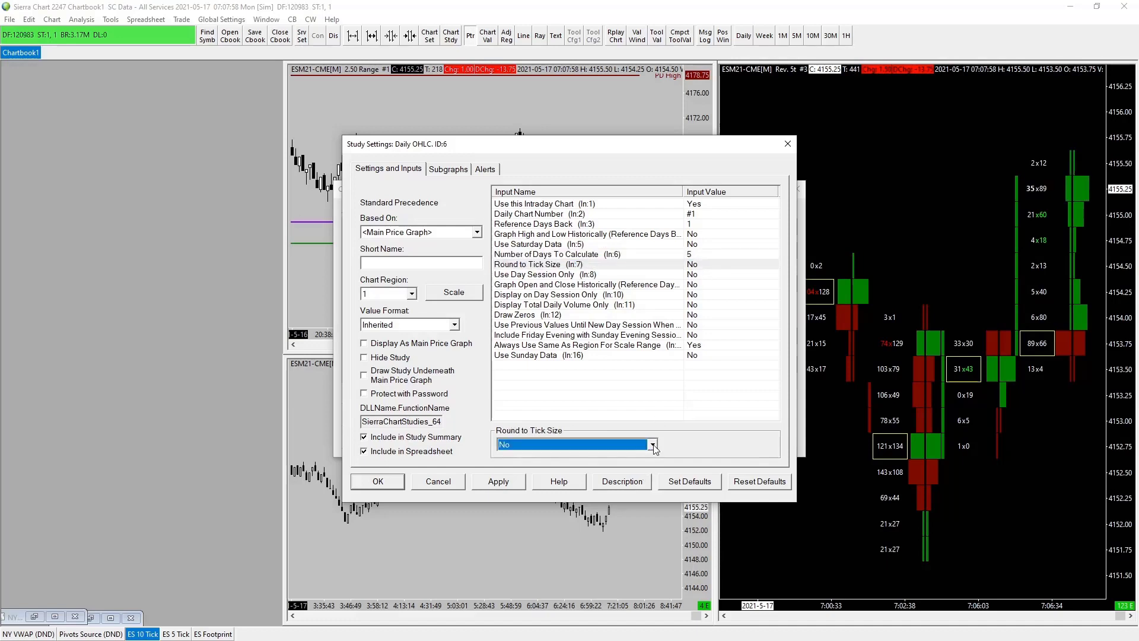
pyautogui.click(611, 444)
pyautogui.click(611, 457)
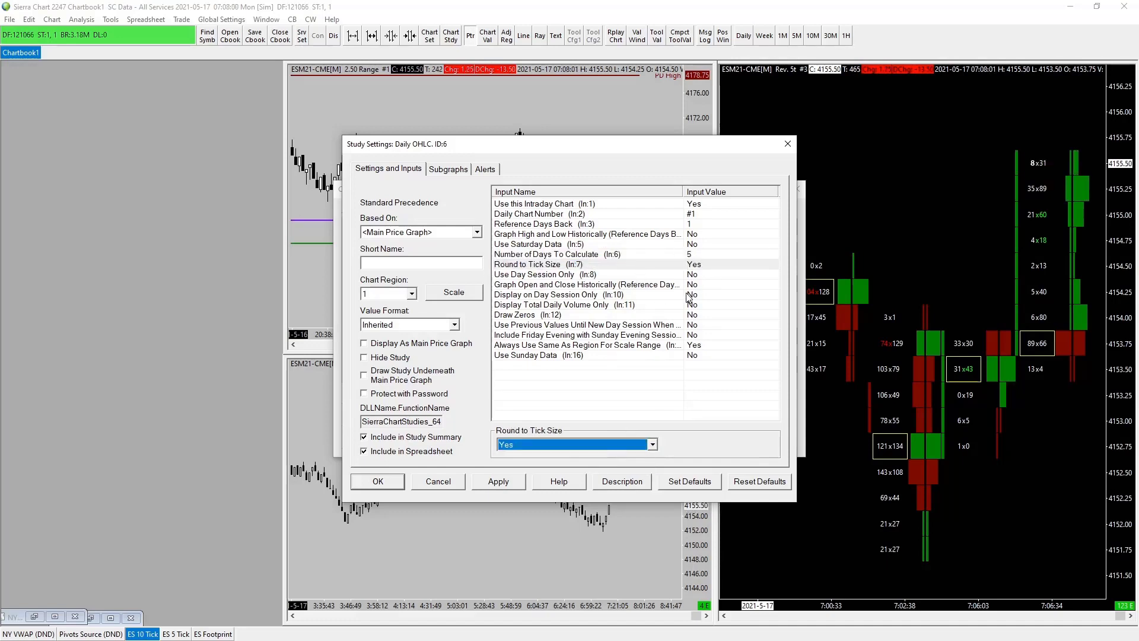
pyautogui.click(703, 275)
pyautogui.click(611, 444)
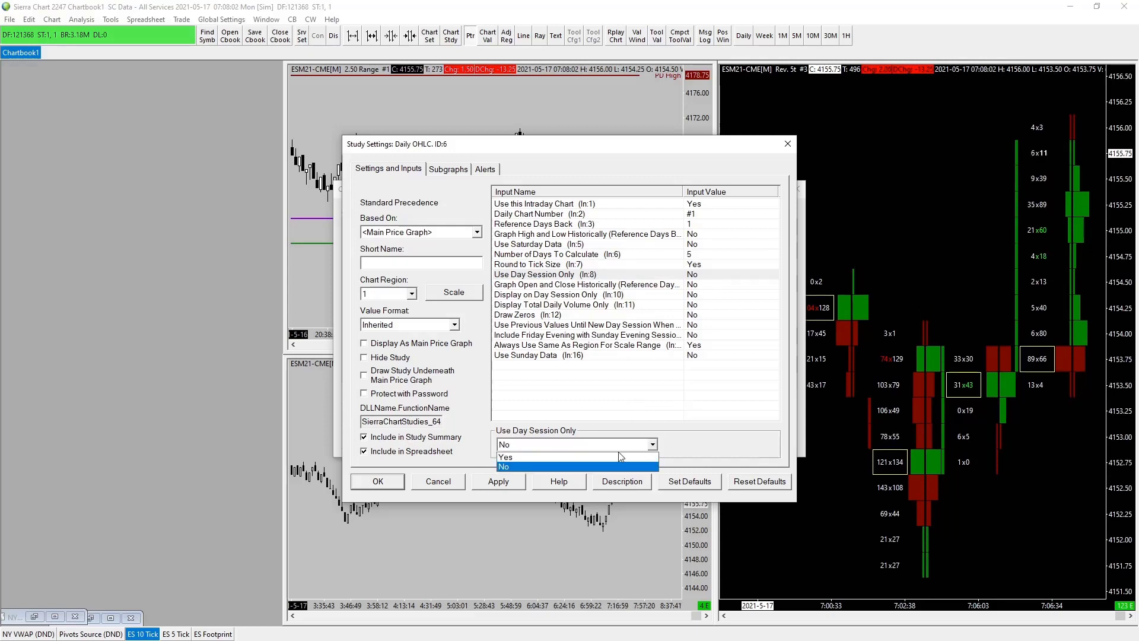
pyautogui.click(608, 454)
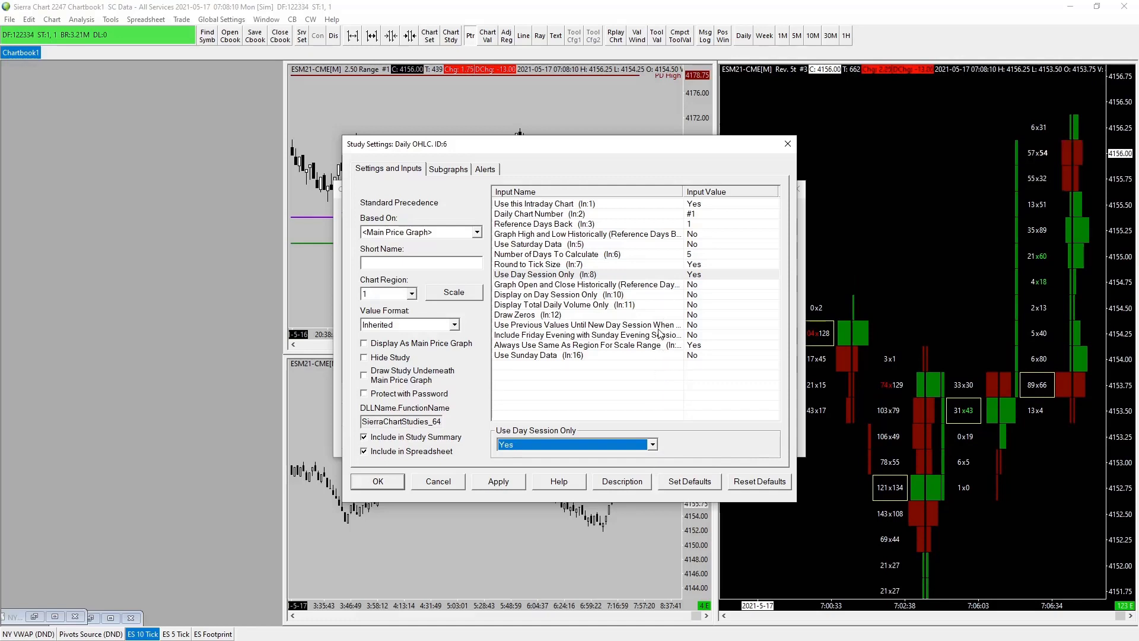
# Set Always Use Same As Region For Scale Range to No and apply the inputs
pyautogui.click(706, 352)
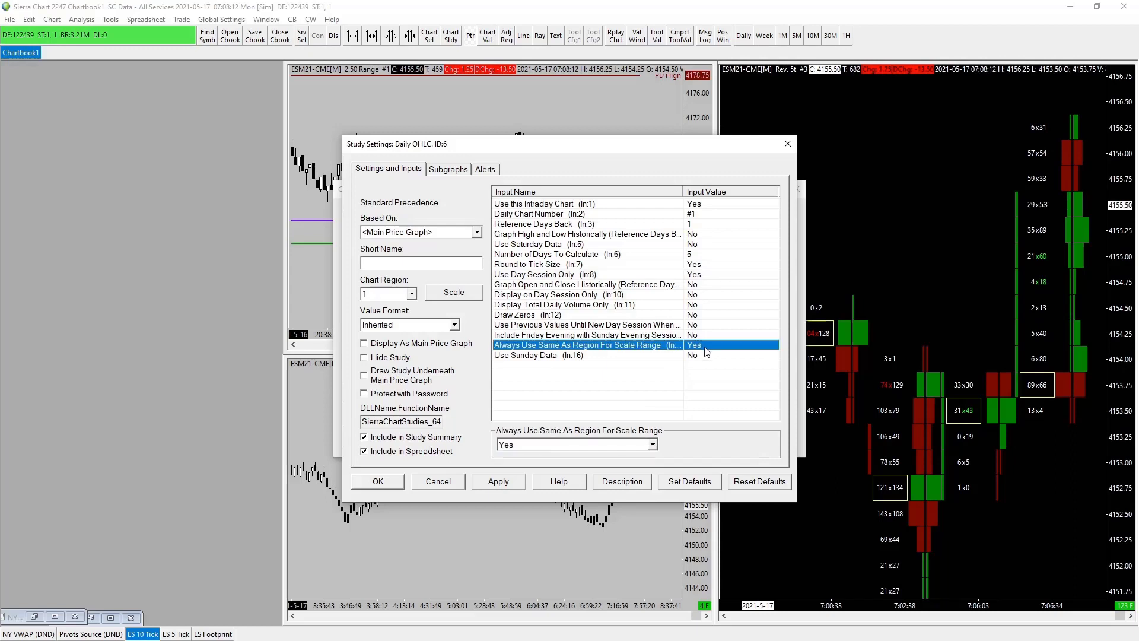
pyautogui.click(652, 444)
pyautogui.click(592, 467)
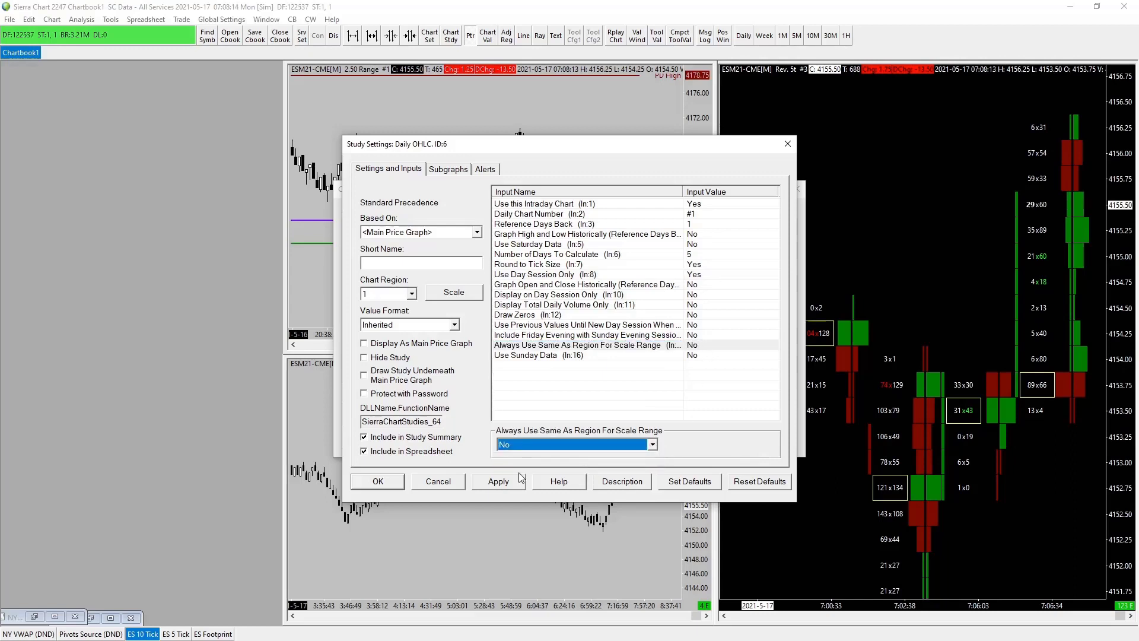
pyautogui.click(503, 486)
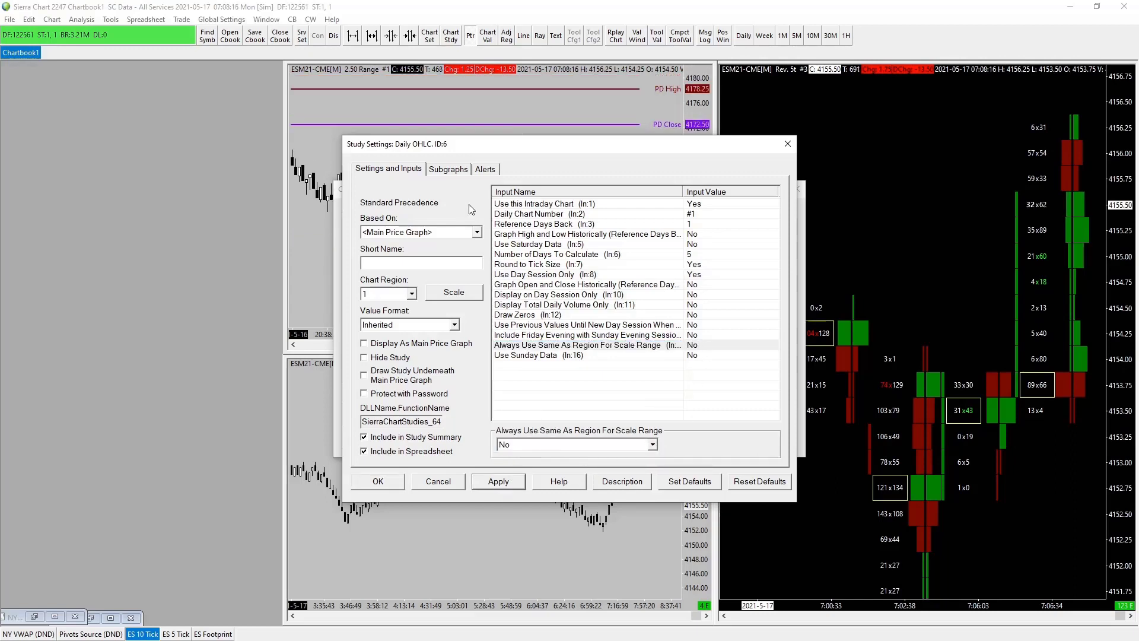
# Back on the Subgraphs tab, reduce the PD High line width to 1
pyautogui.click(443, 173)
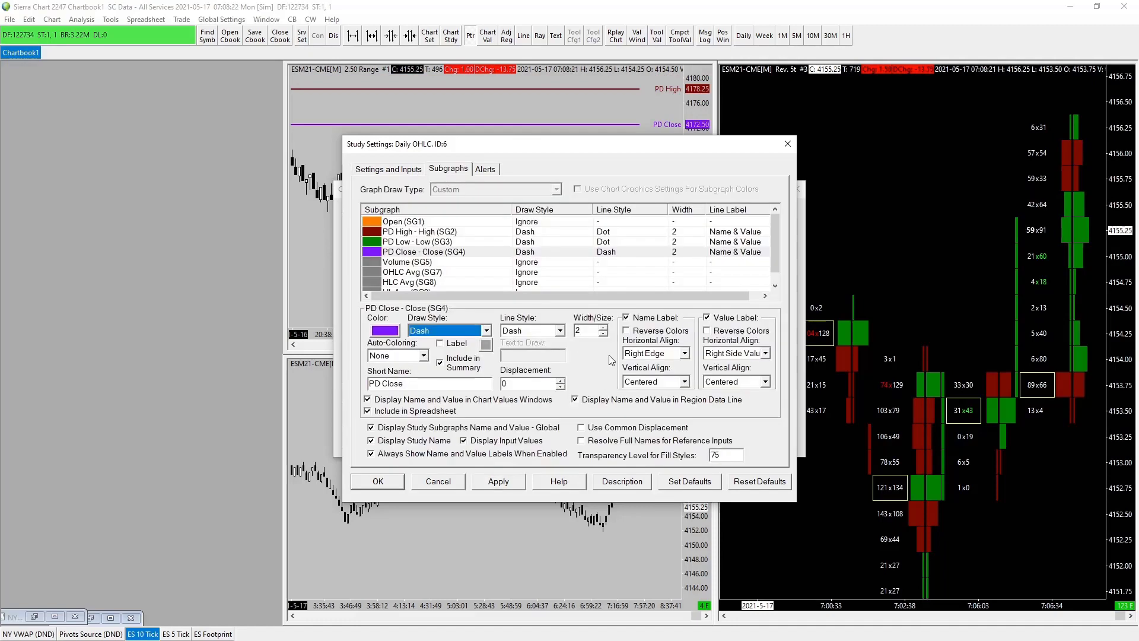
pyautogui.click(551, 334)
pyautogui.click(446, 240)
pyautogui.click(439, 232)
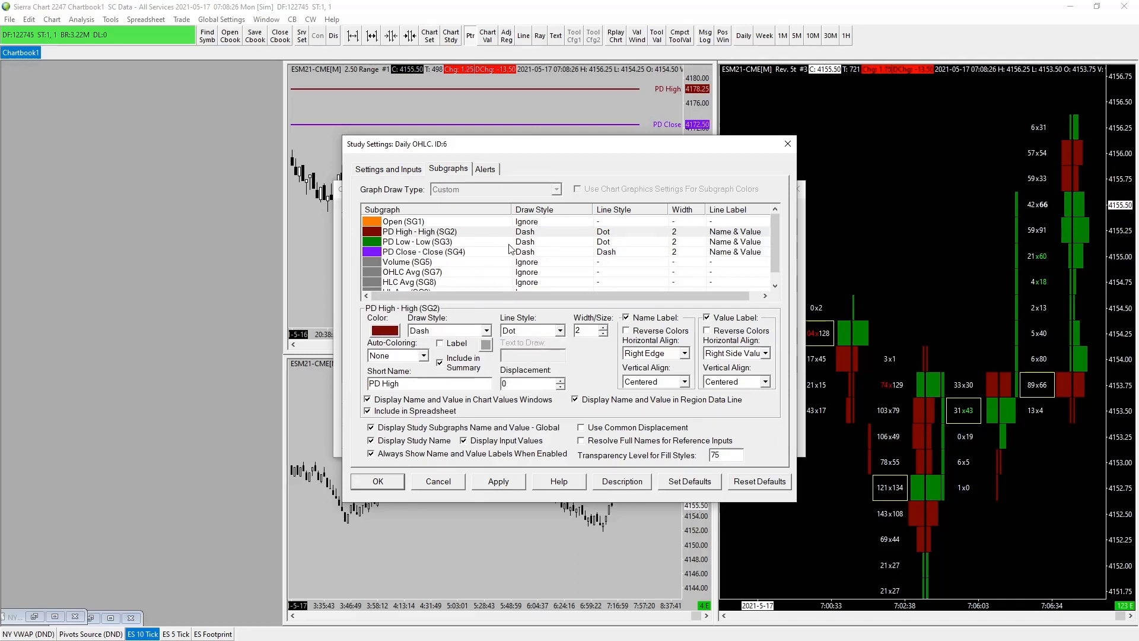
pyautogui.click(603, 333)
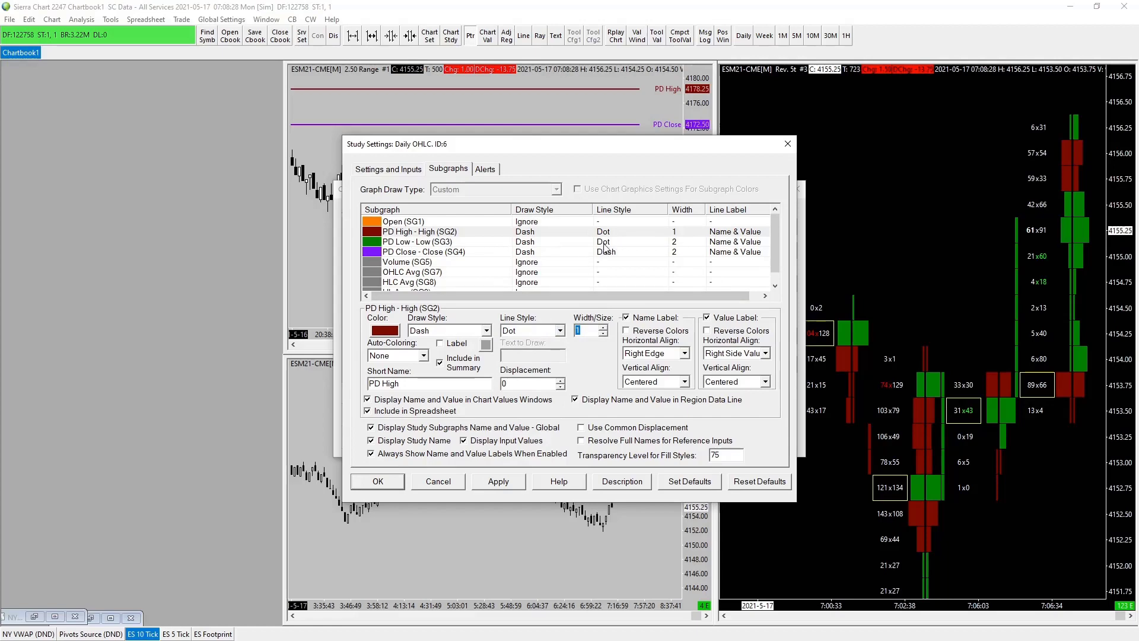
# Set PD Low and PD Close widths to 1, apply, and close the study settings
pyautogui.click(611, 241)
pyautogui.click(603, 333)
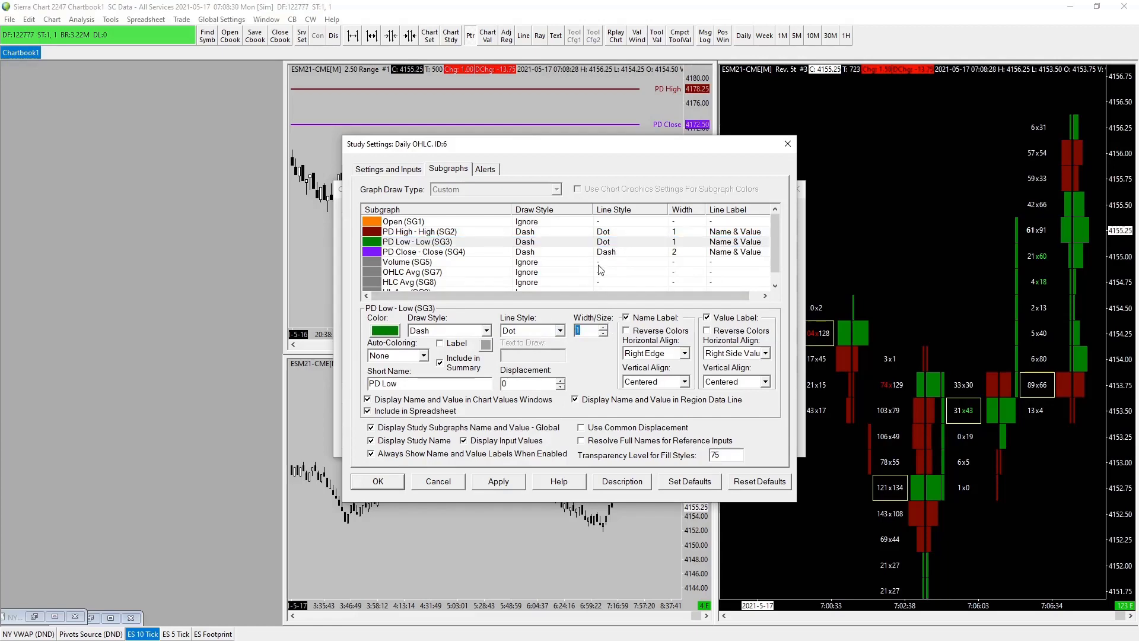
pyautogui.click(605, 253)
pyautogui.click(604, 334)
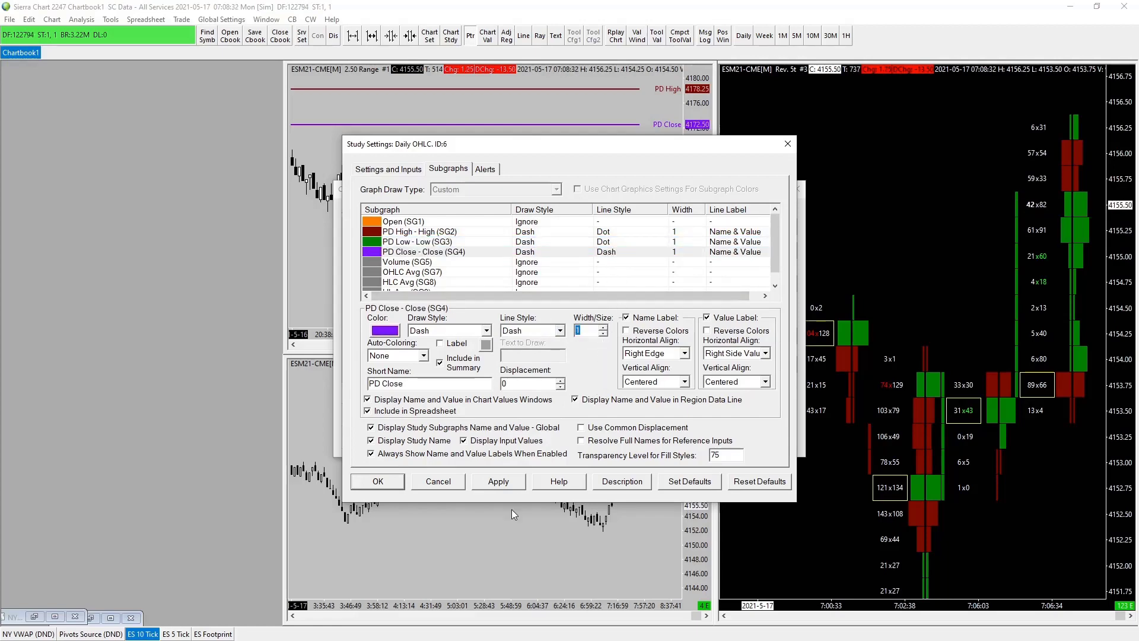
pyautogui.click(504, 482)
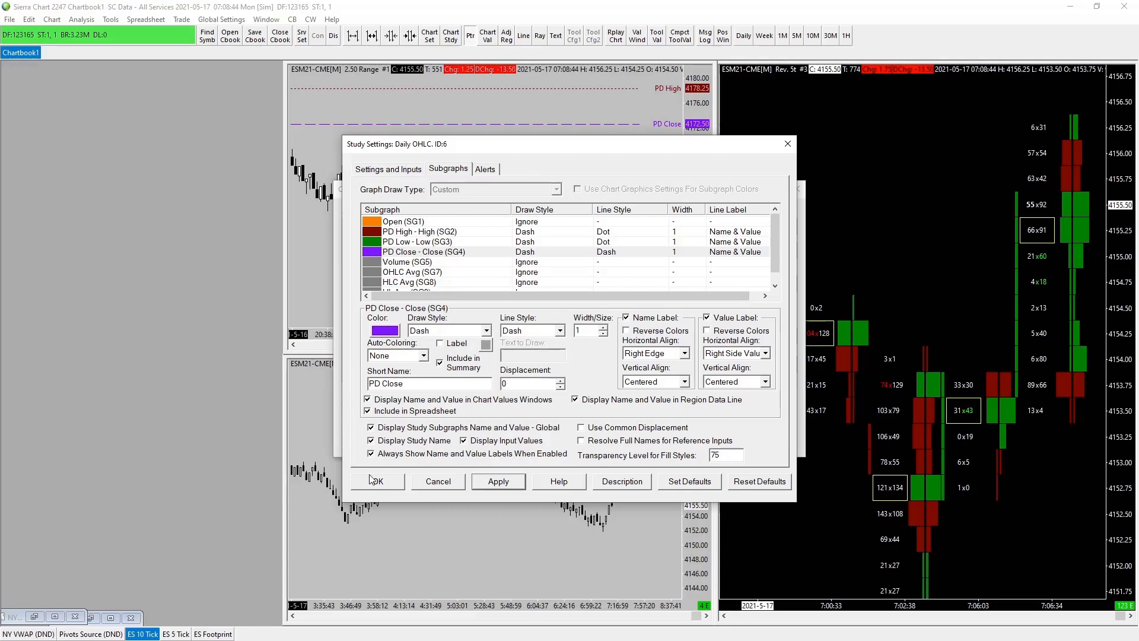
pyautogui.click(428, 481)
# Apply and close the studies list, then rescale the price axis so PD Low 4134.75 fits
pyautogui.click(480, 439)
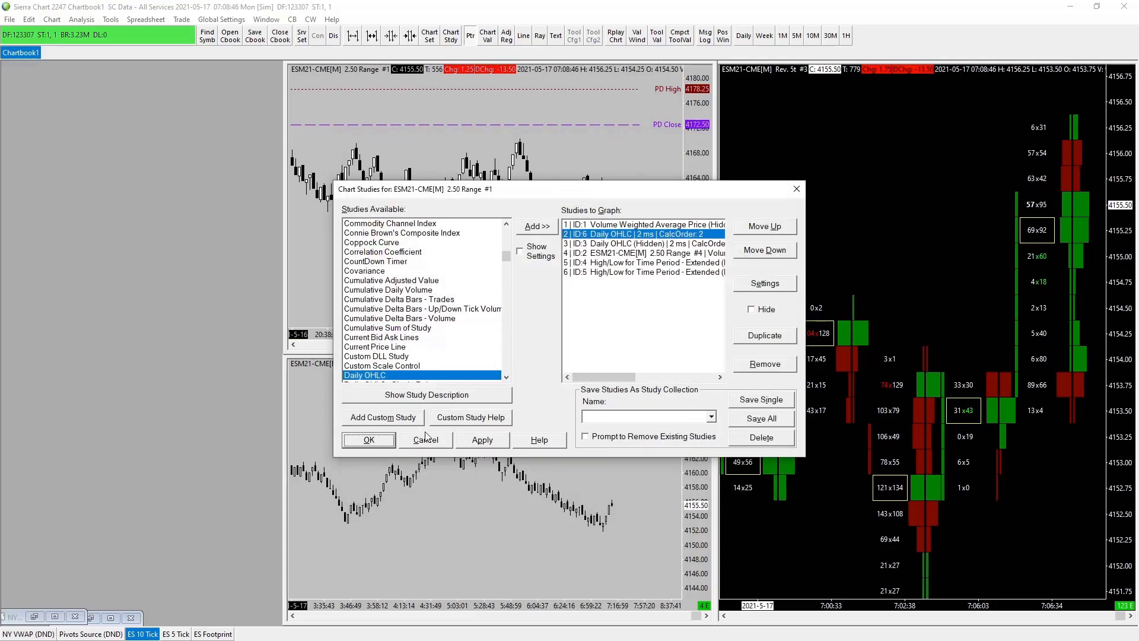
pyautogui.click(366, 439)
pyautogui.moveTo(698, 199); pyautogui.dragTo(692, 166)
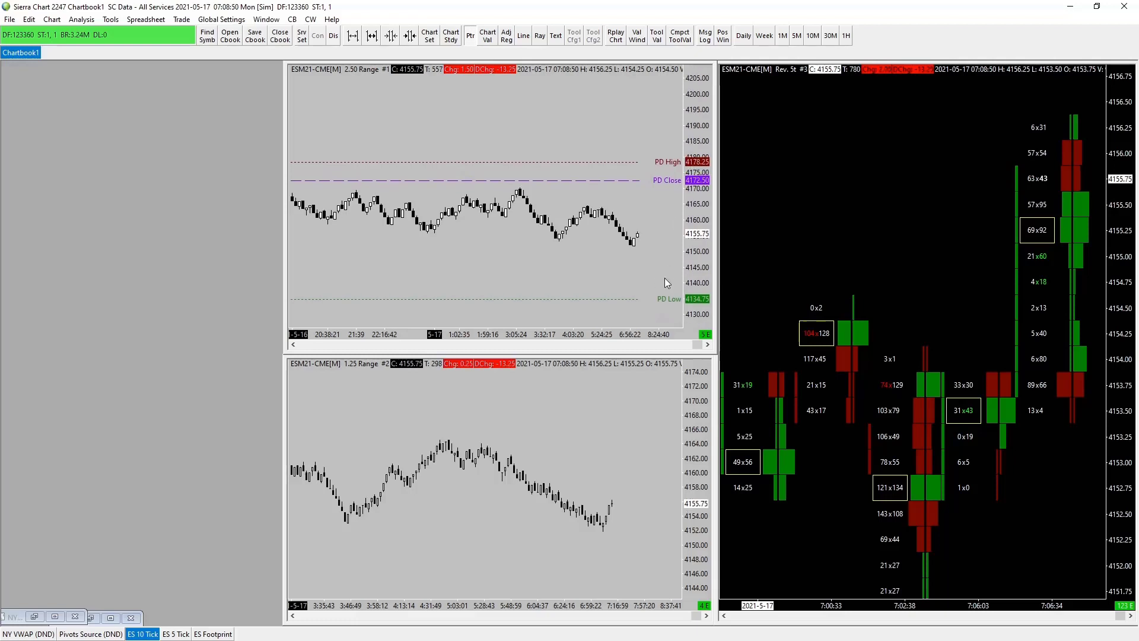
pyautogui.moveTo(699, 267); pyautogui.dragTo(700, 254)
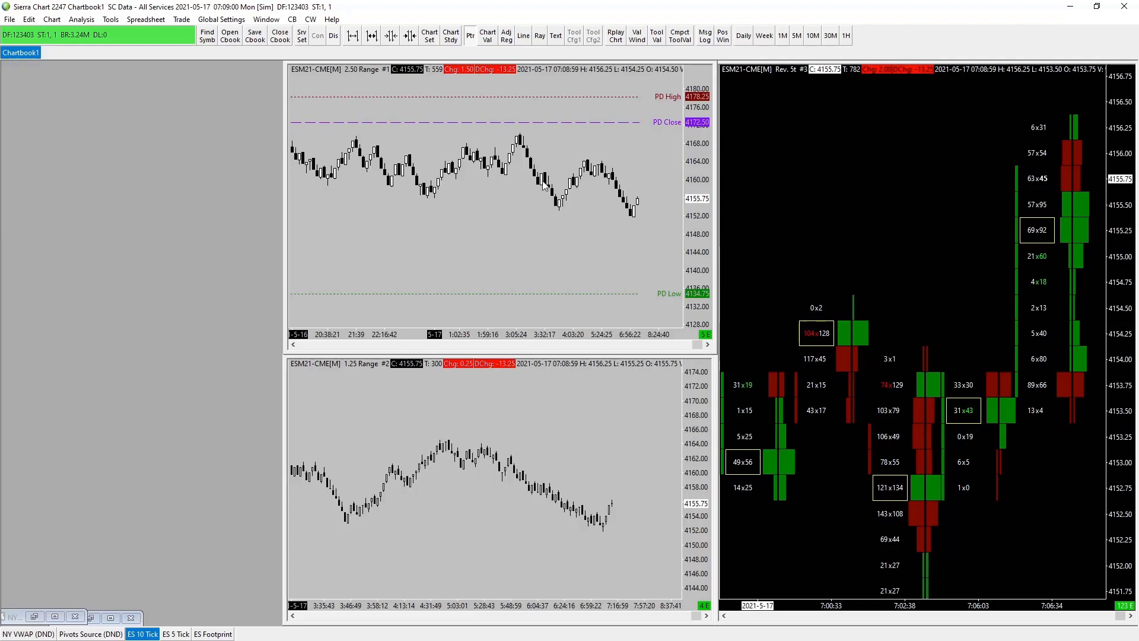
pyautogui.scroll(-2, 527, 232)
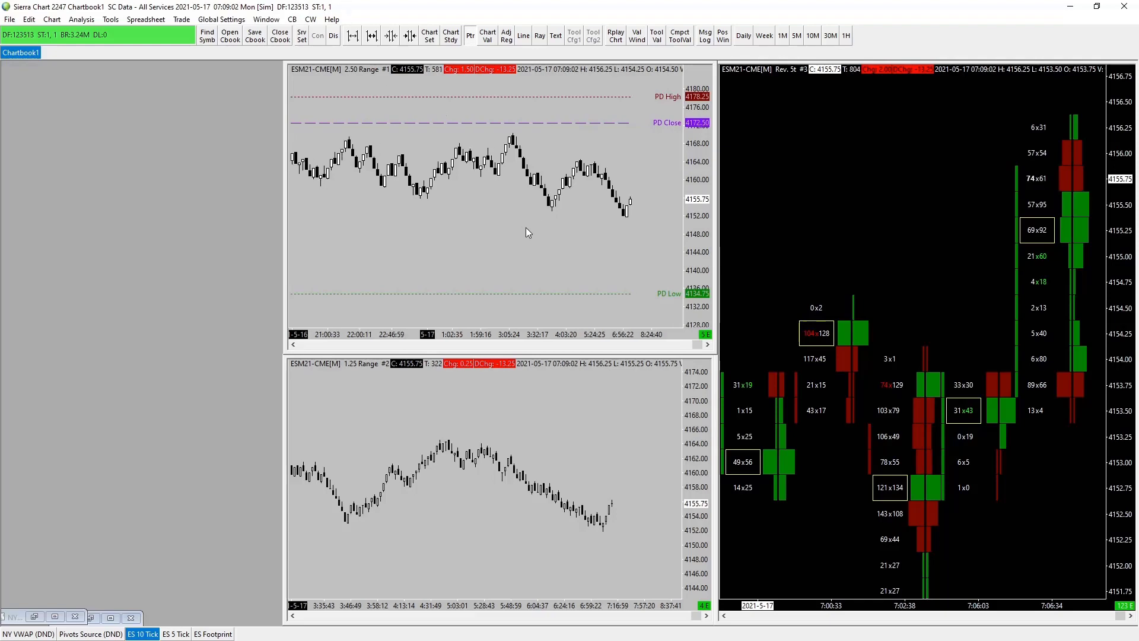
# Tick Hide for the Daily OHLC study so the PD lines disappear from the top chart
pyautogui.press('F6')
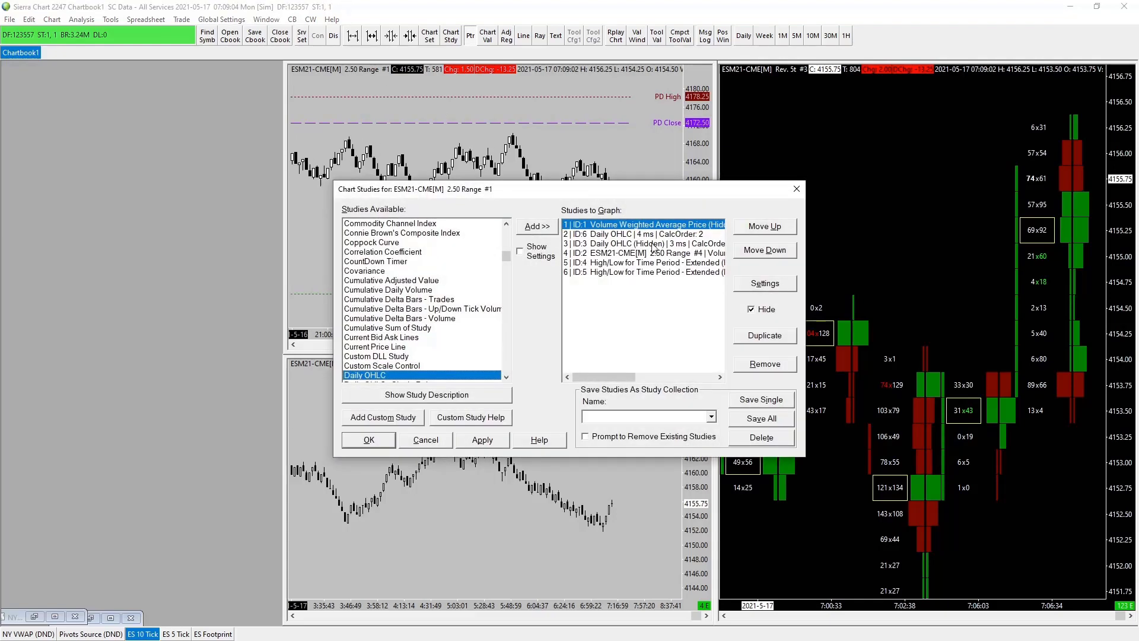
pyautogui.click(659, 236)
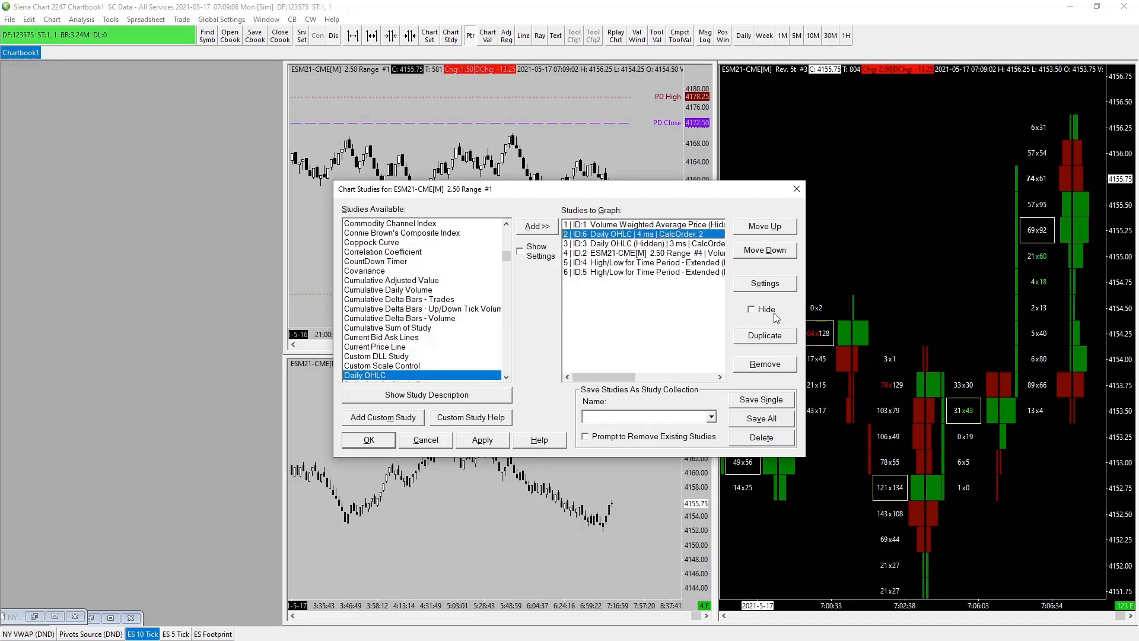
pyautogui.click(751, 309)
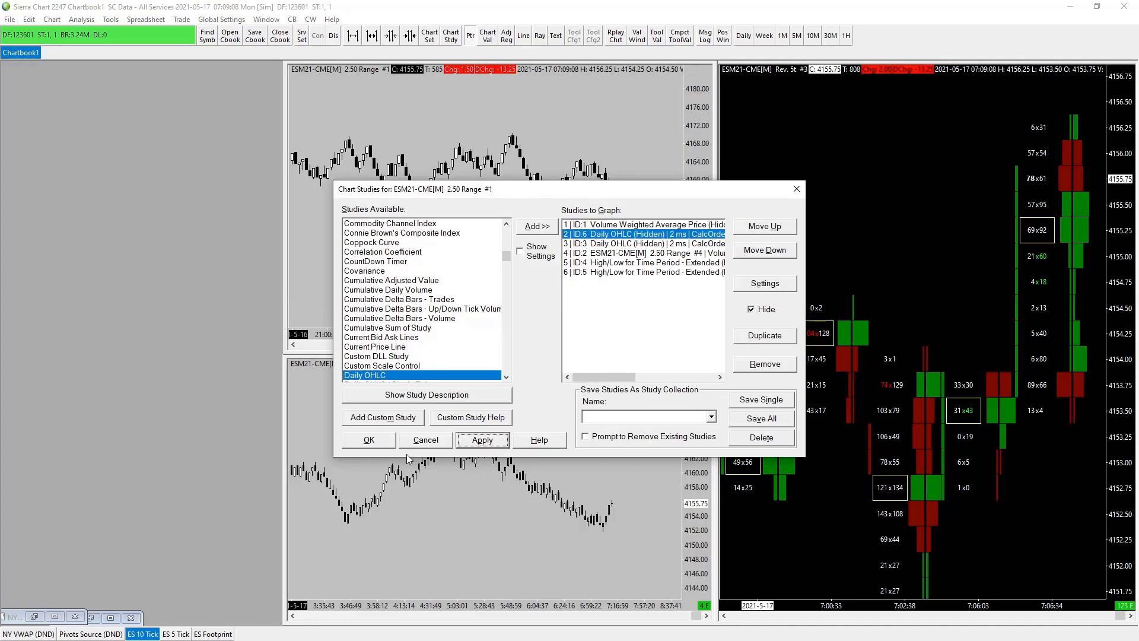
pyautogui.click(370, 441)
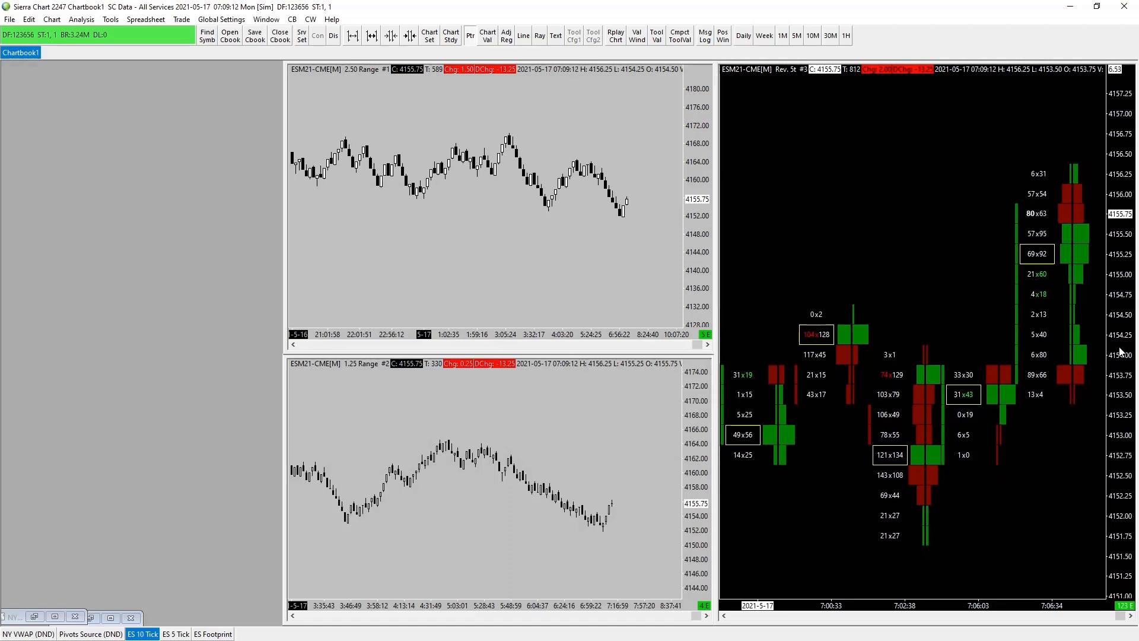
# Stretch and scroll the footprint chart's price scale, then reselect the top 2.50 Range chart
pyautogui.click(1095, 315)
pyautogui.scroll(-1, 1073, 327)
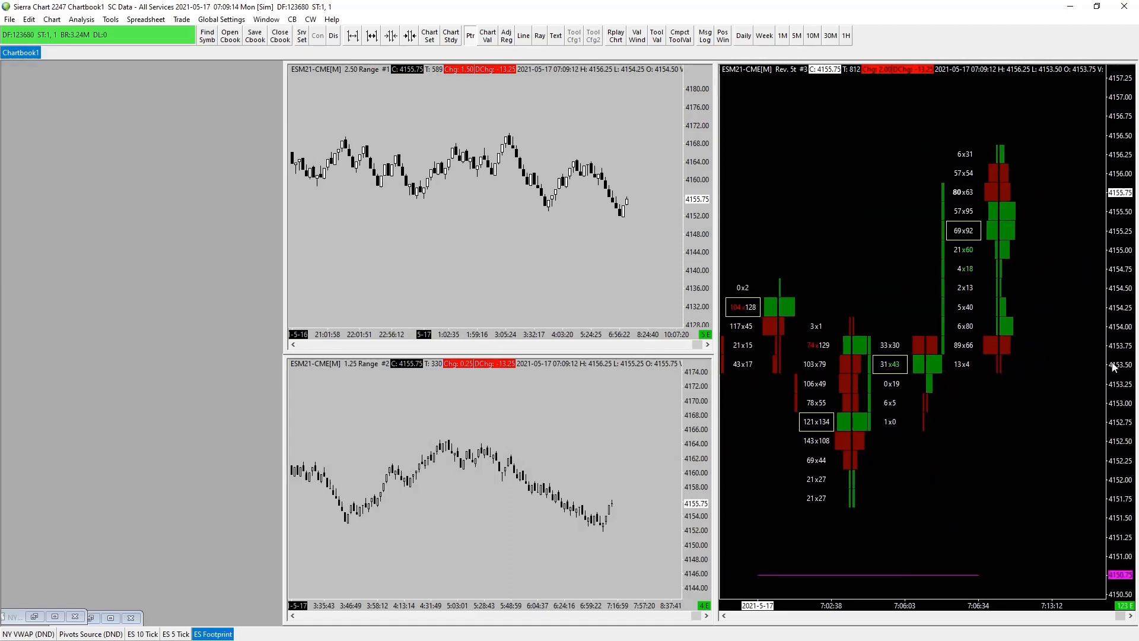
pyautogui.moveTo(1132, 438); pyautogui.dragTo(1123, 417)
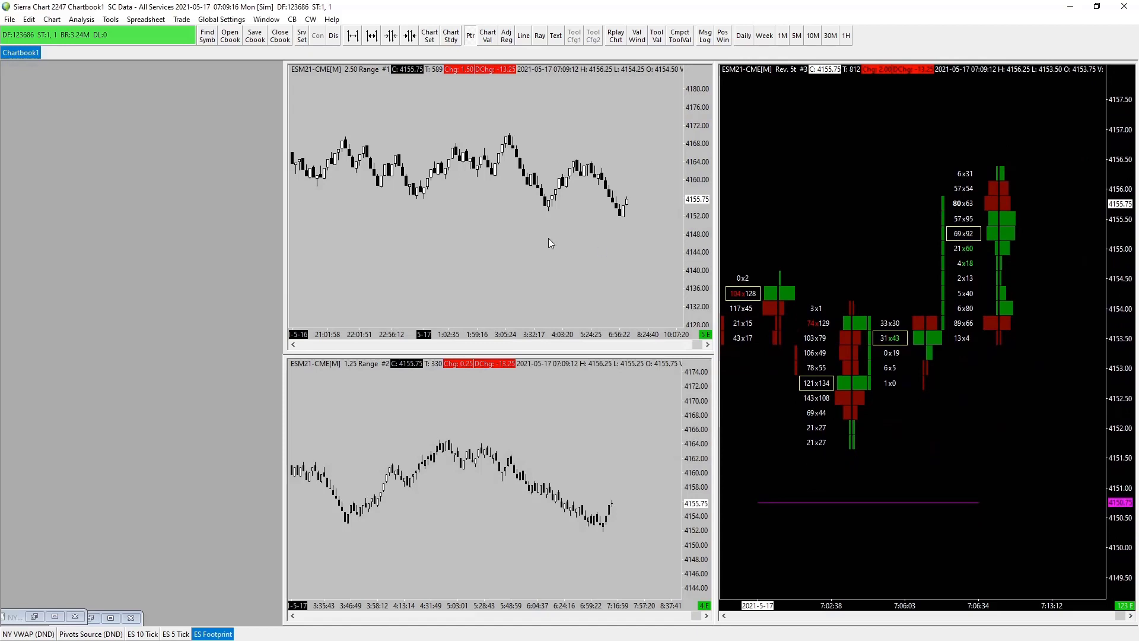
pyautogui.scroll(4, 522, 233)
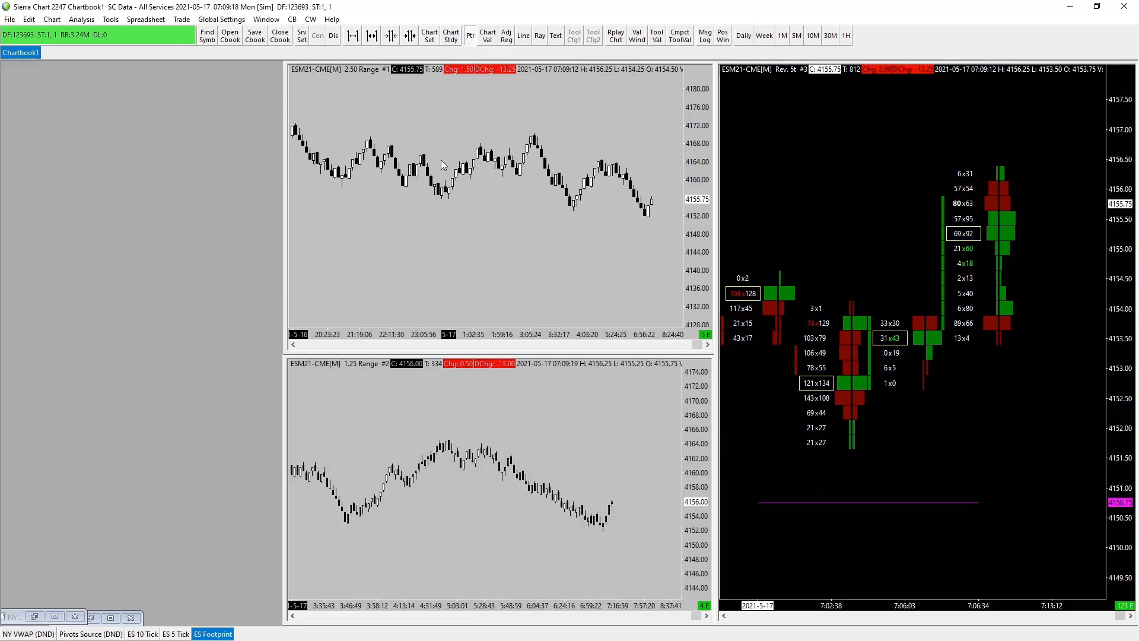
pyautogui.scroll(-1, 485, 199)
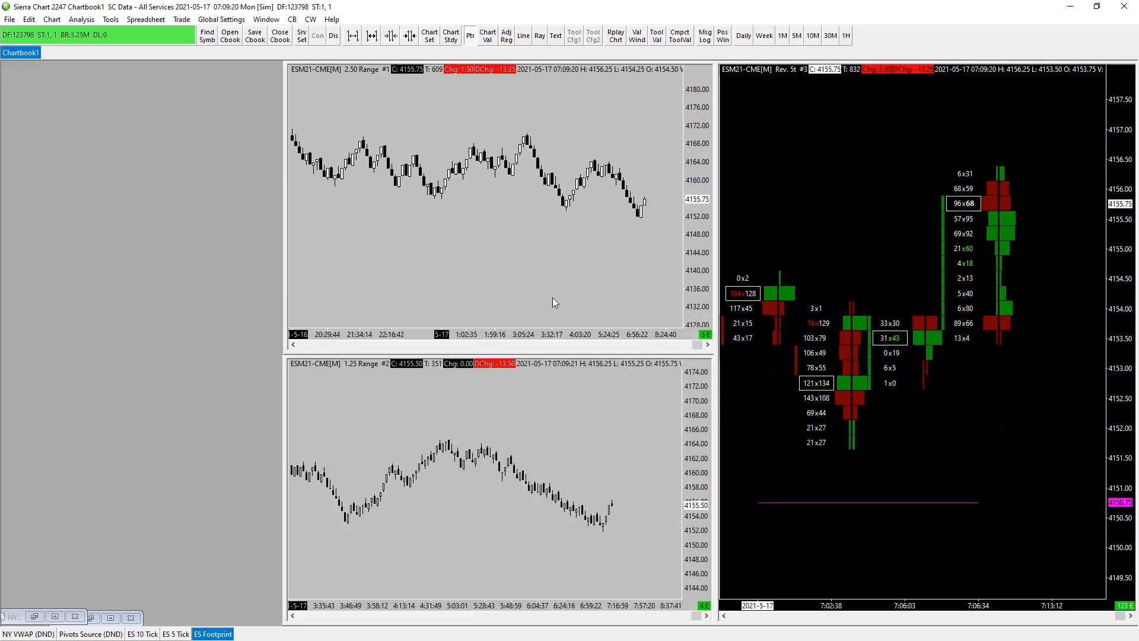
pyautogui.scroll(-1, 617, 280)
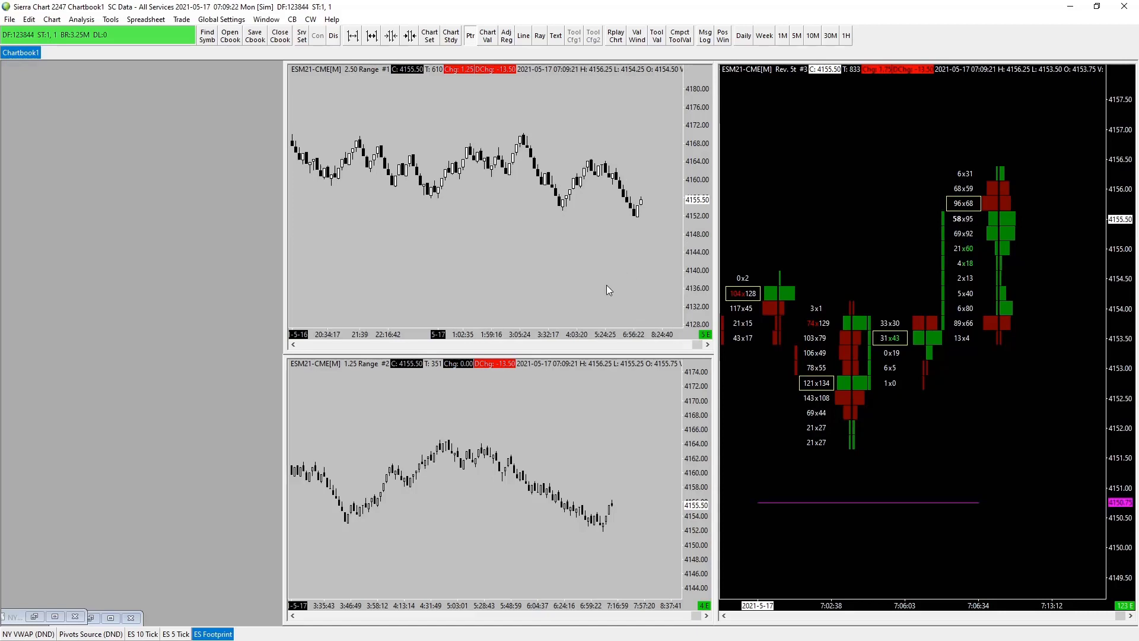
pyautogui.click(699, 290)
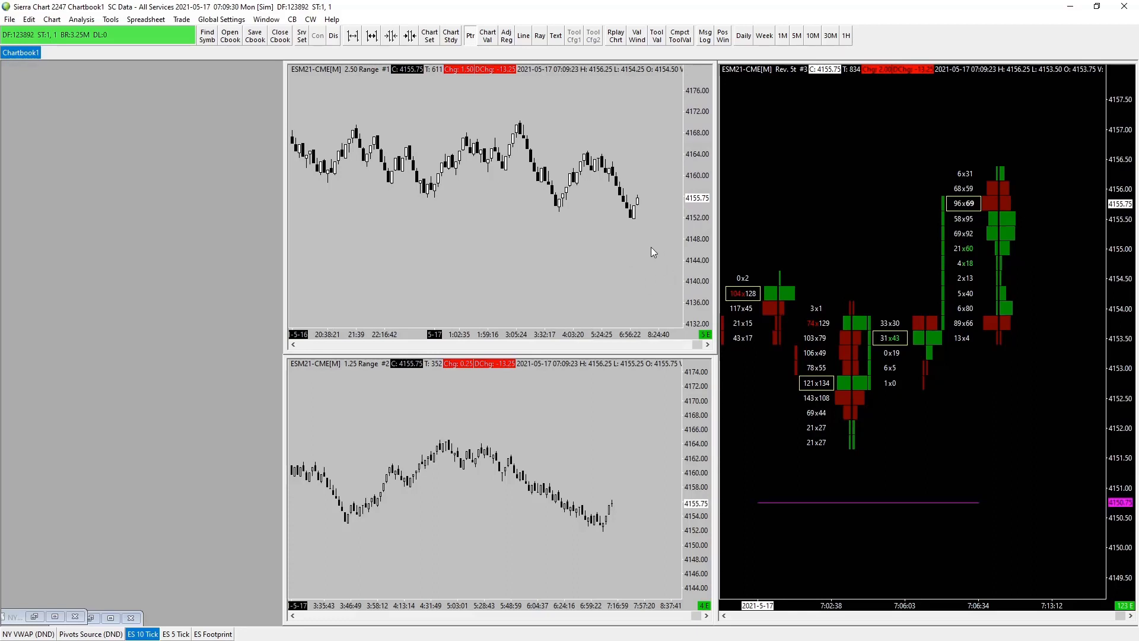
pyautogui.press('F5')
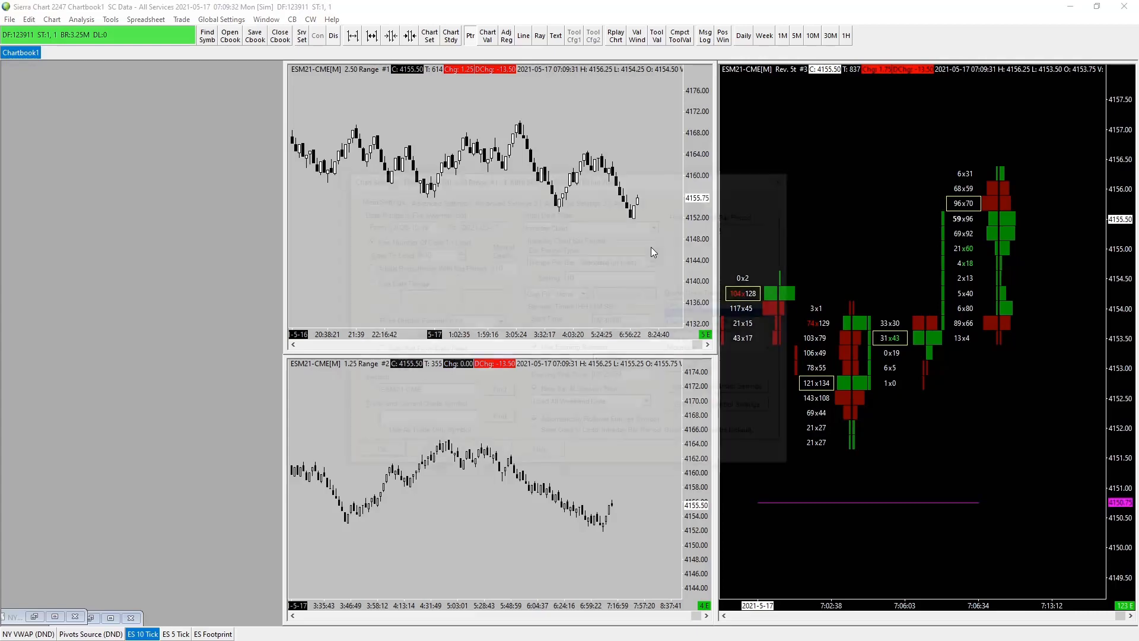
pyautogui.click(510, 202)
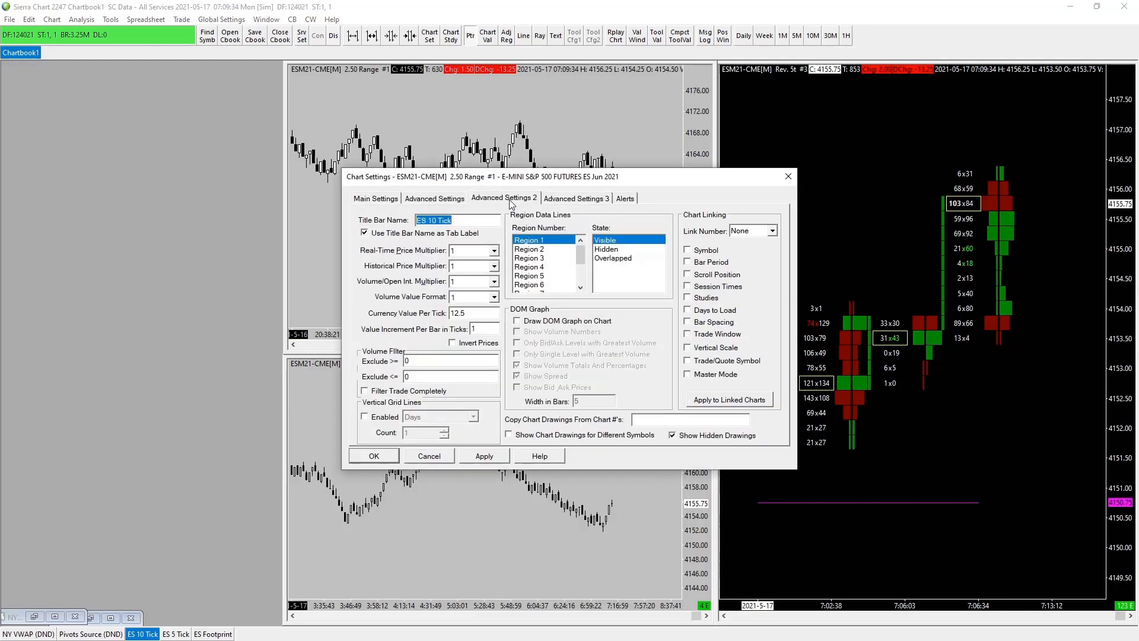
pyautogui.click(704, 300)
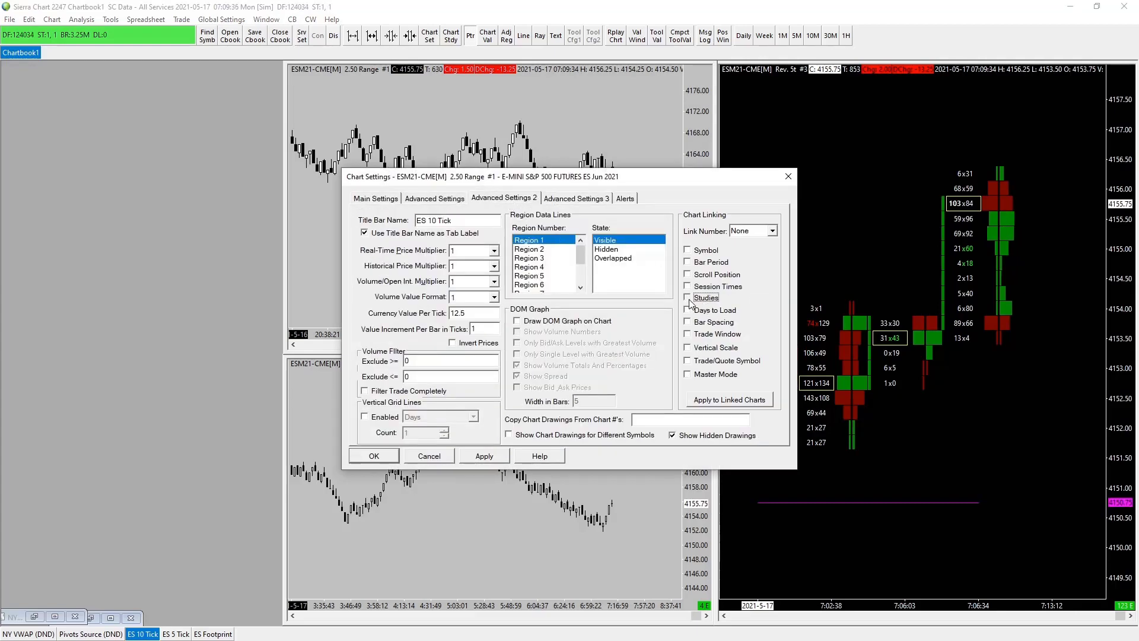
pyautogui.click(705, 302)
pyautogui.click(382, 462)
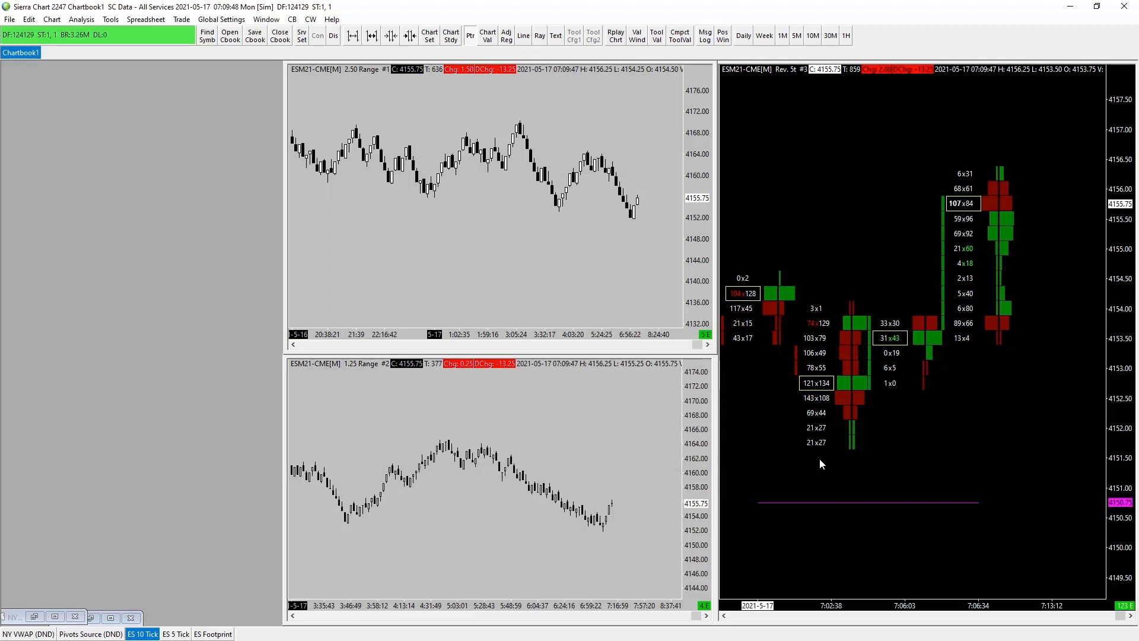
pyautogui.scroll(-3, 576, 251)
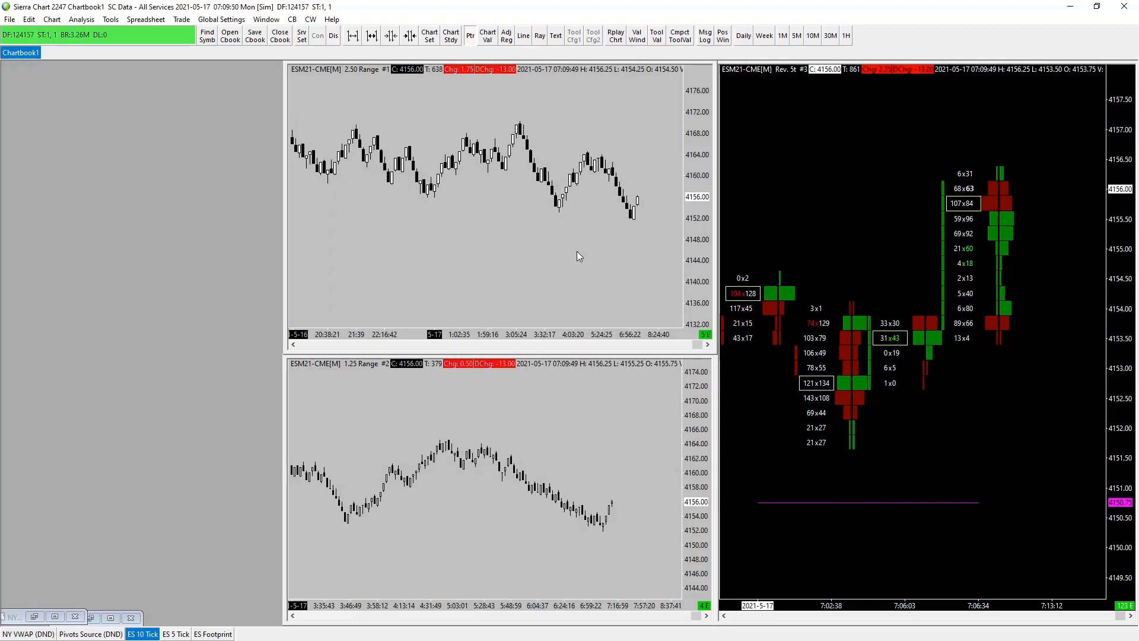